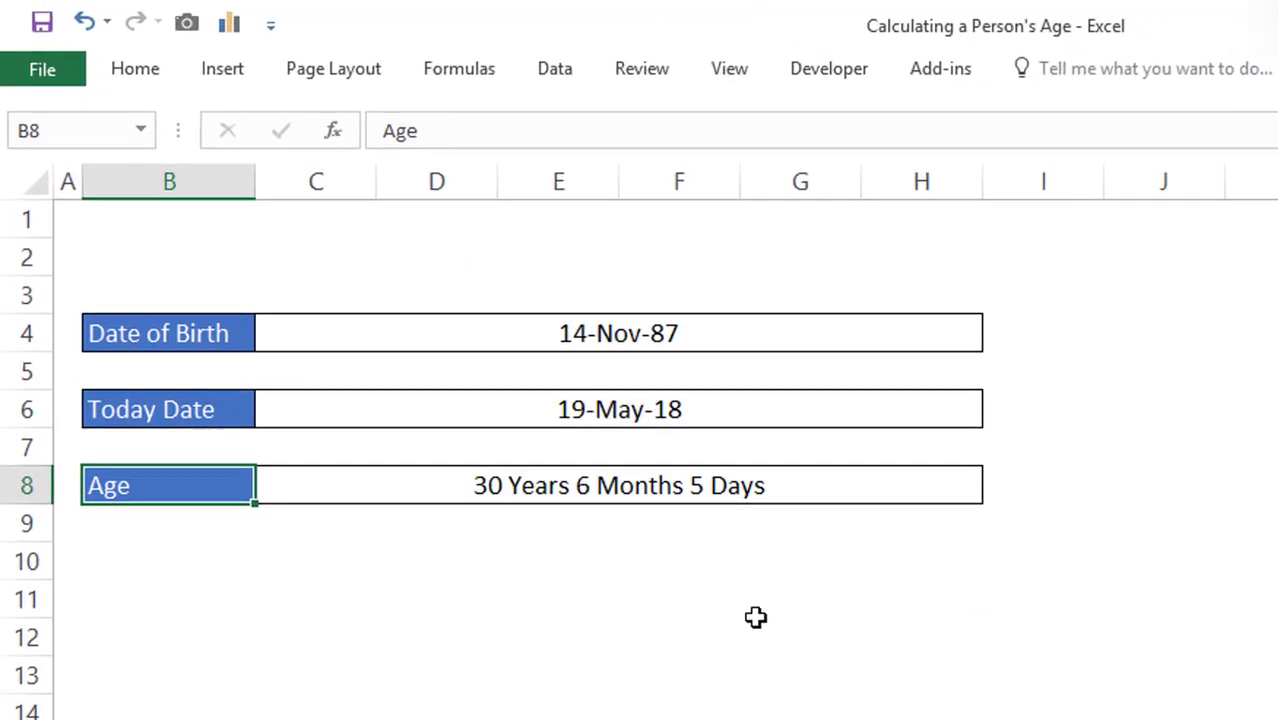
Examine the contents of the date of birth, today's date and age cells, including the full DATEDIF formula behind the age
{"action": "left_click", "coordinate": [286, 339]}
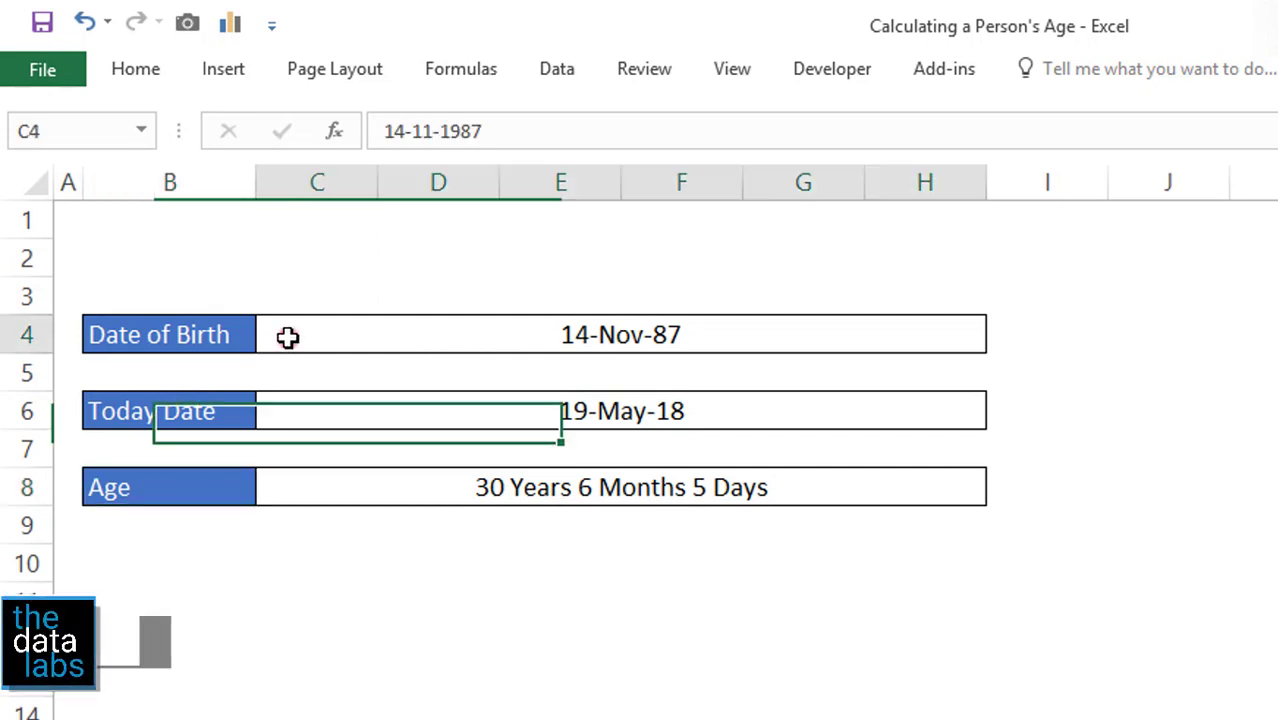
{"action": "left_click", "coordinate": [349, 408]}
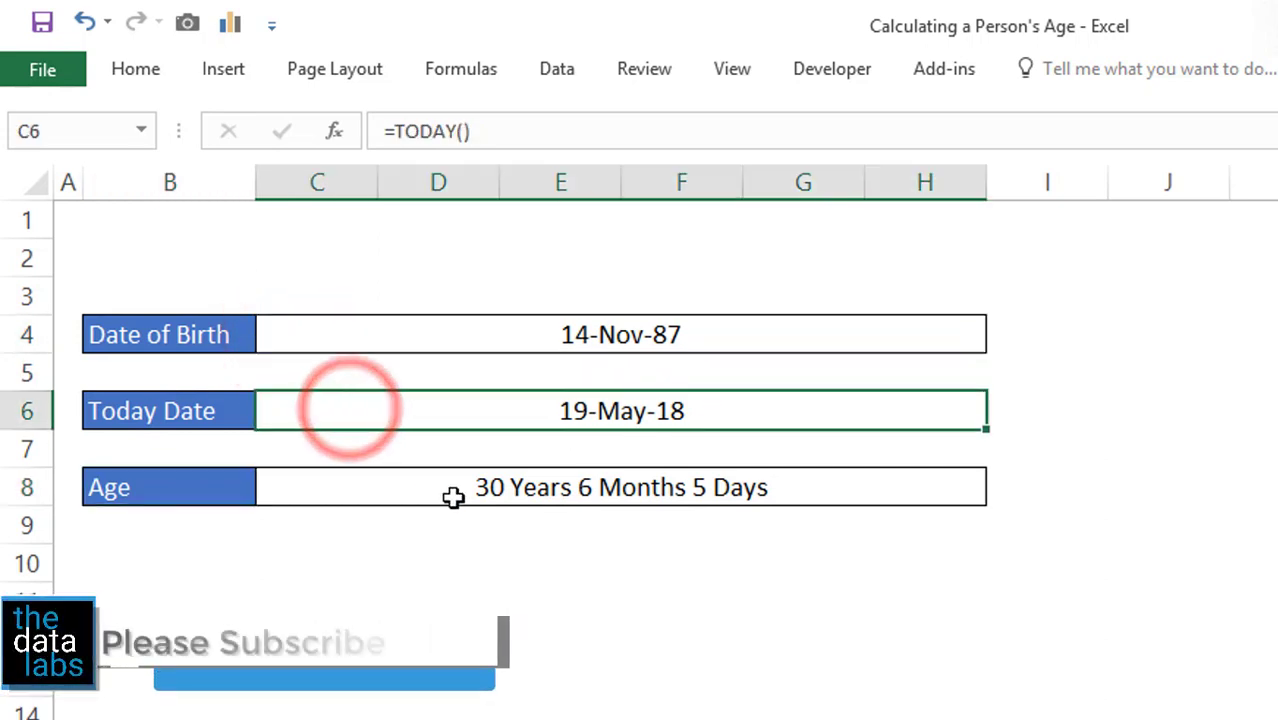
{"action": "left_click", "coordinate": [525, 334]}
{"action": "left_click", "coordinate": [541, 407]}
{"action": "left_click", "coordinate": [536, 320]}
{"action": "left_click", "coordinate": [547, 433]}
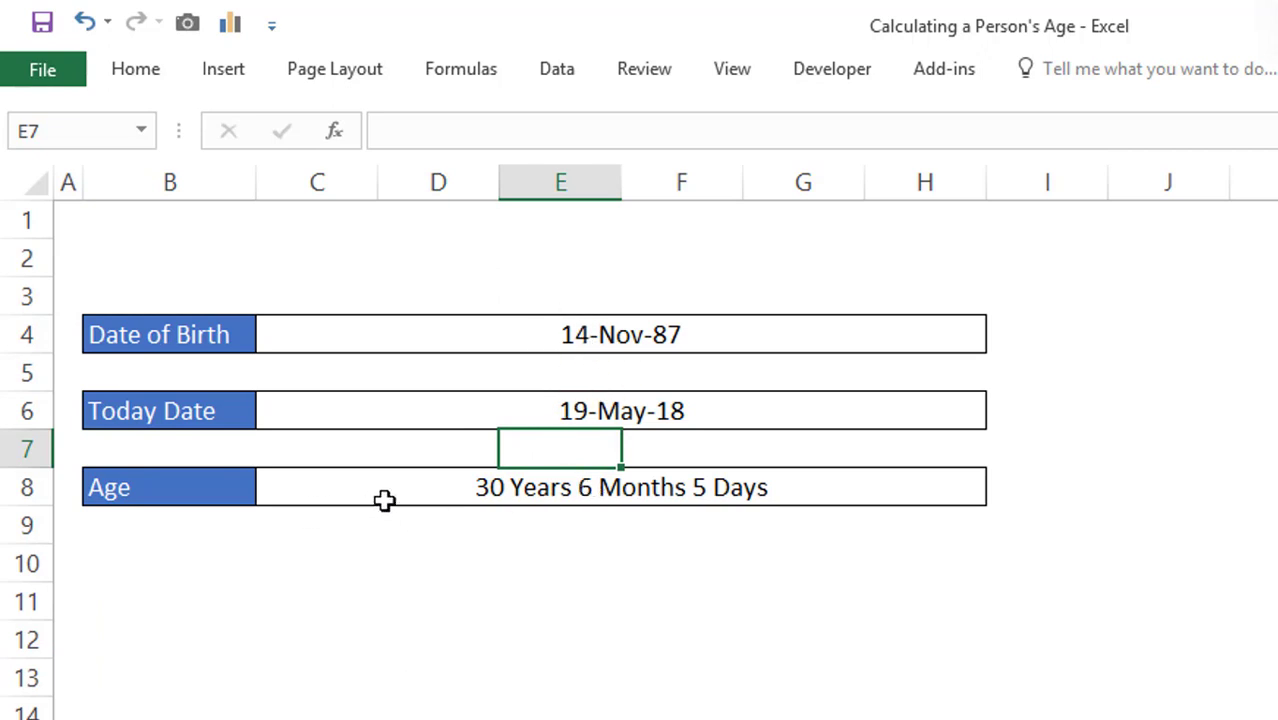
{"action": "left_click", "coordinate": [453, 487]}
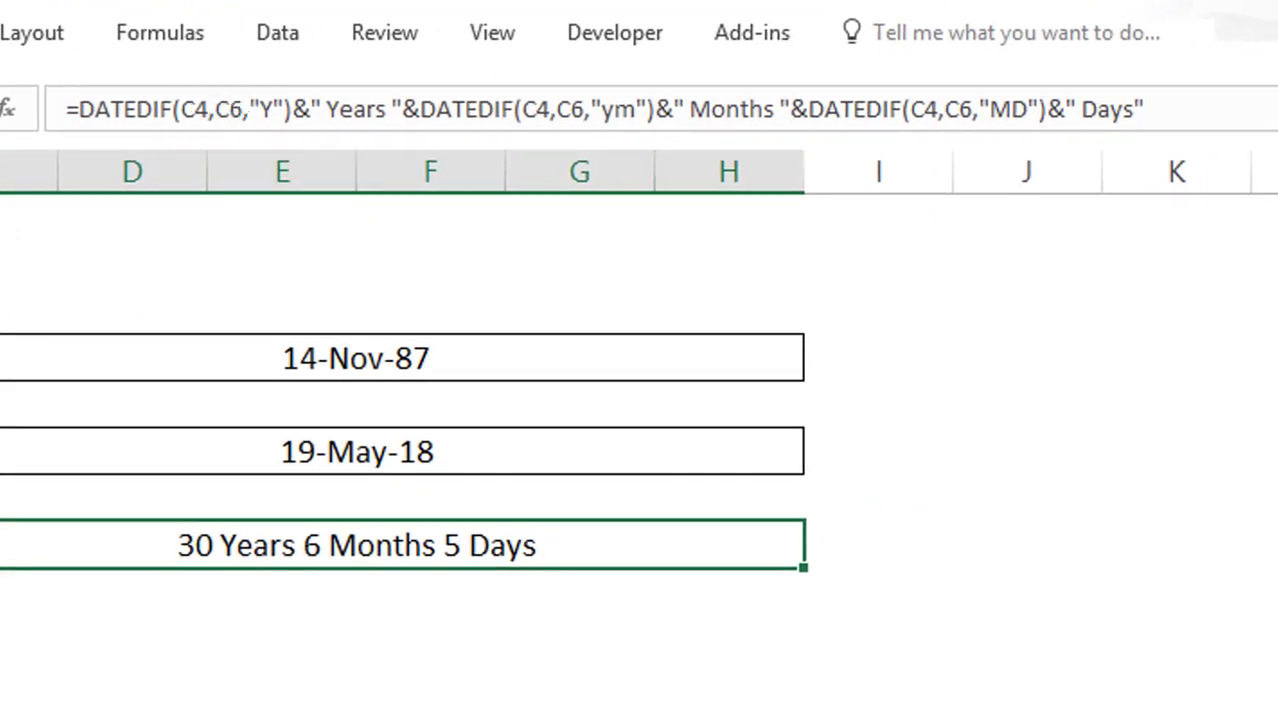
{"action": "key", "text": "ctrl+shift+u"}
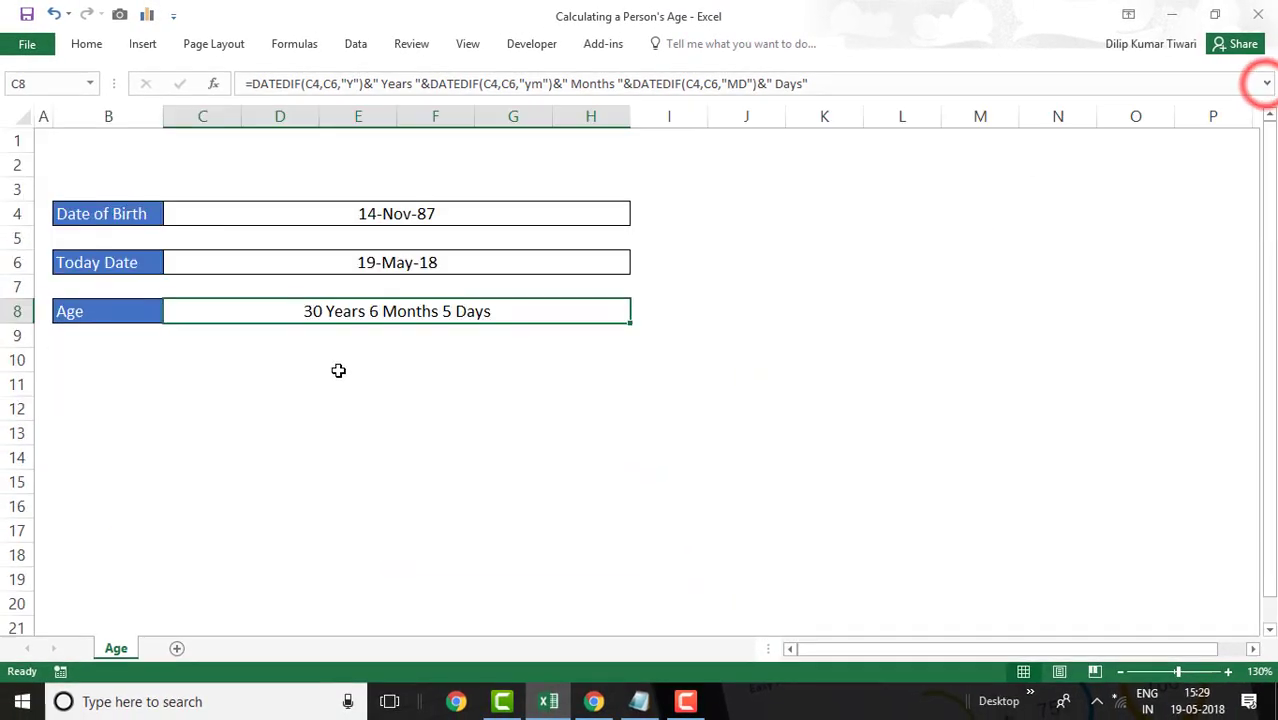
Start a DATEDIF formula in cell C12 to check which argument hints the function offers
{"action": "left_click", "coordinate": [246, 414]}
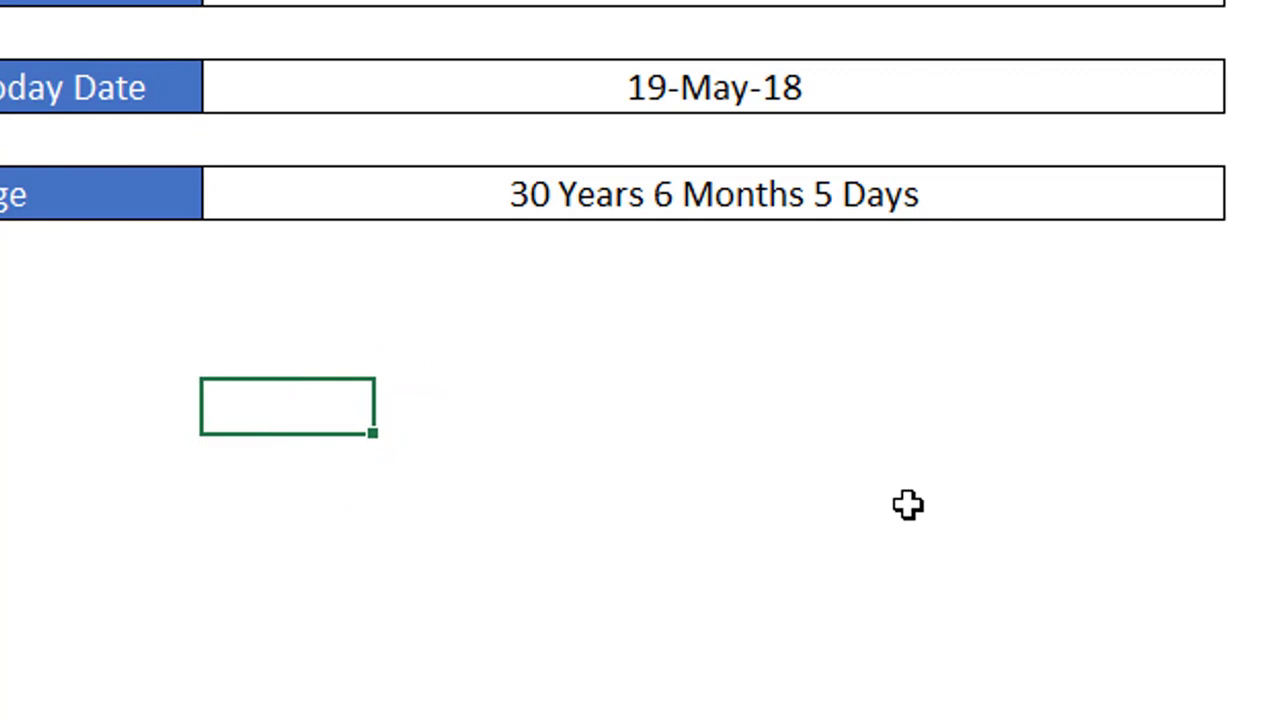
{"action": "type", "text": "=datedif"}
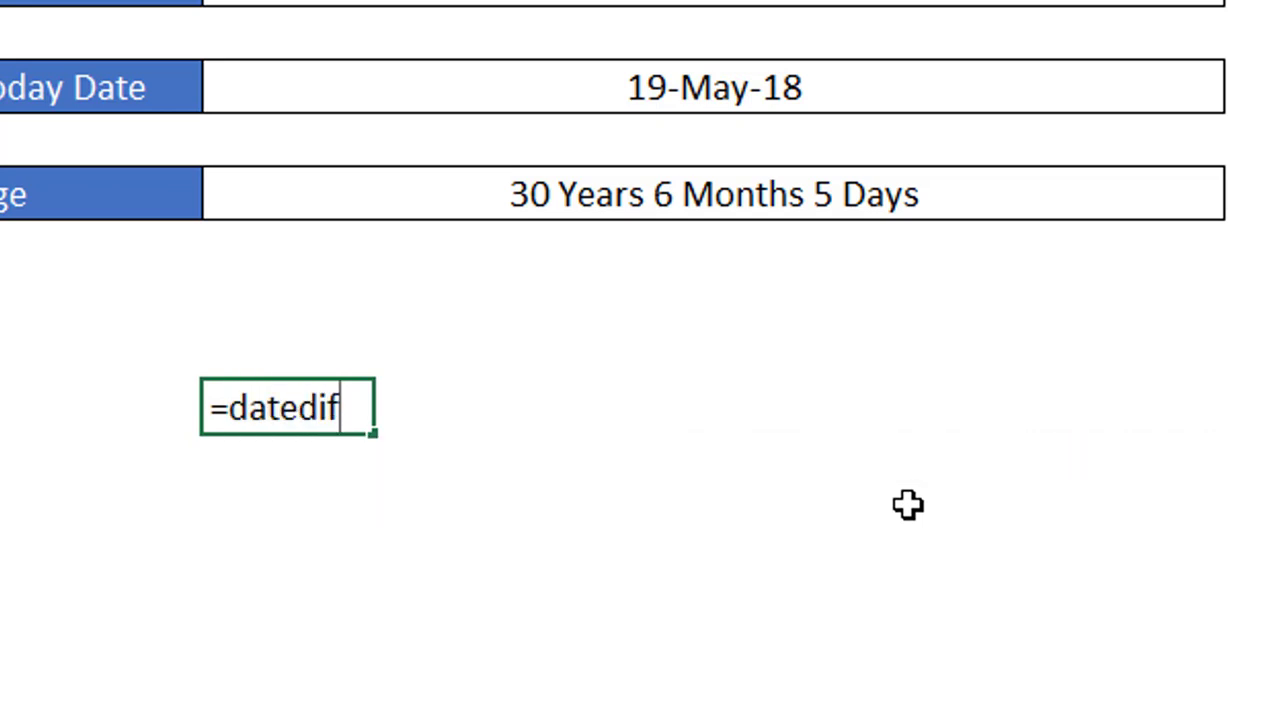
{"action": "type", "text": "("}
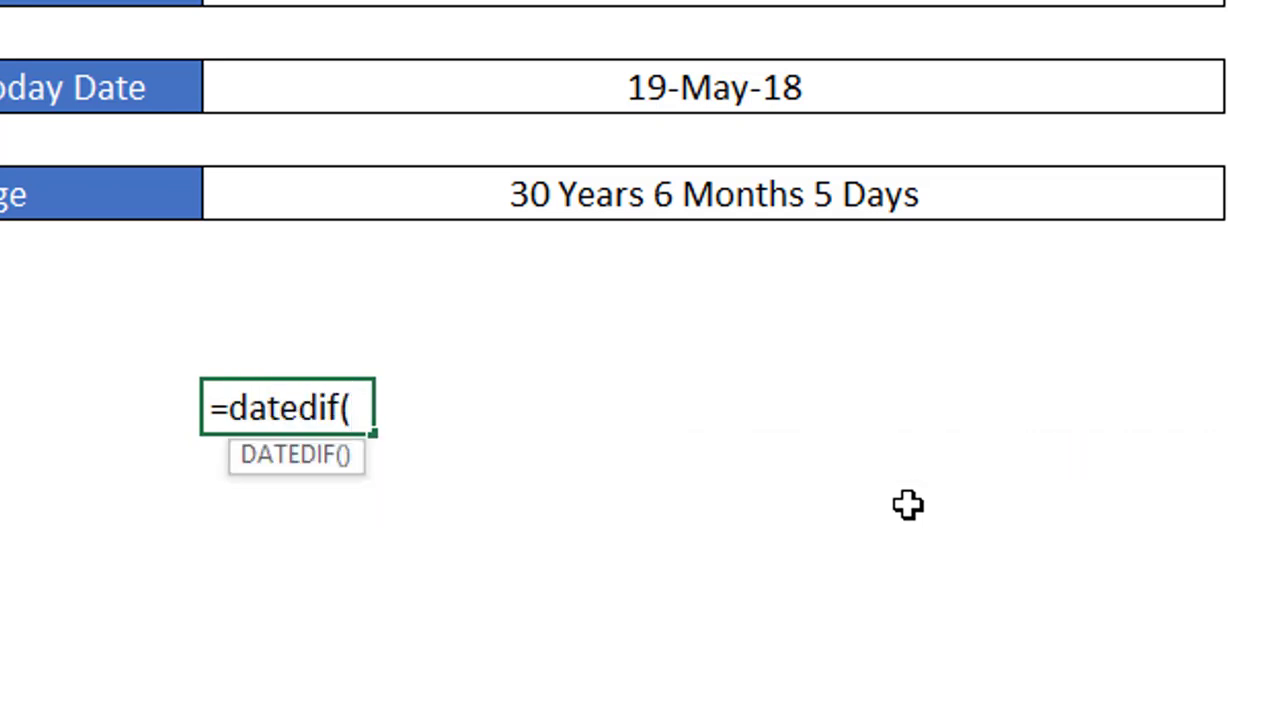
{"action": "key", "text": "BackSpace"}
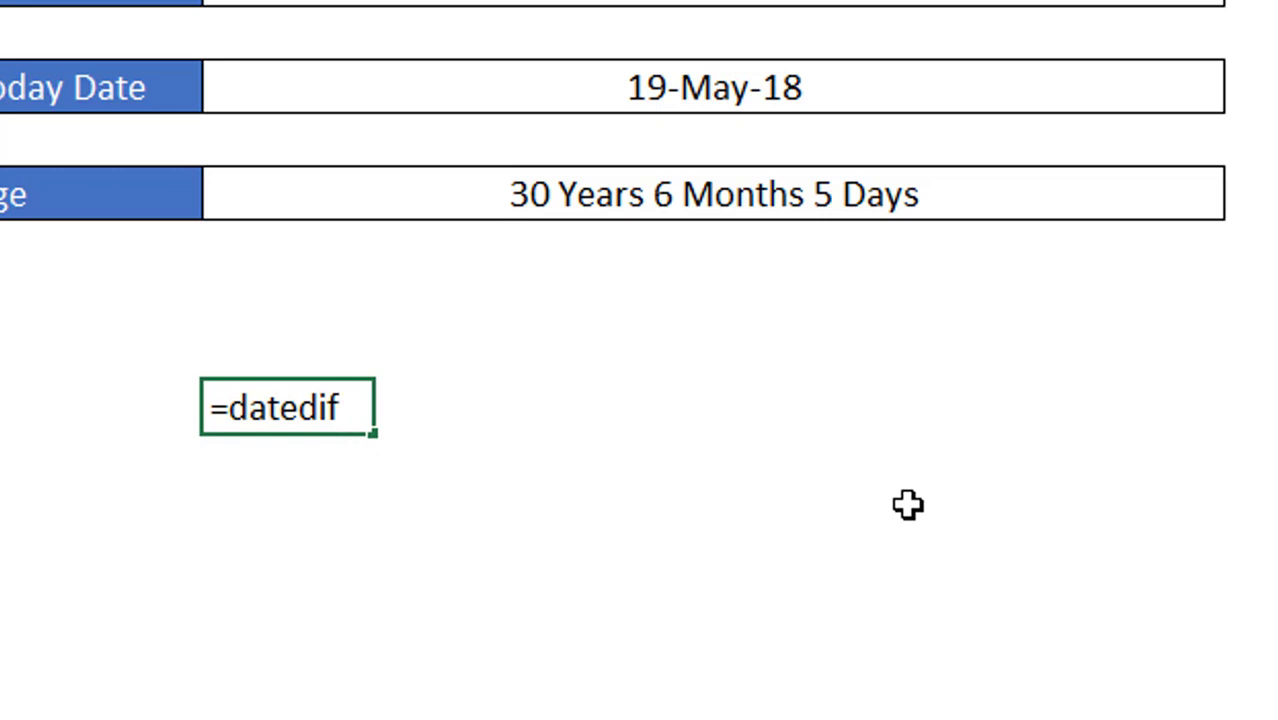
{"action": "type", "text": "("}
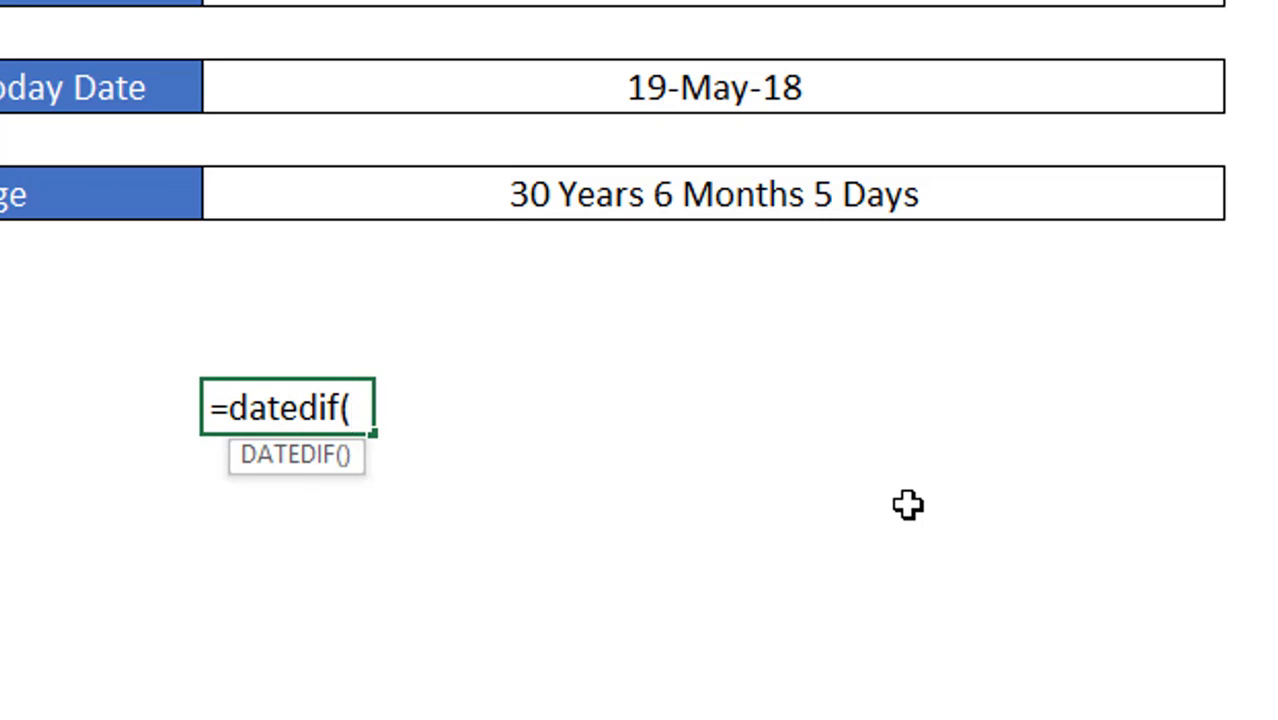
Compare the argument hints of DATE and DATEDIF in cell C12, and discard the formula entry
{"action": "key", "text": "BackSpace"}
{"action": "key", "text": "BackSpace"}
{"action": "key", "text": "BackSpace"}
{"action": "key", "text": "BackSpace"}
{"action": "key", "text": "BackSpace"}
{"action": "key", "text": "BackSpace"}
{"action": "key", "text": "BackSpace"}
{"action": "key", "text": "BackSpace"}
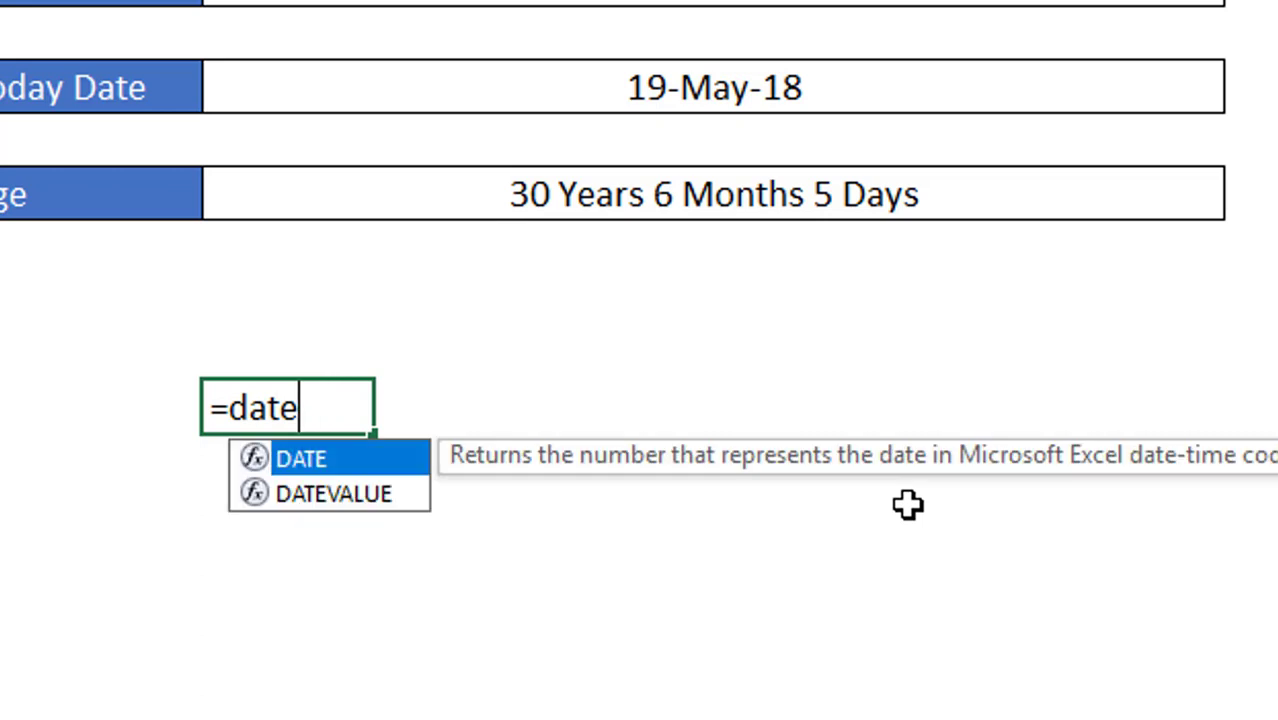
{"action": "type", "text": "date"}
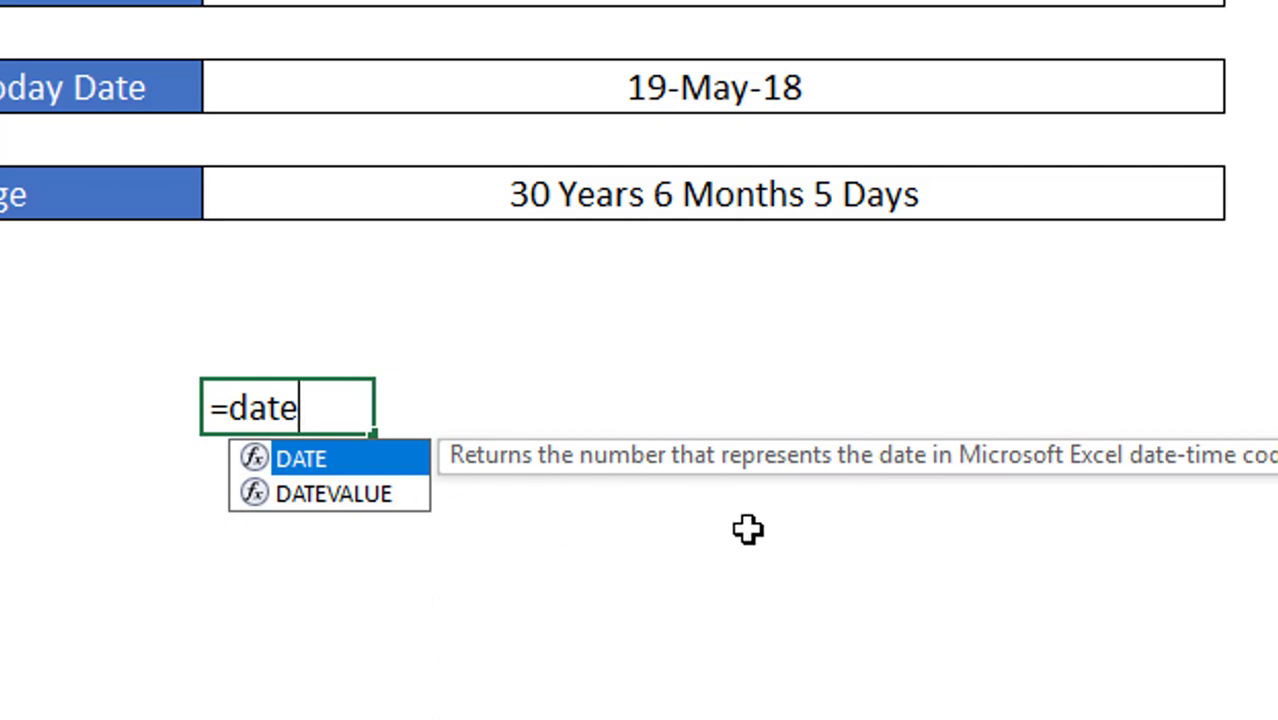
{"action": "type", "text": "("}
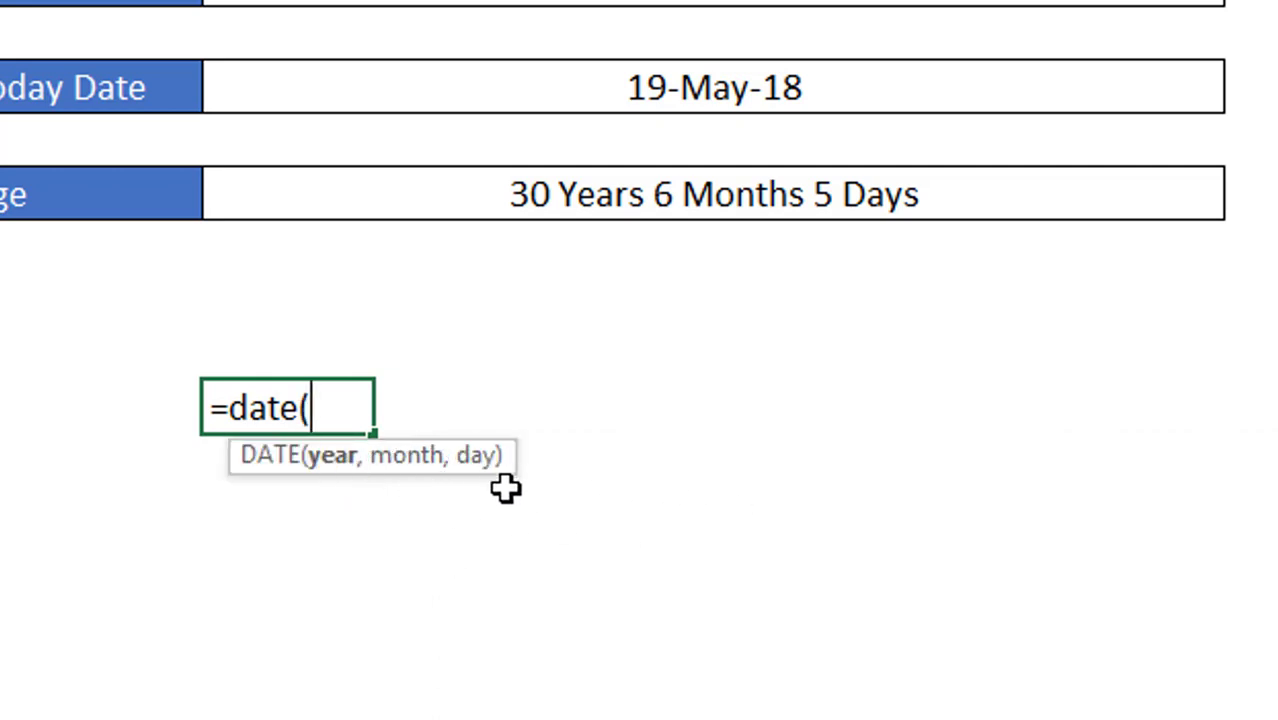
{"action": "key", "text": "BackSpace"}
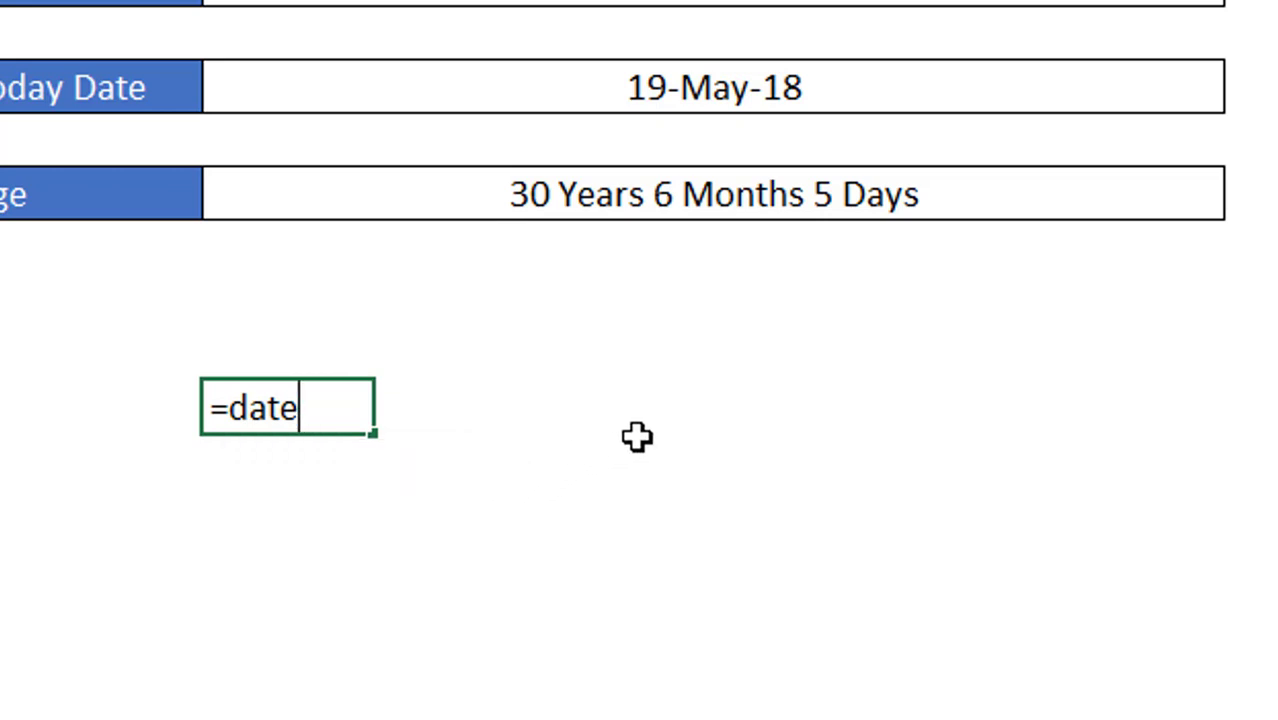
{"action": "type", "text": "dif("}
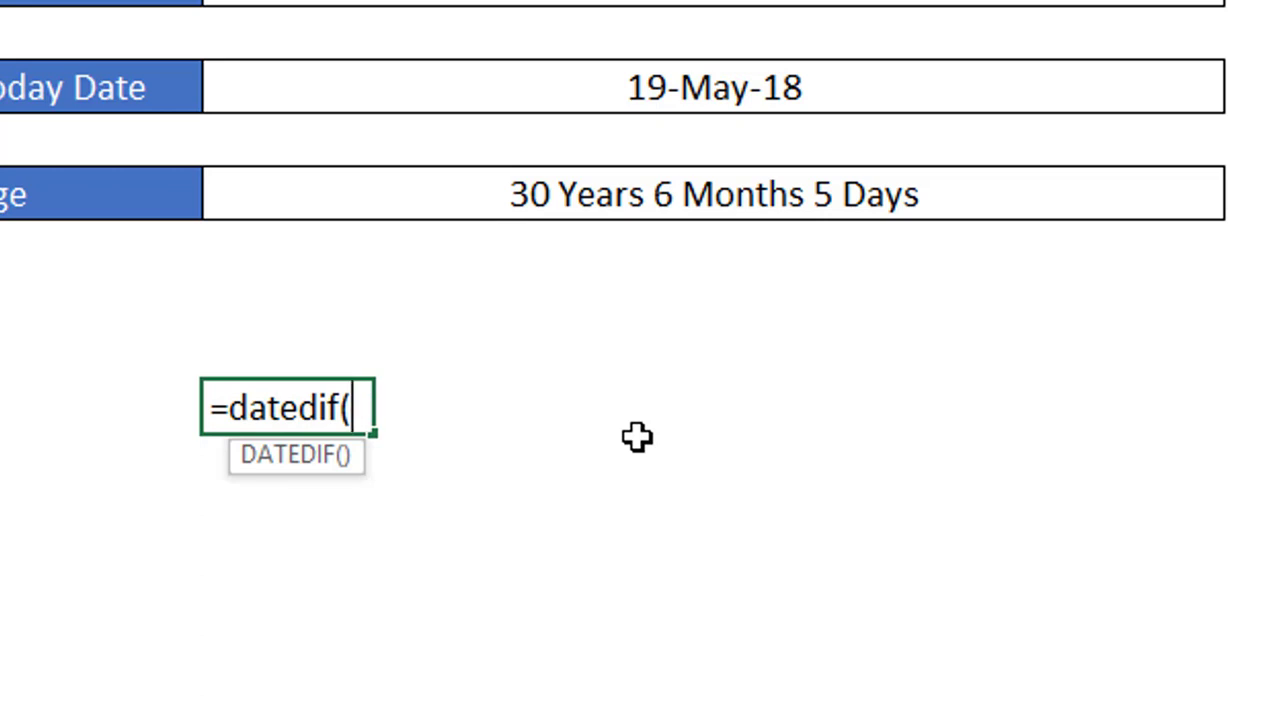
{"action": "key", "text": "Escape"}
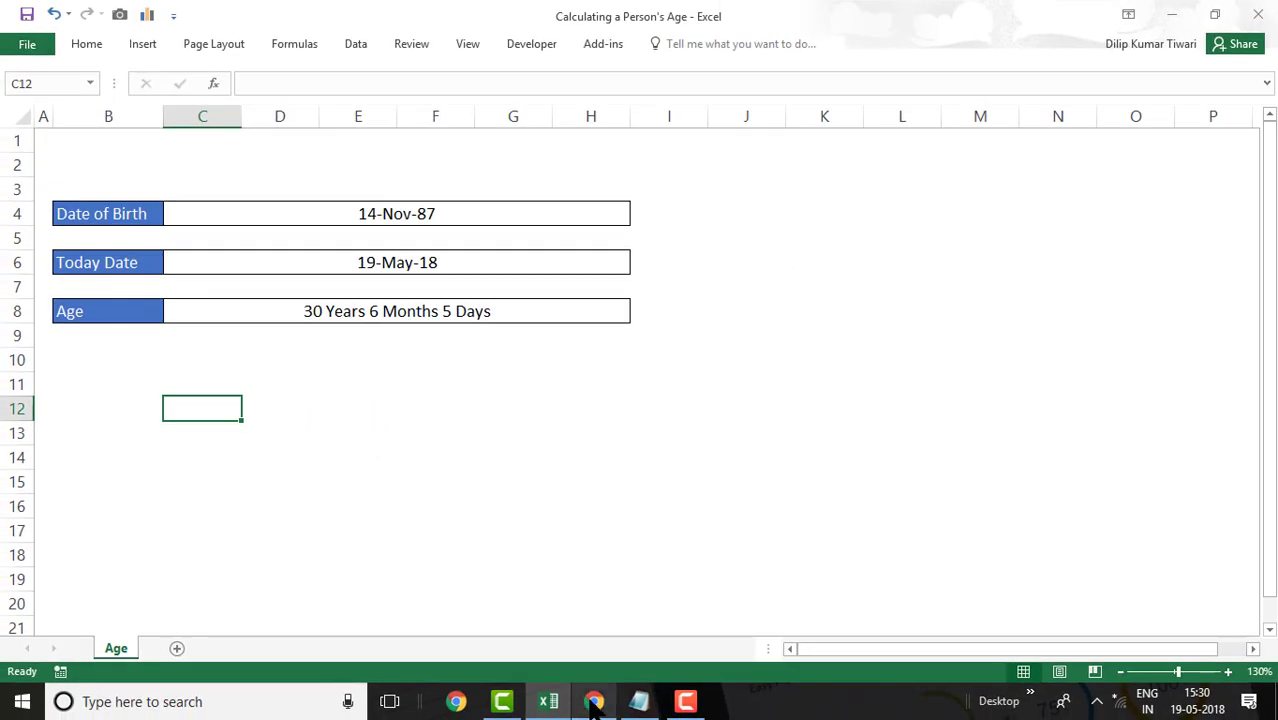
Switch to Chrome and read the web address and description of the DATEDIF function on the Office support page
{"action": "left_click", "coordinate": [594, 701]}
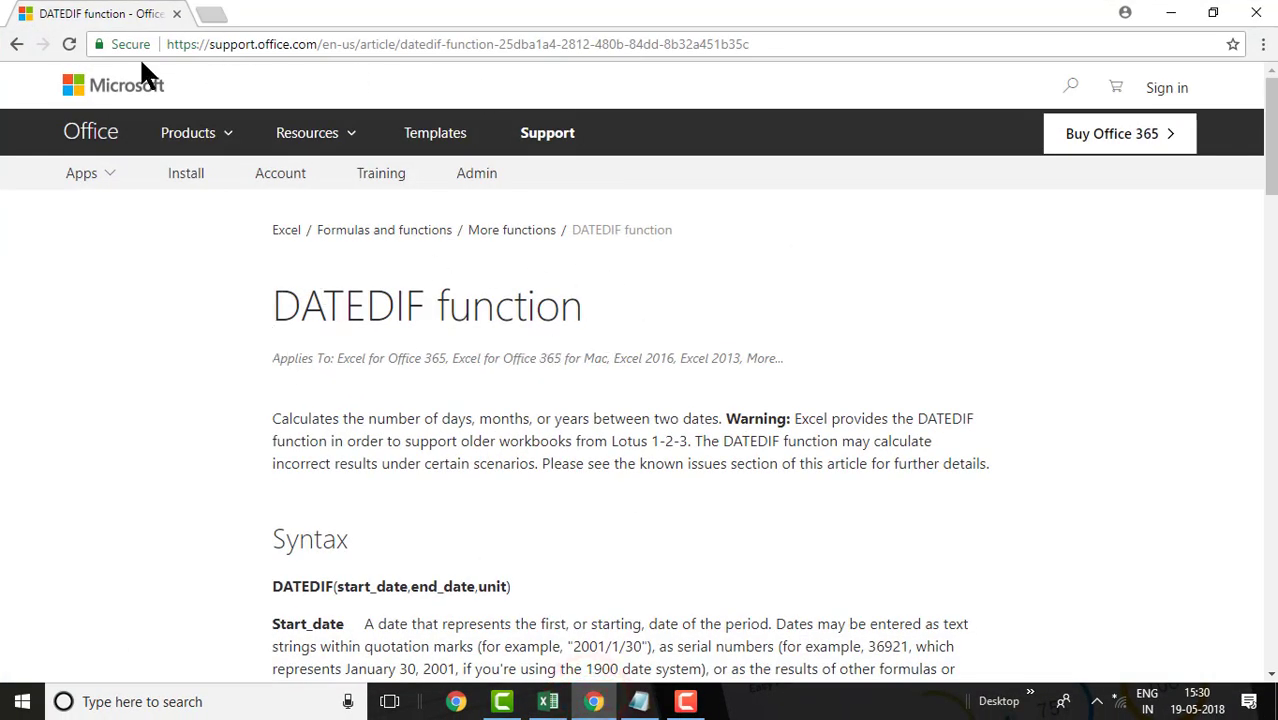
{"action": "left_click_drag", "start_coordinate": [170, 52], "coordinate": [773, 69]}
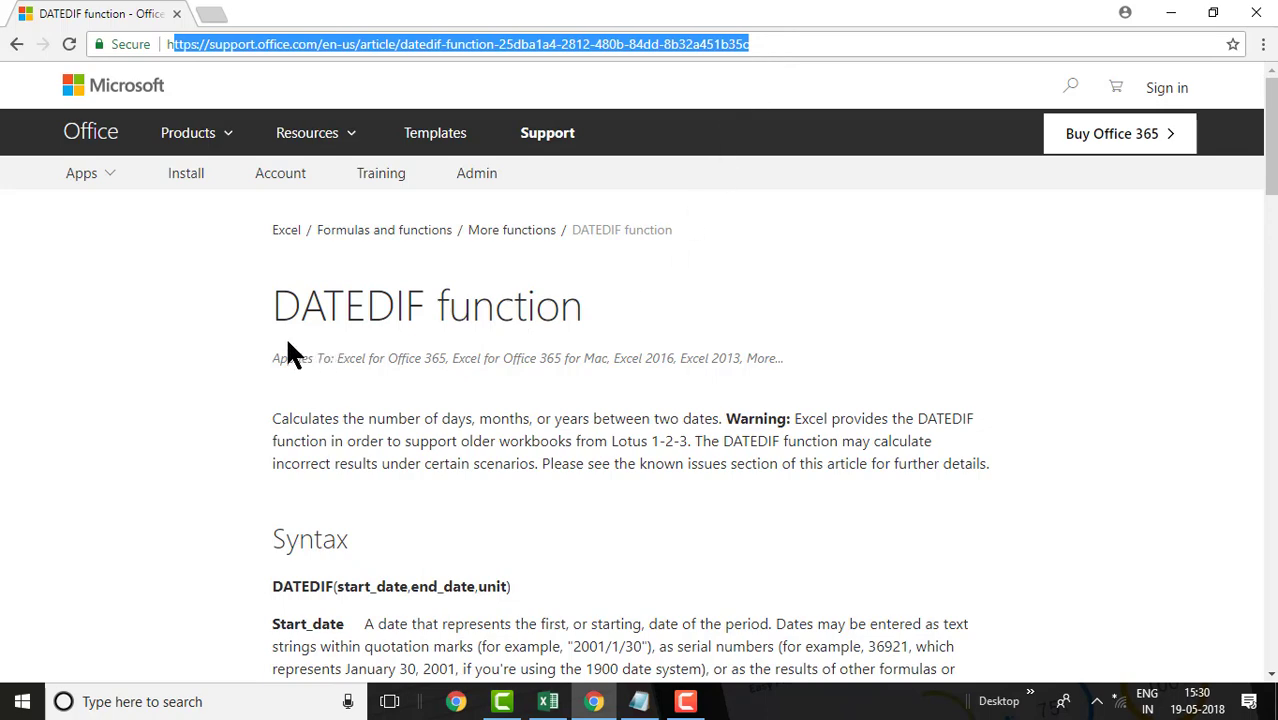
{"action": "left_click_drag", "start_coordinate": [277, 421], "coordinate": [395, 420]}
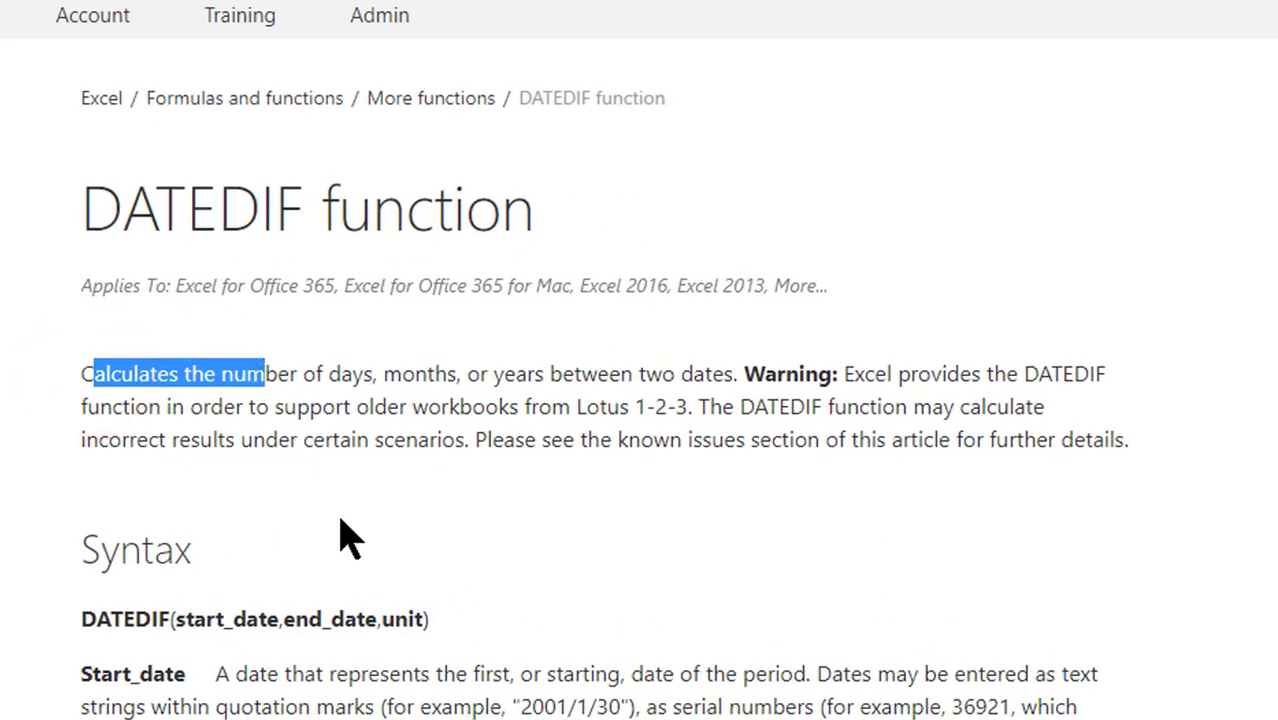
{"action": "left_click", "coordinate": [245, 420]}
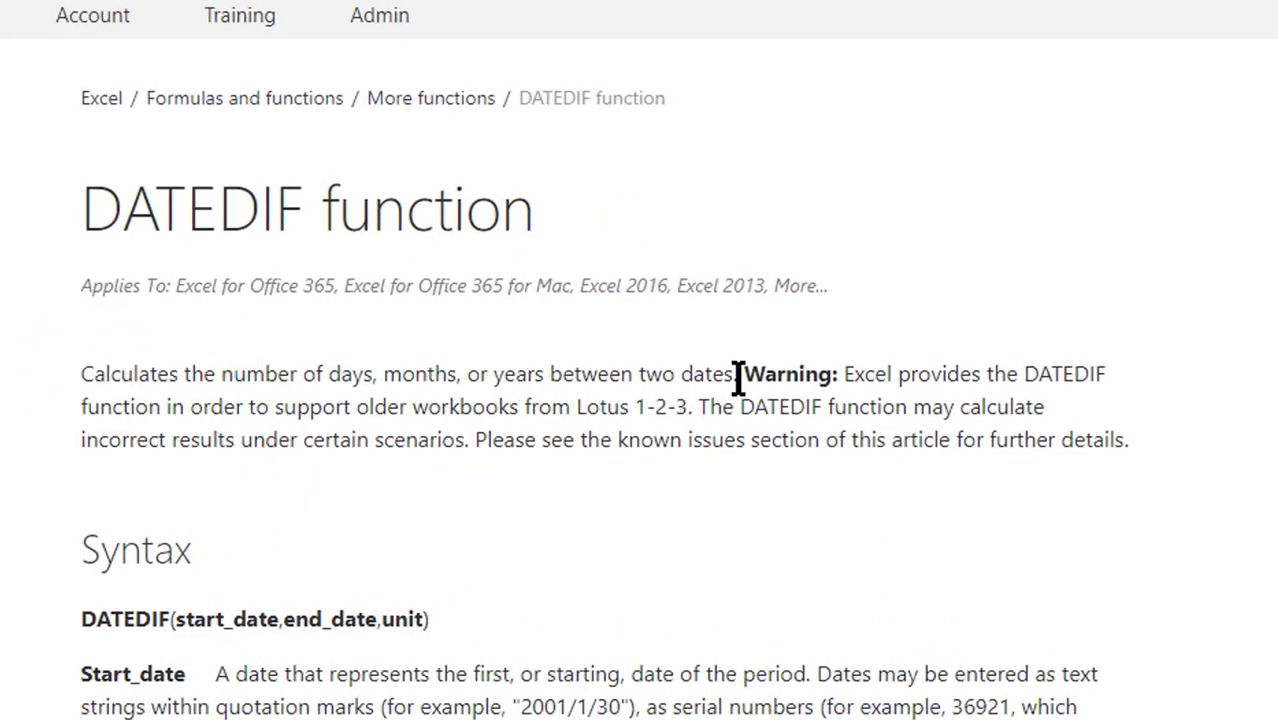
{"action": "left_click_drag", "start_coordinate": [738, 378], "coordinate": [130, 376]}
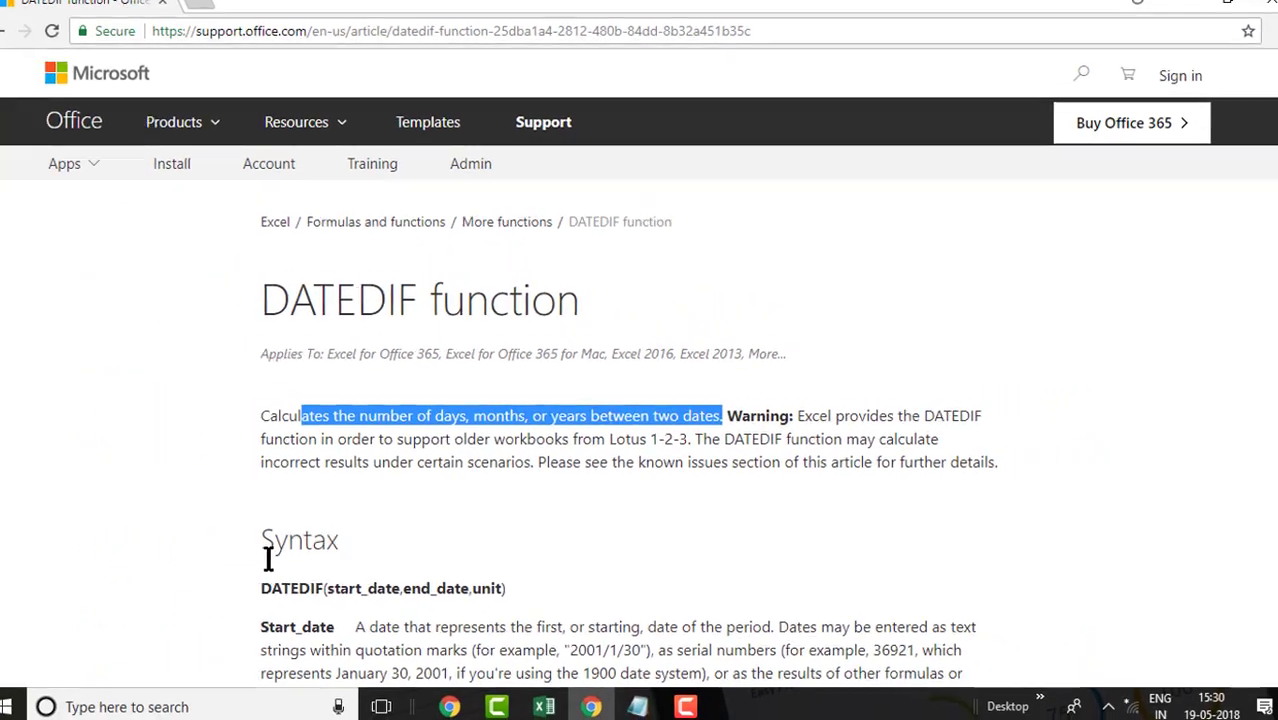
Examine the DATEDIF syntax, the Start_date and End_date arguments with their note, and the table of unit codes
{"action": "left_click_drag", "start_coordinate": [264, 540], "coordinate": [350, 543]}
{"action": "scroll", "coordinate": [497, 486], "scroll_direction": "down", "scroll_amount": 5}
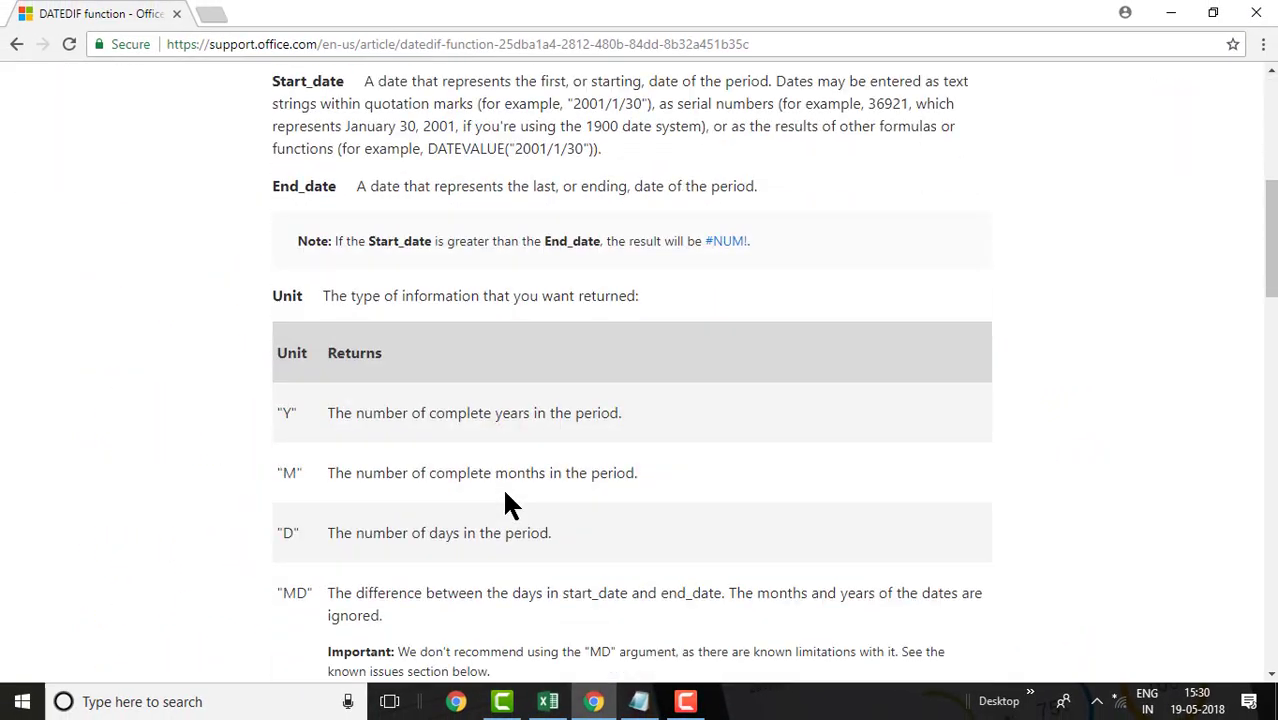
{"action": "scroll", "coordinate": [1264, 214], "scroll_direction": "up", "scroll_amount": 3}
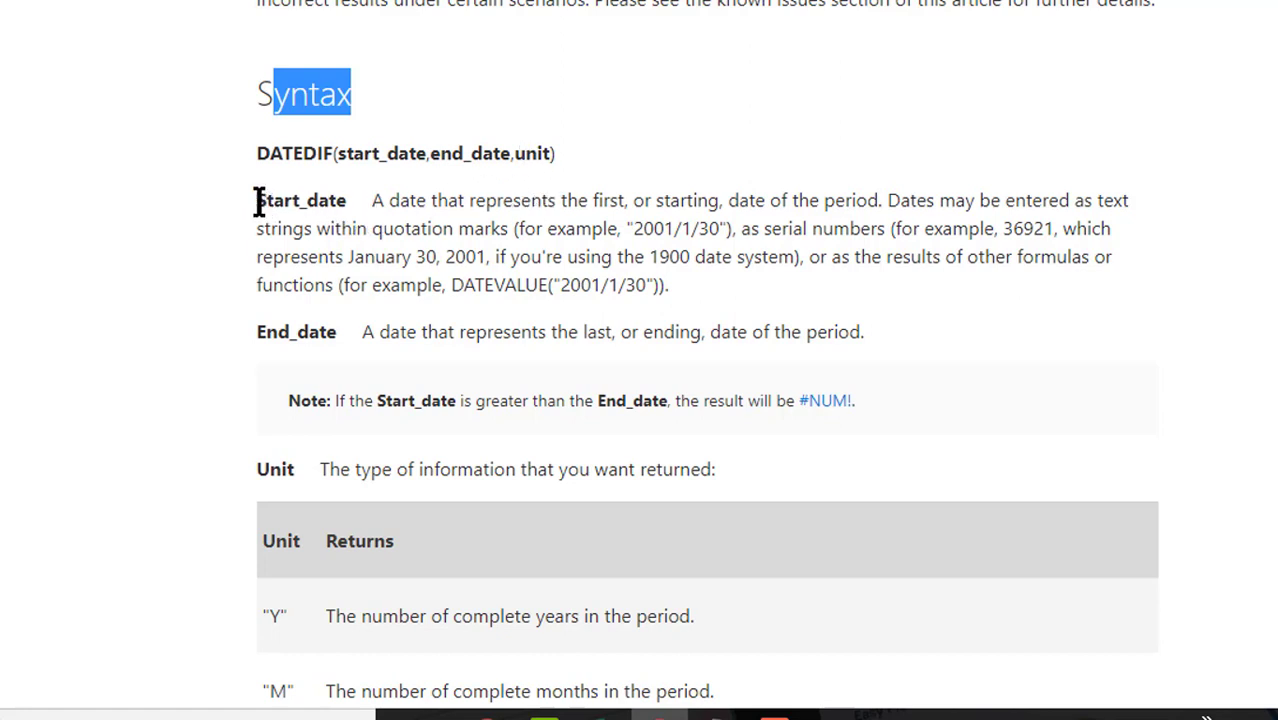
{"action": "left_click_drag", "start_coordinate": [258, 201], "coordinate": [347, 202]}
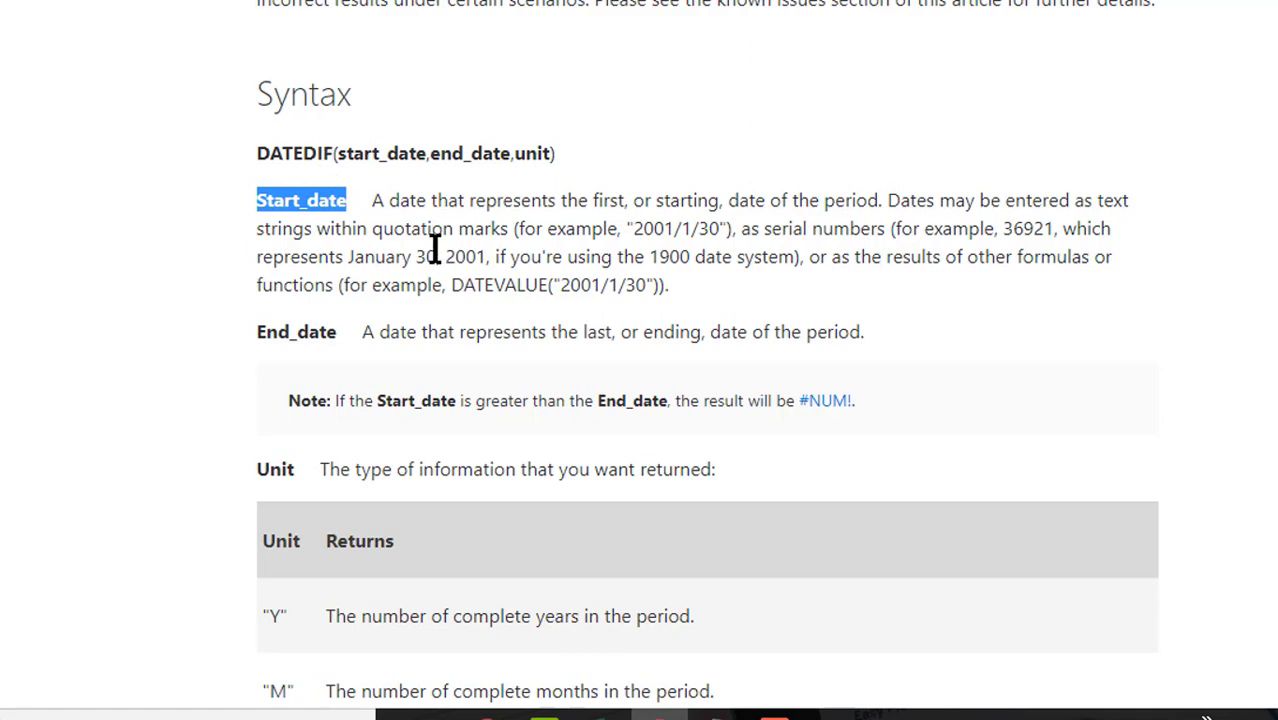
{"action": "left_click_drag", "start_coordinate": [858, 400], "coordinate": [291, 400]}
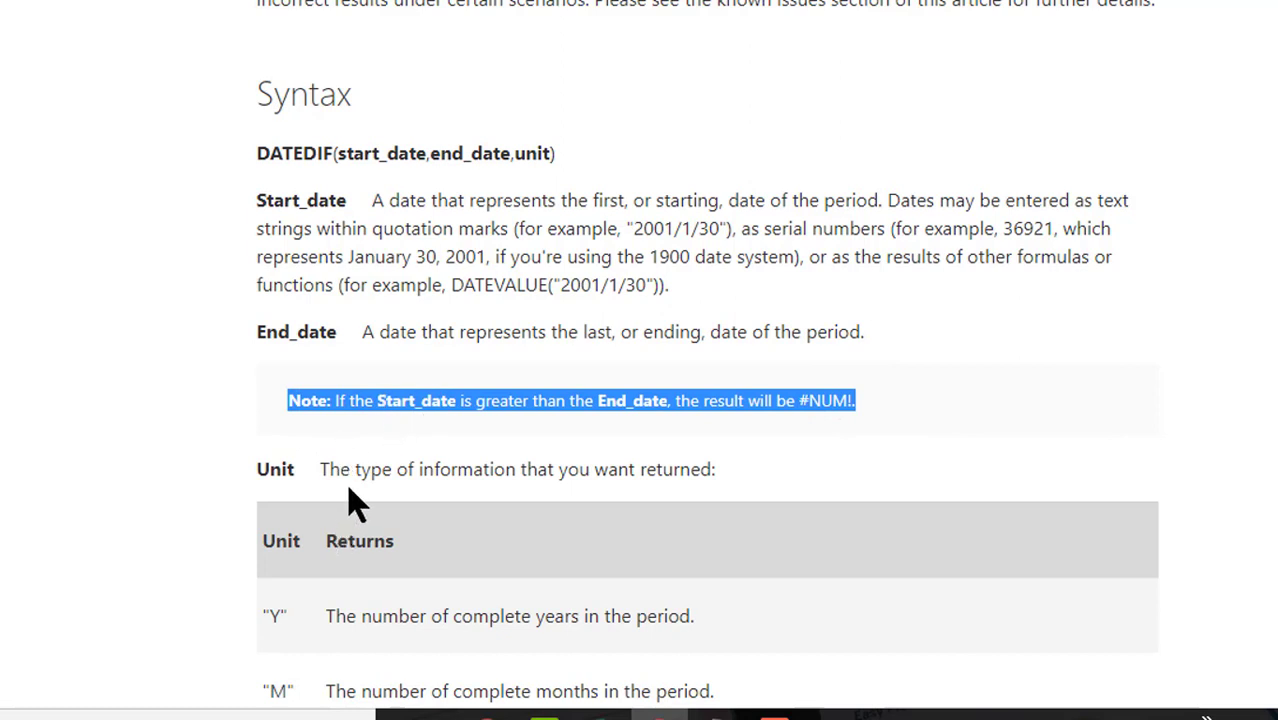
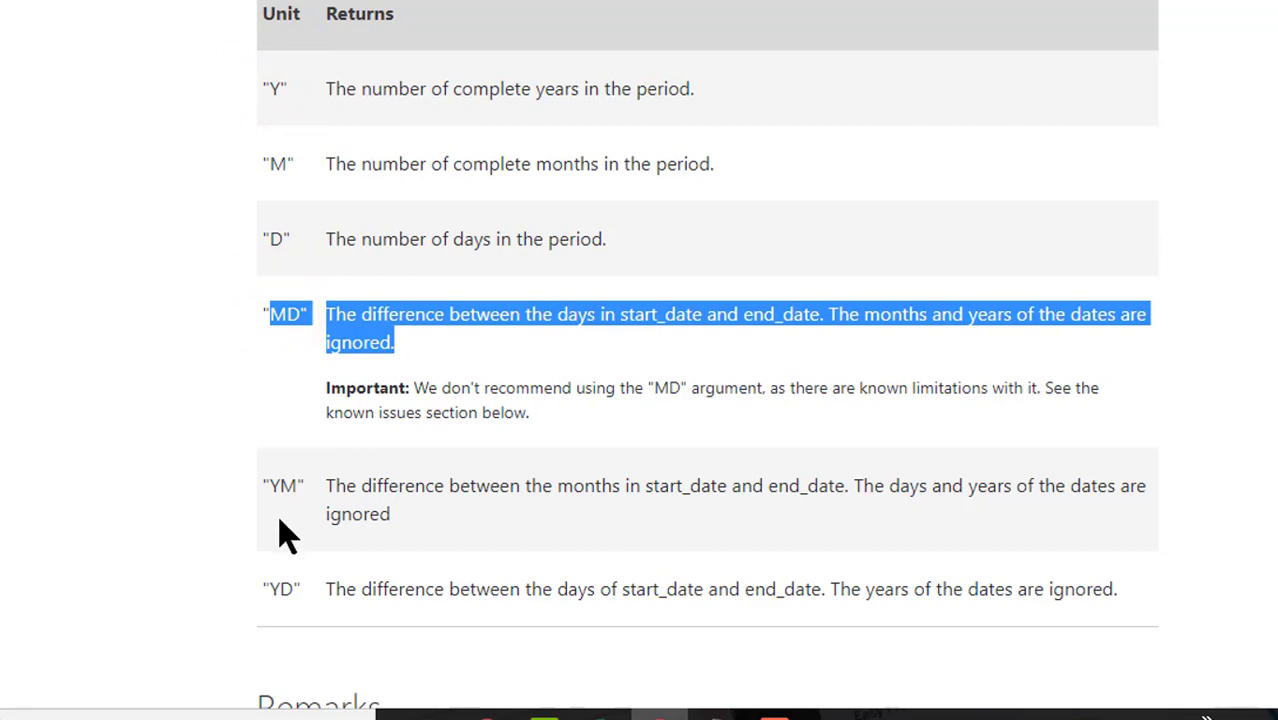
{"action": "left_click_drag", "start_coordinate": [272, 480], "coordinate": [414, 523]}
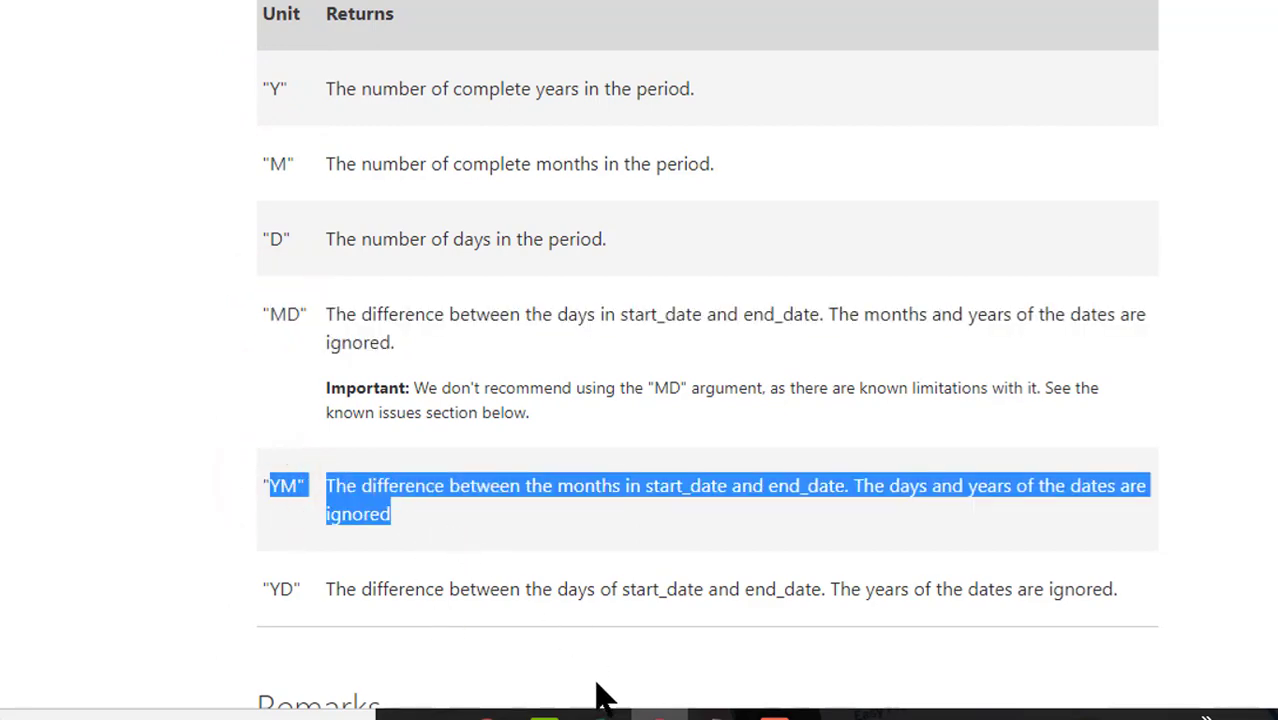
Switch back to the Excel workbook and show the age formula of cell C8 in the expanded formula bar
{"action": "mouse_move", "coordinate": [602, 718]}
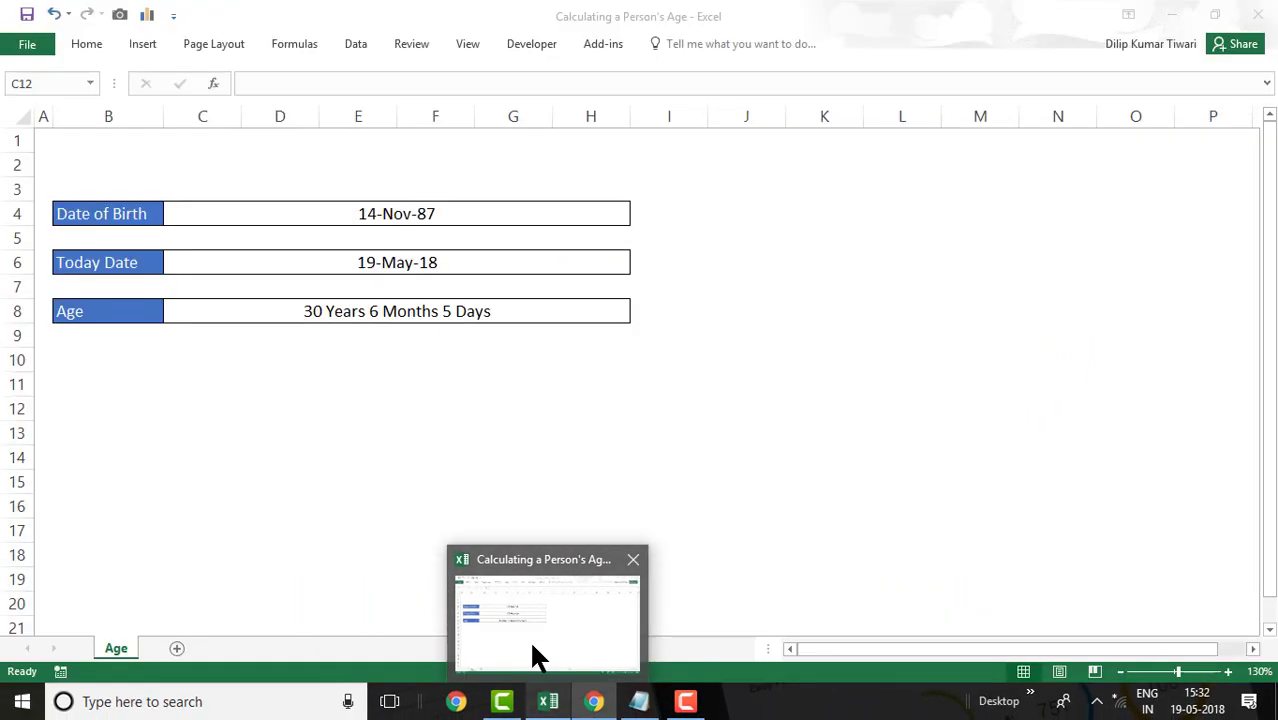
{"action": "left_click", "coordinate": [531, 651]}
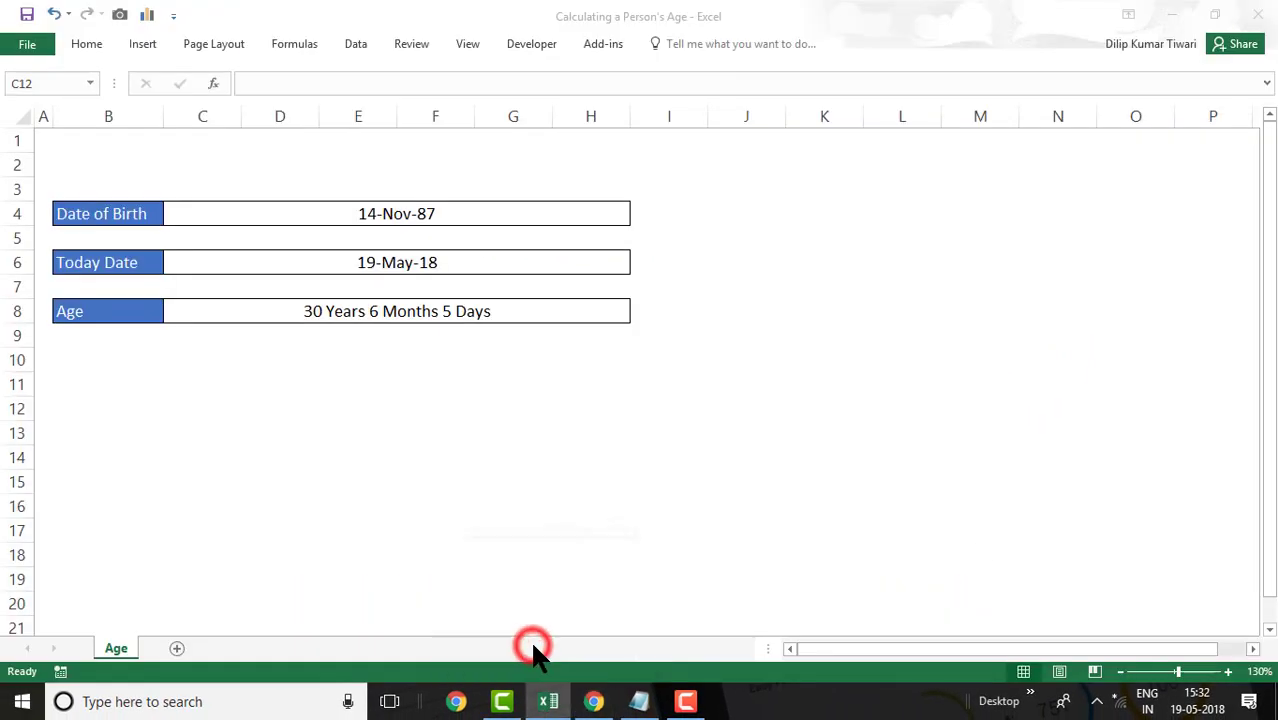
{"action": "left_click", "coordinate": [427, 408]}
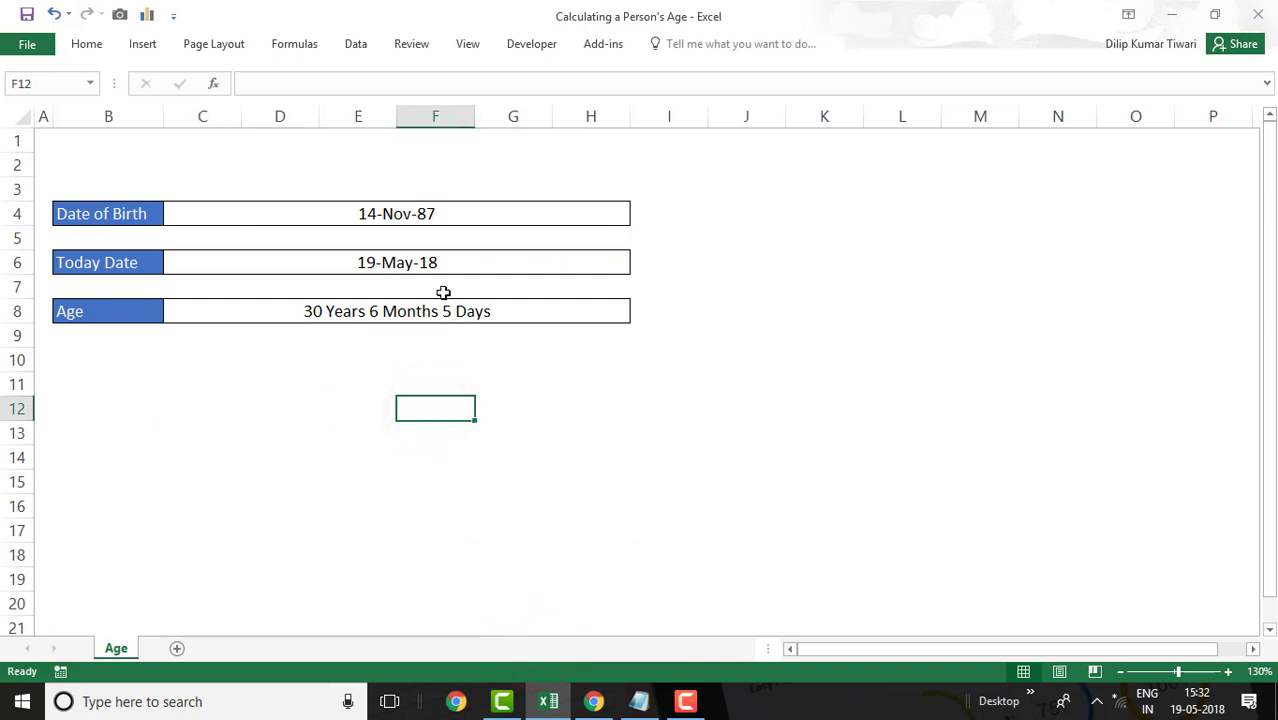
{"action": "left_click", "coordinate": [146, 312]}
{"action": "left_click", "coordinate": [249, 309]}
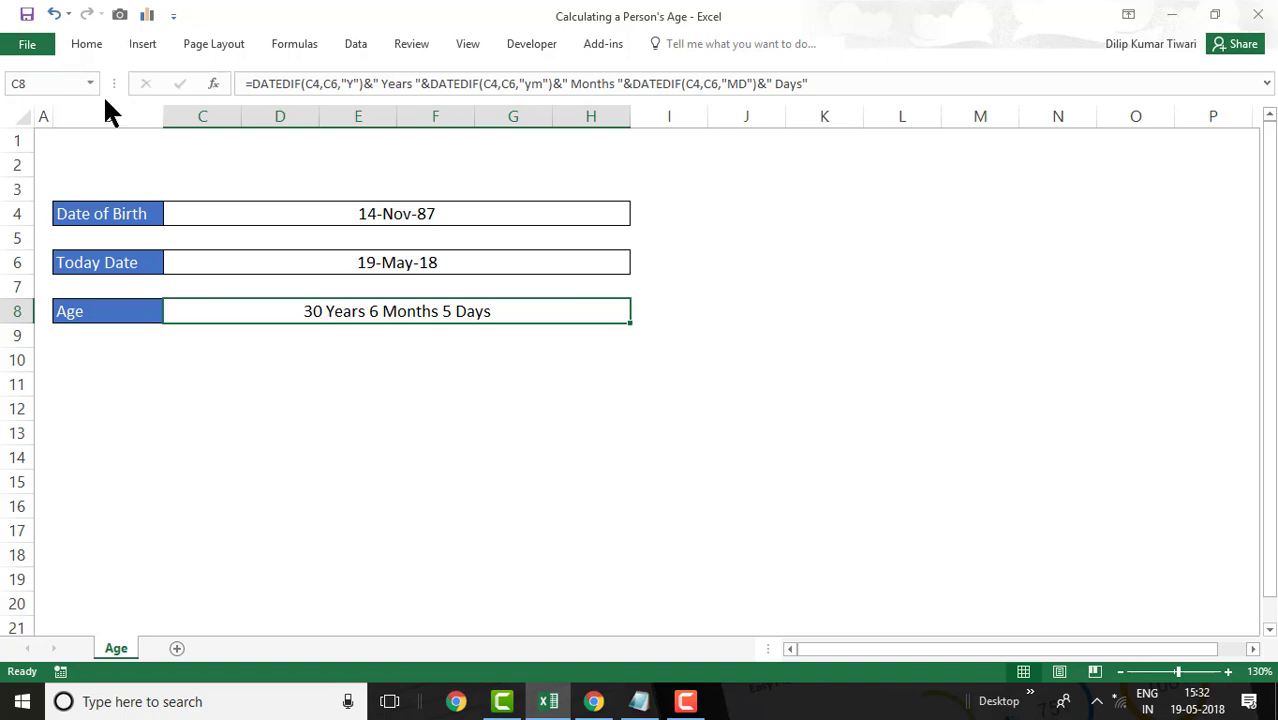
{"action": "left_click", "coordinate": [1266, 84]}
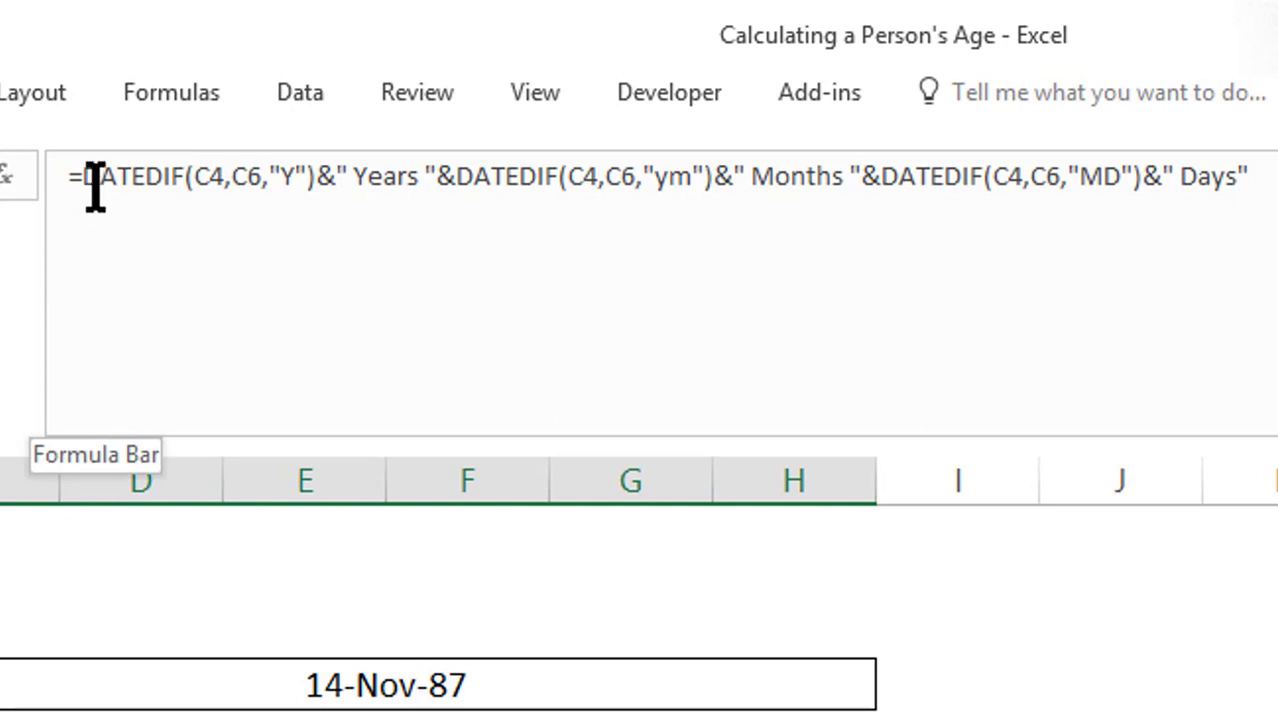
Examine the "Y", "ym" and "MD" DATEDIF parts of the age formula in cell C8
{"action": "left_click_drag", "start_coordinate": [85, 180], "coordinate": [317, 188]}
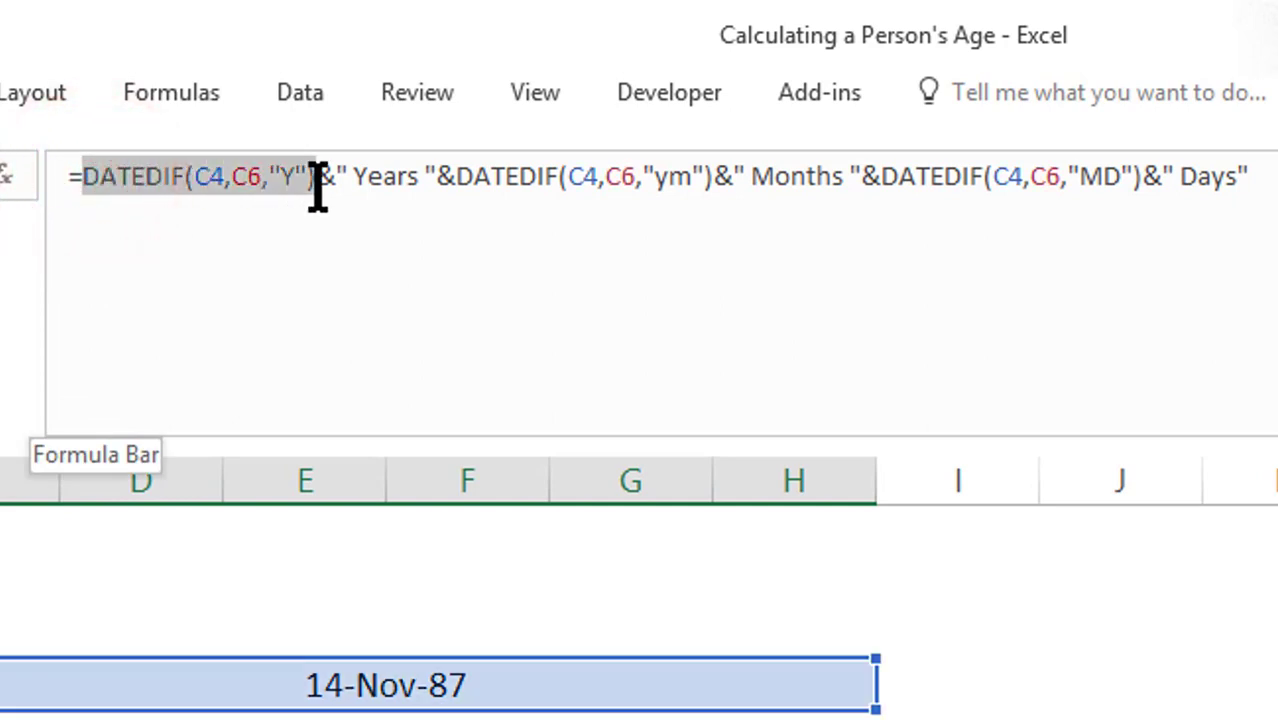
{"action": "left_click_drag", "start_coordinate": [466, 182], "coordinate": [670, 140]}
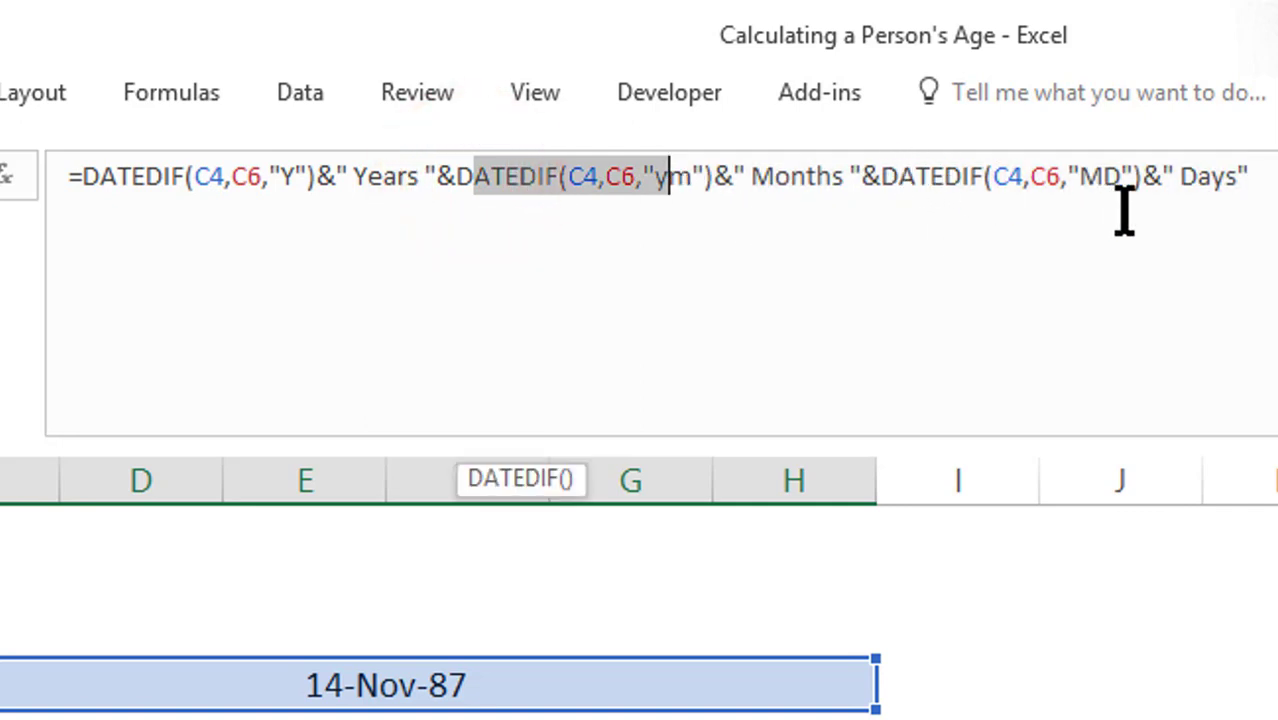
{"action": "left_click", "coordinate": [68, 190]}
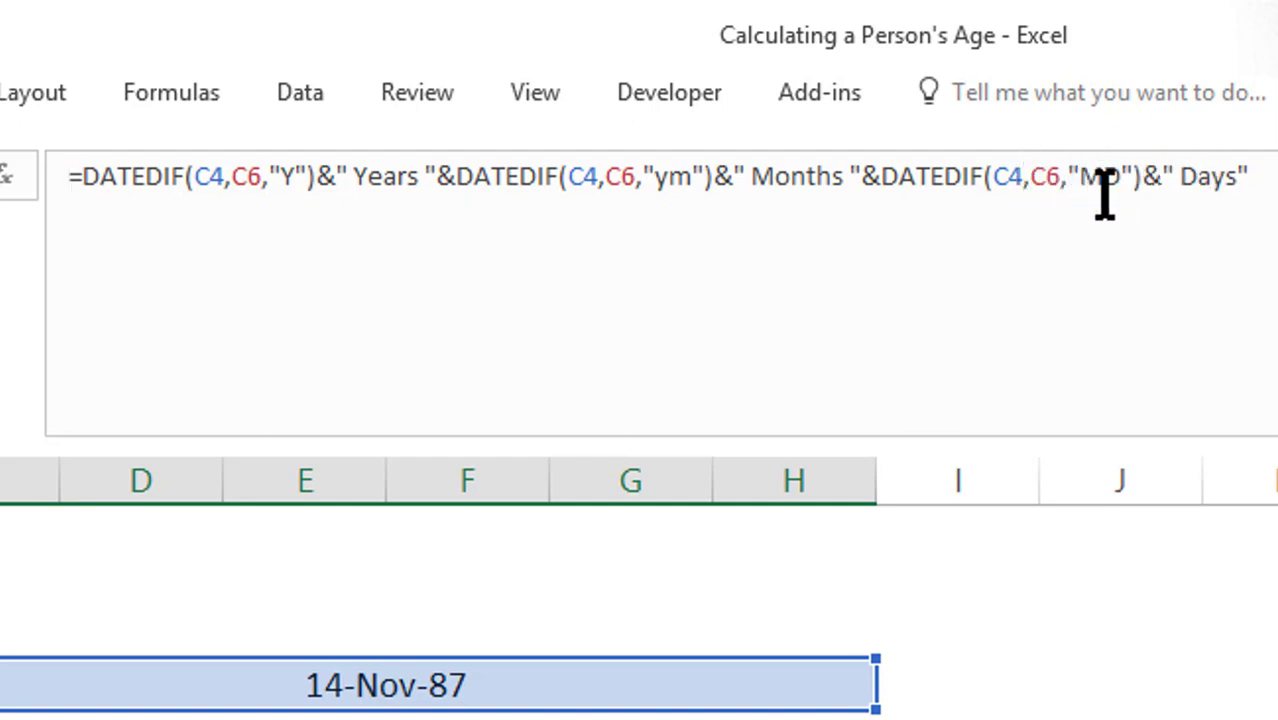
Leave the age formula unchanged and enter the labels Years, Months and Days in cells B11, B13 and B15
{"action": "key", "text": "Escape"}
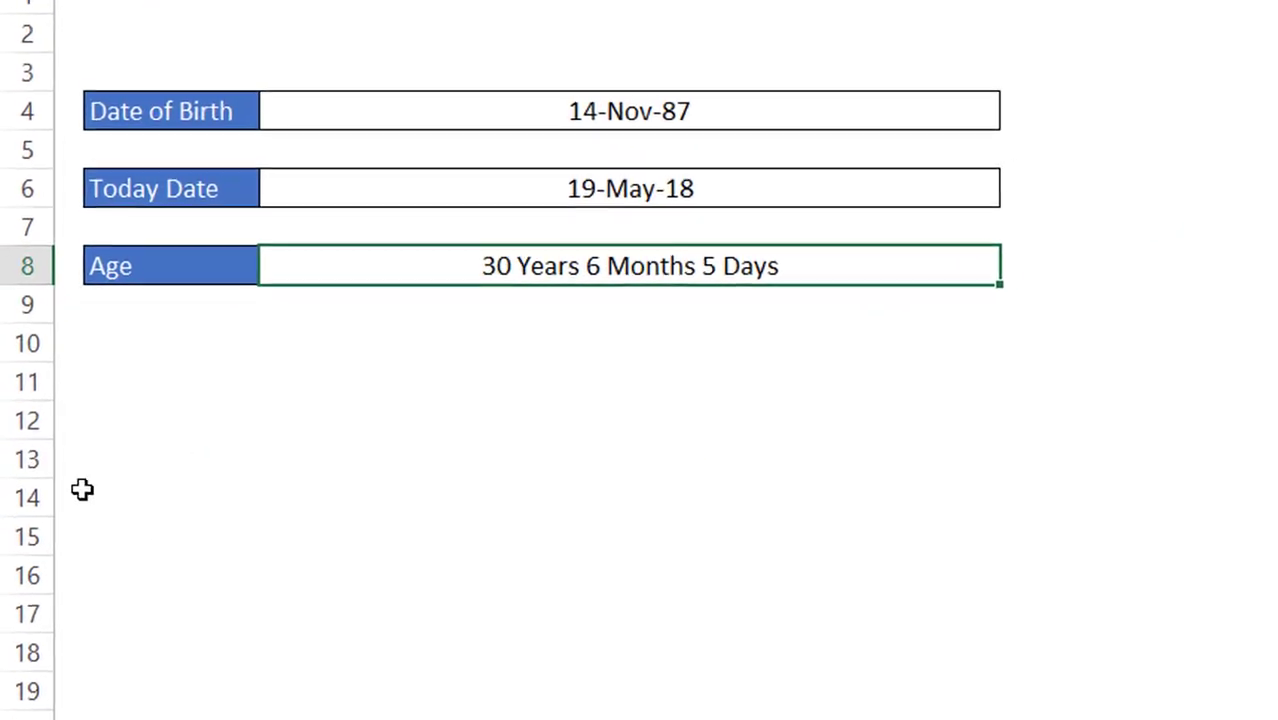
{"action": "left_click", "coordinate": [155, 382]}
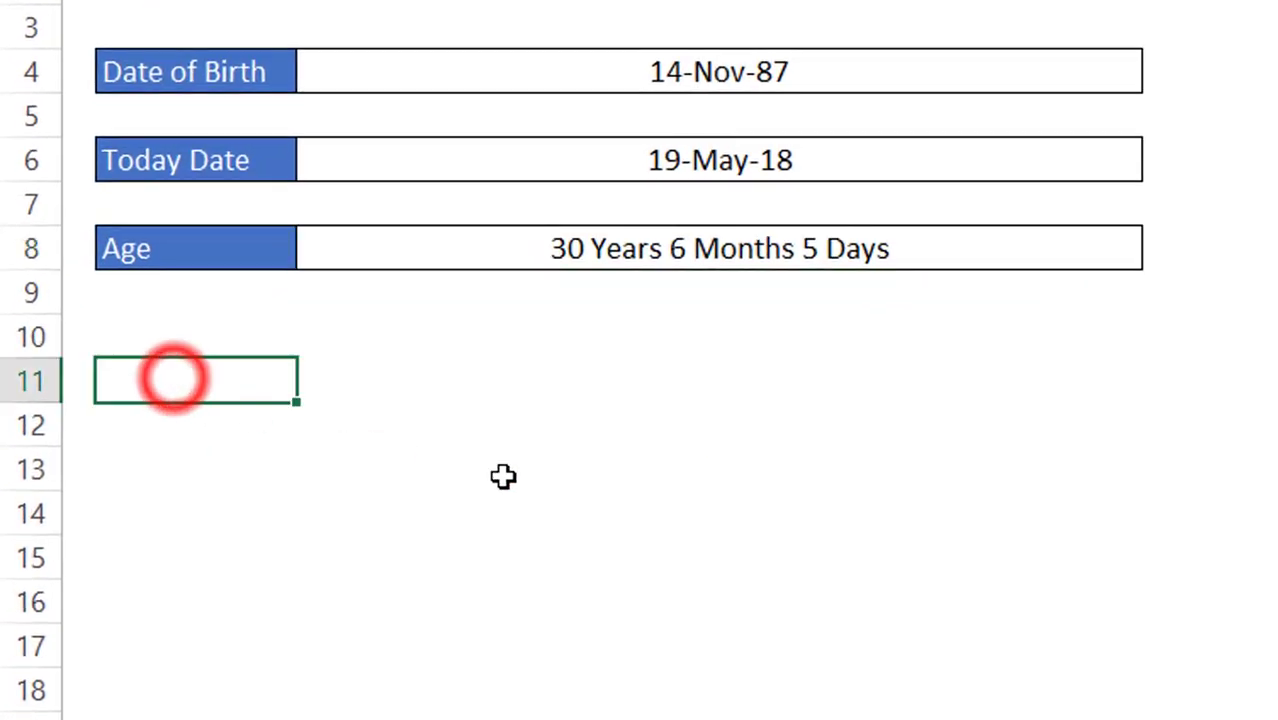
{"action": "type", "text": "Years"}
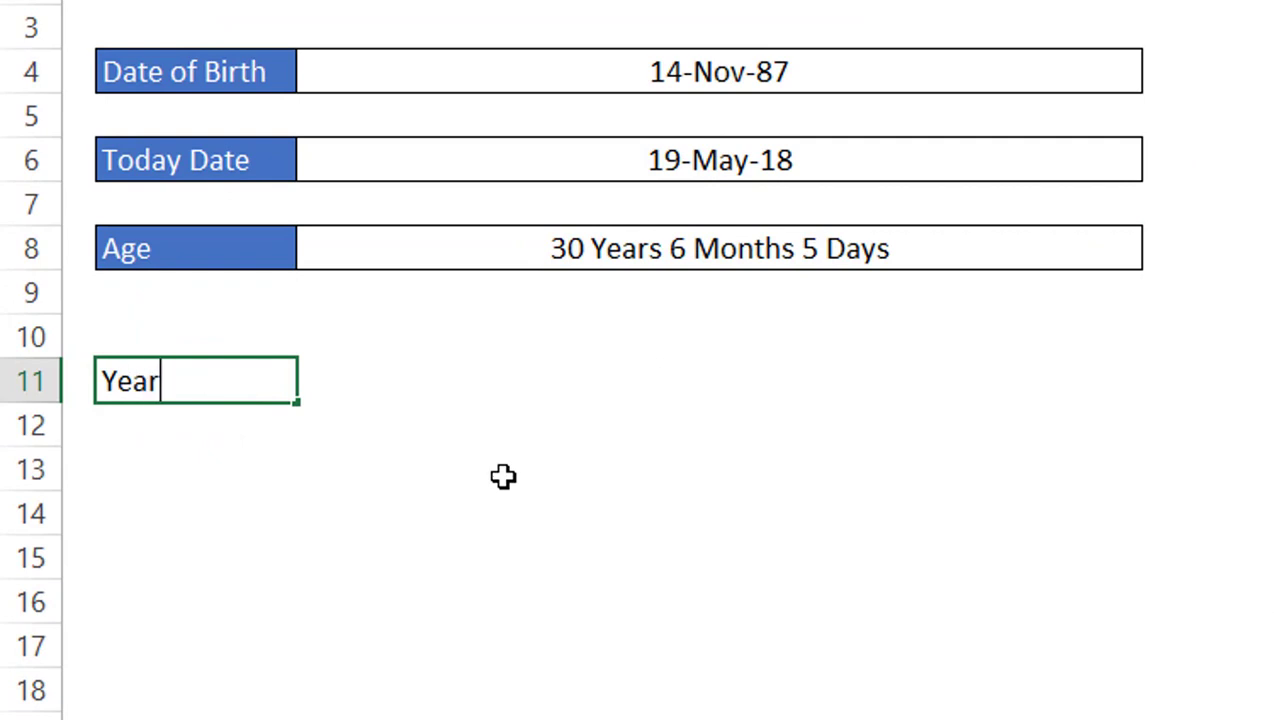
{"action": "key", "text": "Return"}
{"action": "key", "text": "Return"}
{"action": "type", "text": "Months"}
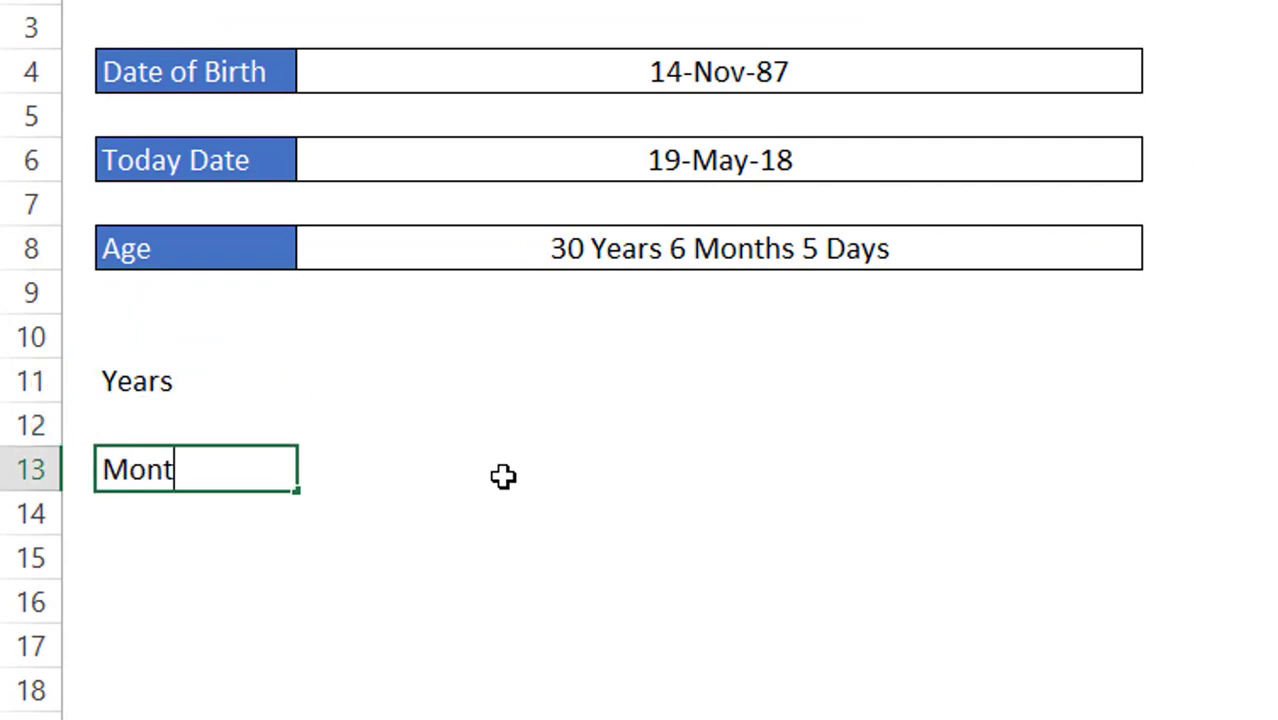
{"action": "key", "text": "Return"}
{"action": "key", "text": "Return"}
{"action": "type", "text": "Days"}
{"action": "key", "text": "Return"}
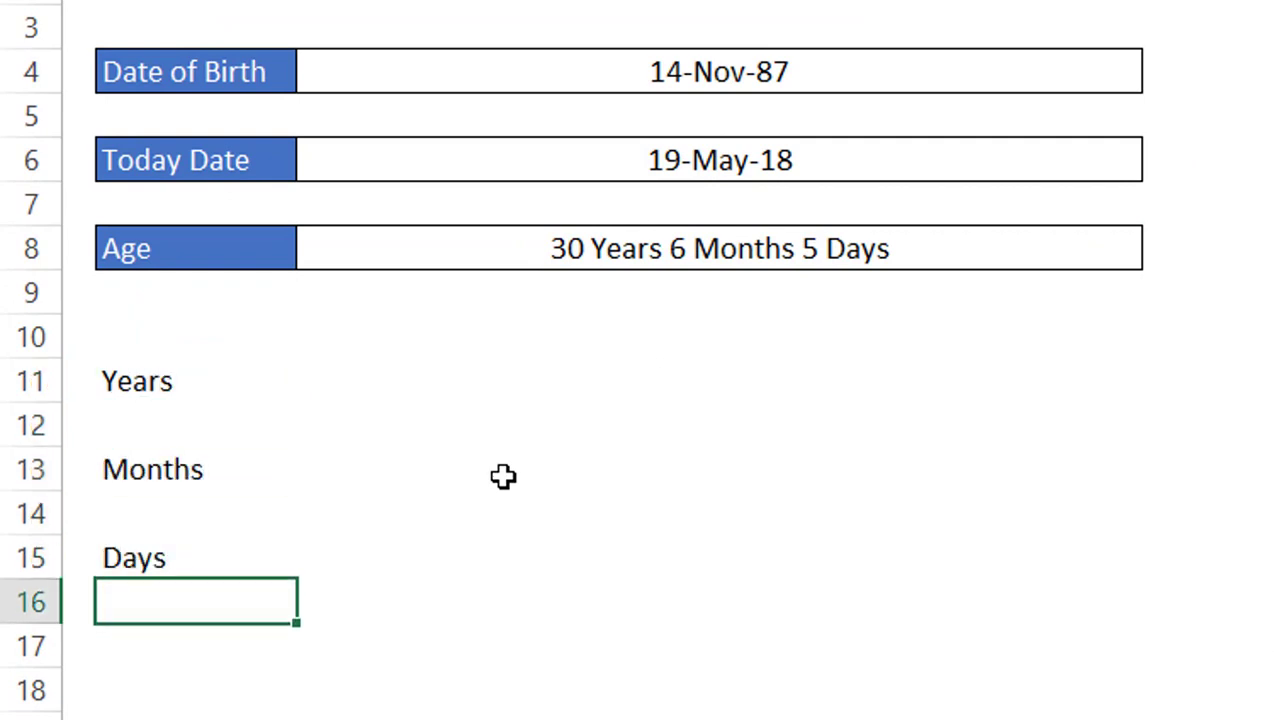
Calculate the completed years in cell C11 with the formula =datedif(C4,C6,"Y")
{"action": "key", "text": "Up"}
{"action": "key", "text": "Up"}
{"action": "key", "text": "Up"}
{"action": "key", "text": "Up"}
{"action": "key", "text": "Up"}
{"action": "key", "text": "Right"}
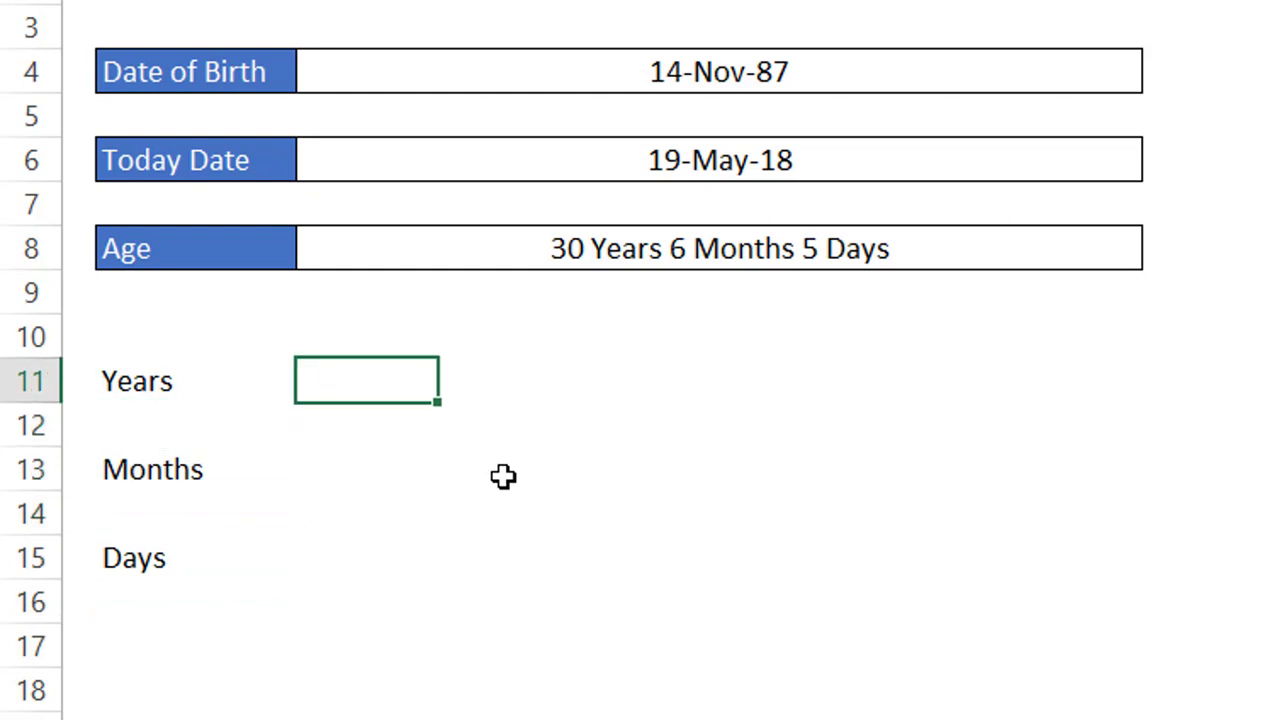
{"action": "type", "text": "=datedif"}
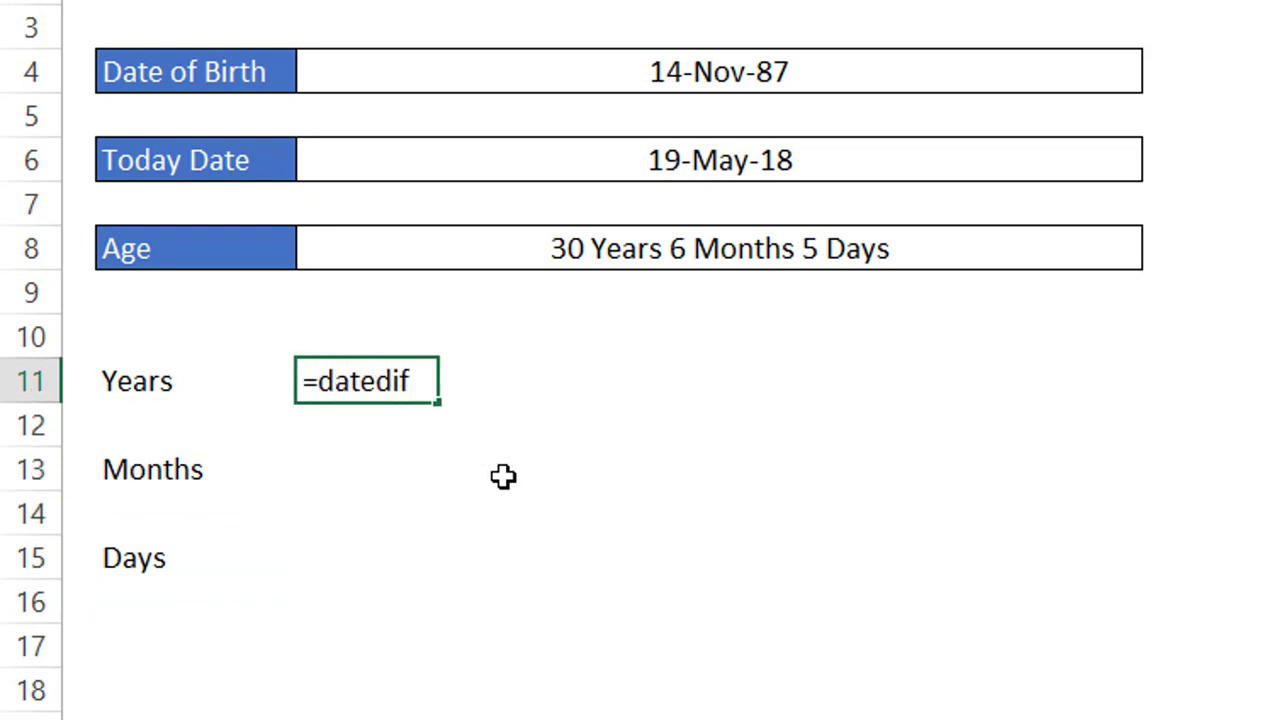
{"action": "type", "text": "("}
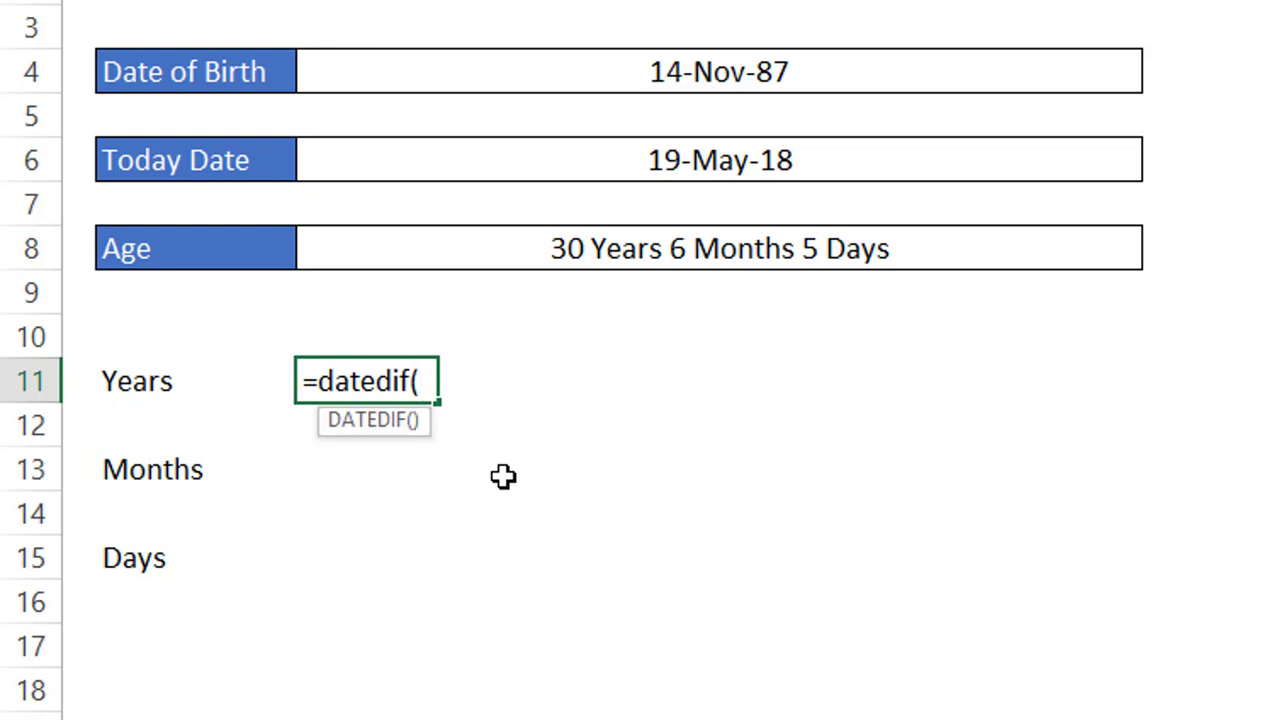
{"action": "left_click", "coordinate": [680, 72]}
{"action": "type", "text": ","}
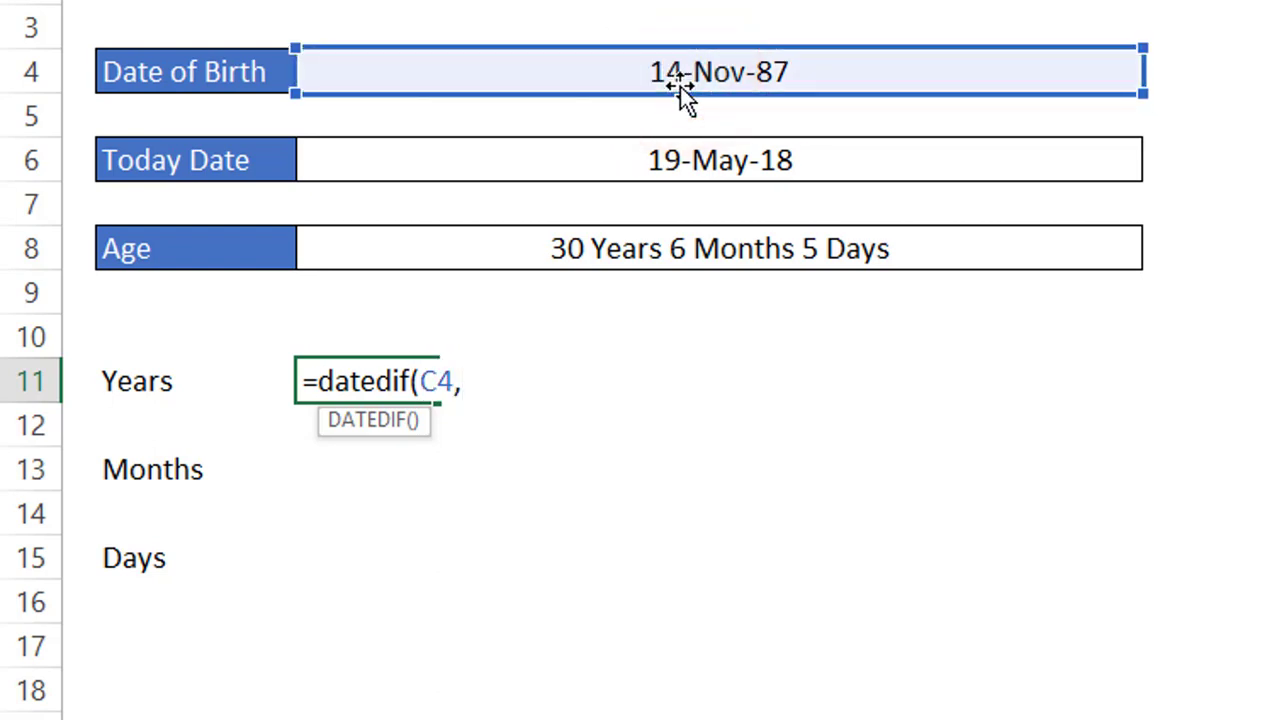
{"action": "left_click", "coordinate": [665, 165]}
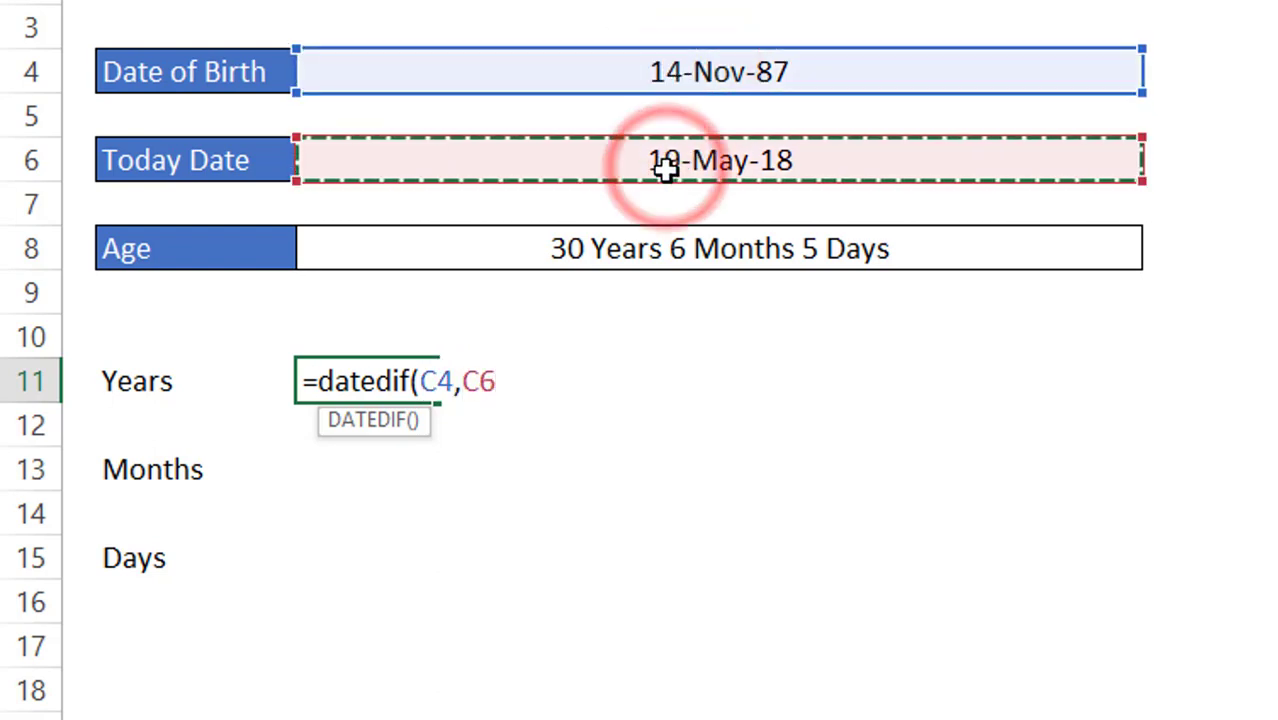
{"action": "type", "text": ","}
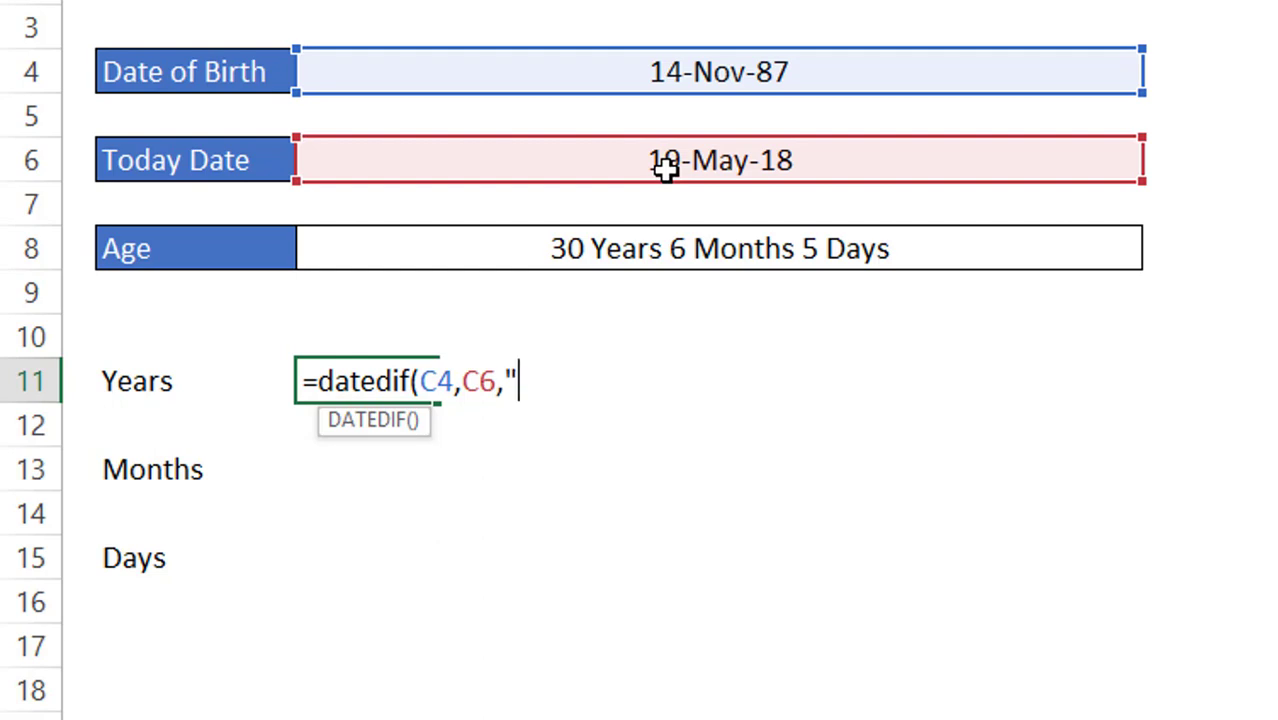
{"action": "type", "text": "\"Y\")"}
{"action": "key", "text": "Return"}
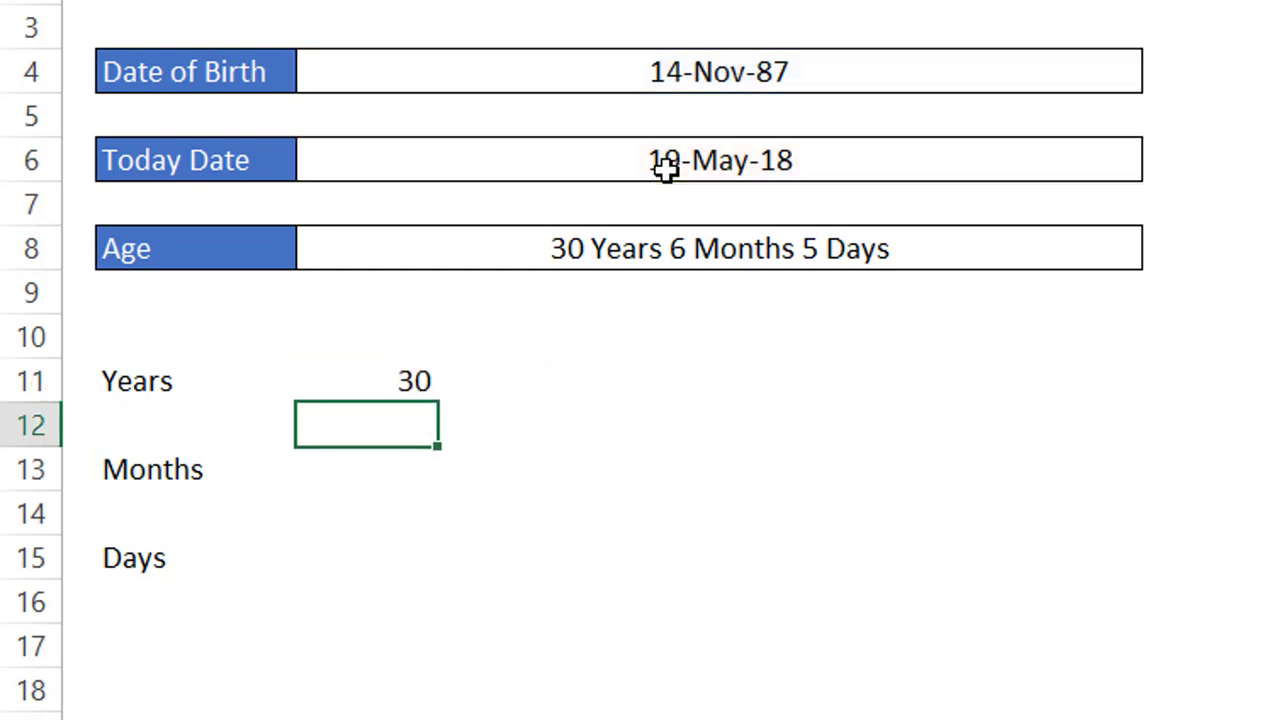
{"action": "key", "text": "Up"}
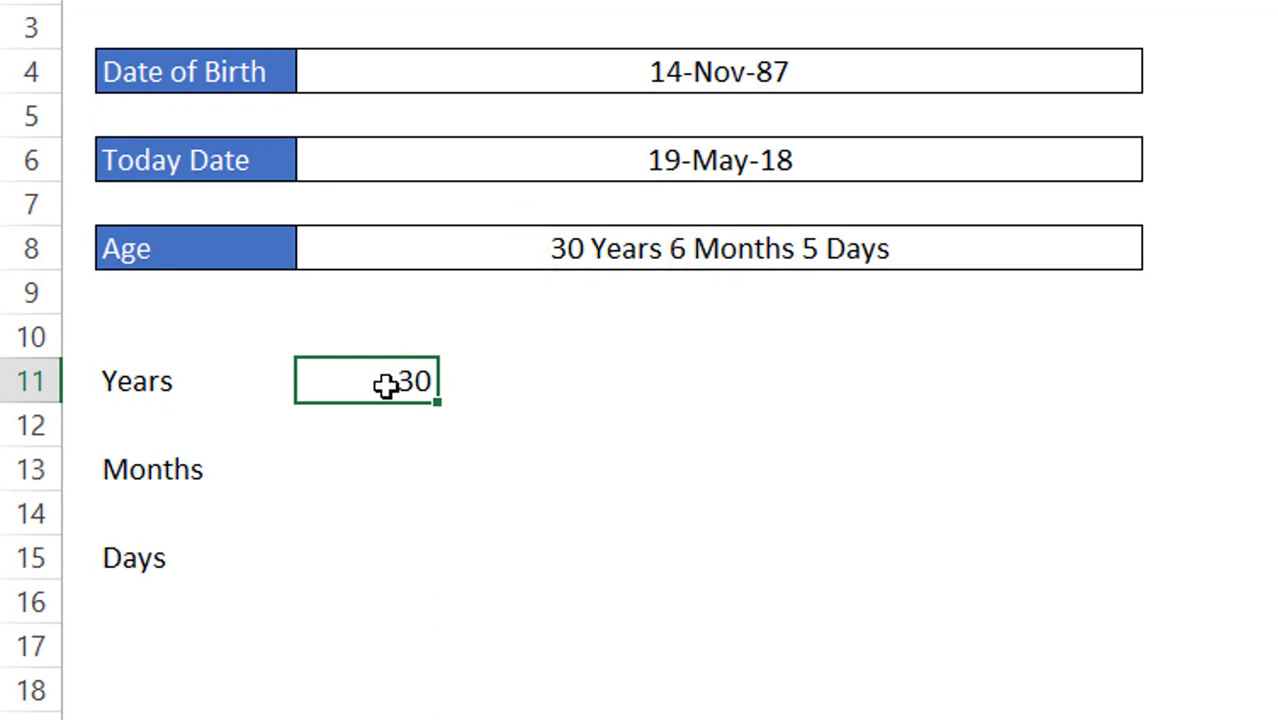
Calculate the remaining months in cell C13 with the formula =datedif(C4,C6,"ym")
{"action": "left_click", "coordinate": [364, 458]}
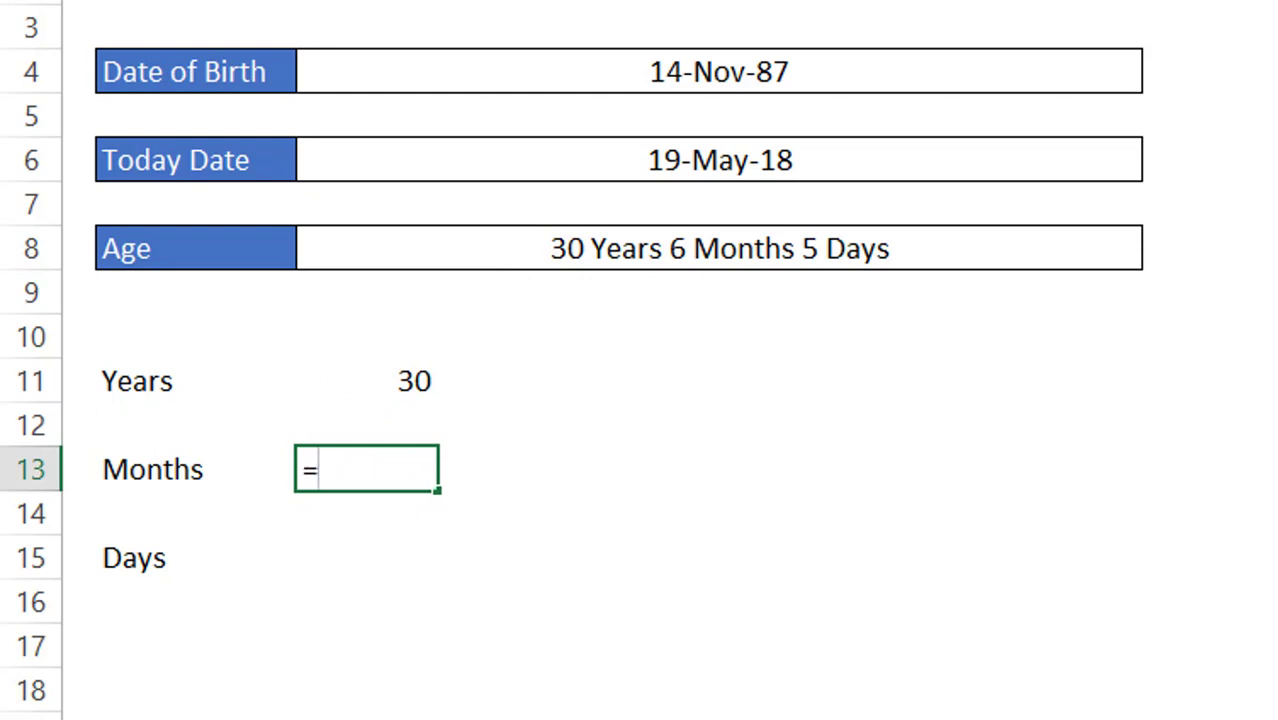
{"action": "type", "text": "=dat"}
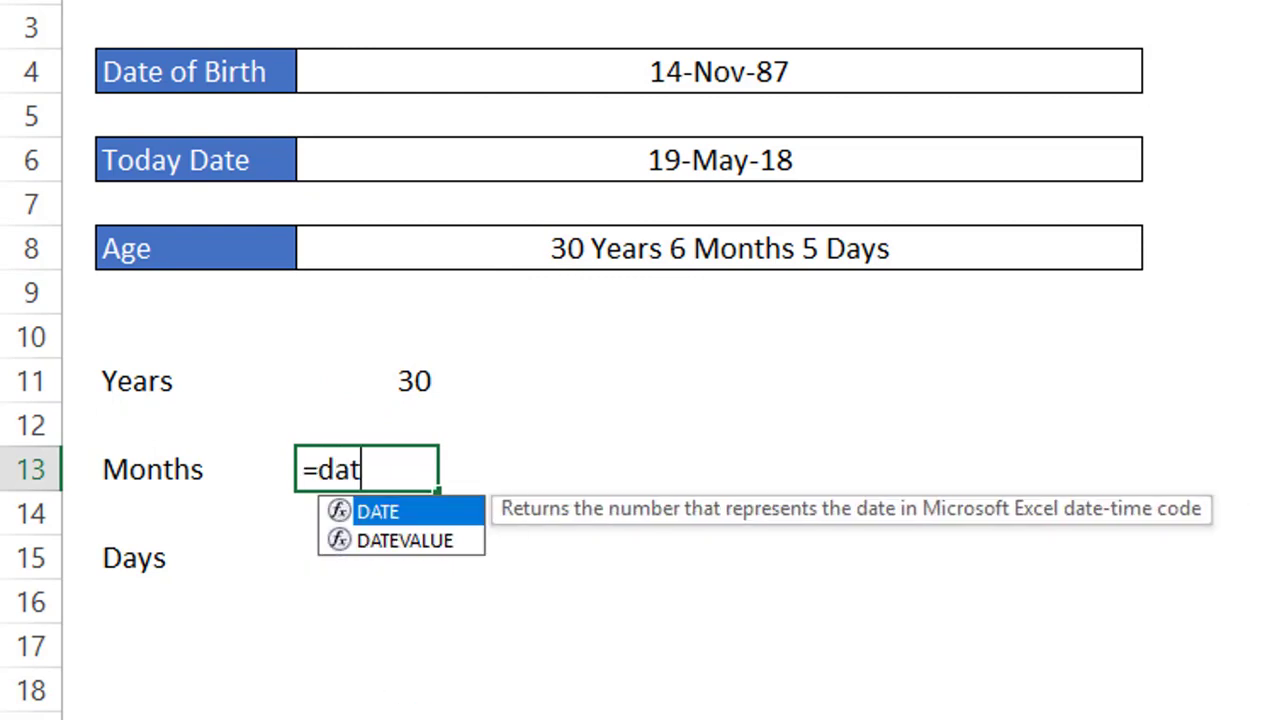
{"action": "type", "text": "edif("}
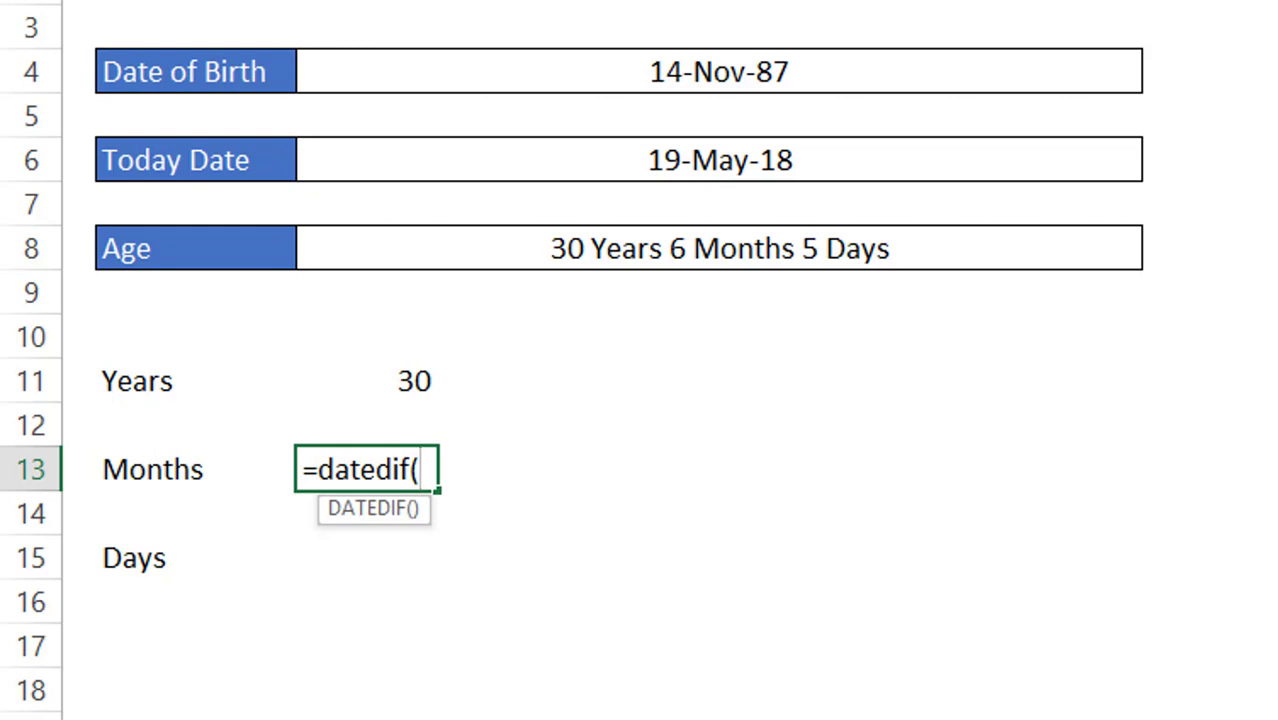
{"action": "left_click", "coordinate": [712, 83]}
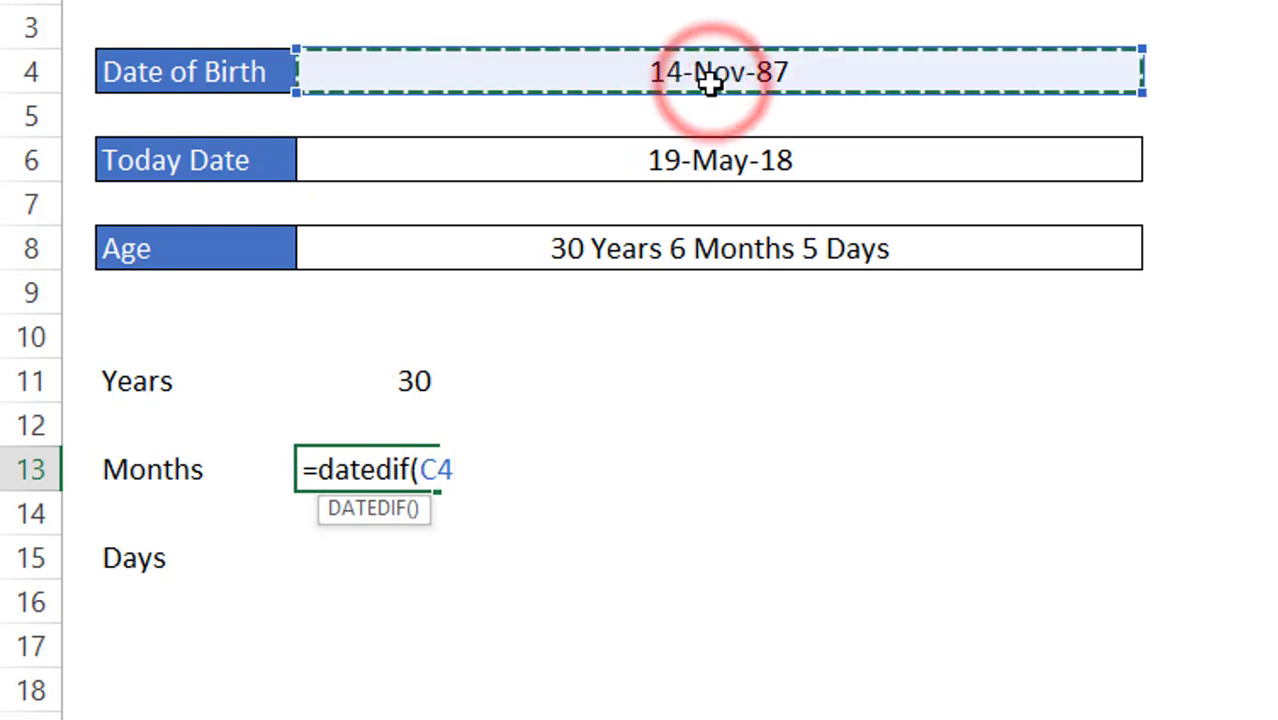
{"action": "type", "text": ","}
{"action": "left_click", "coordinate": [627, 155]}
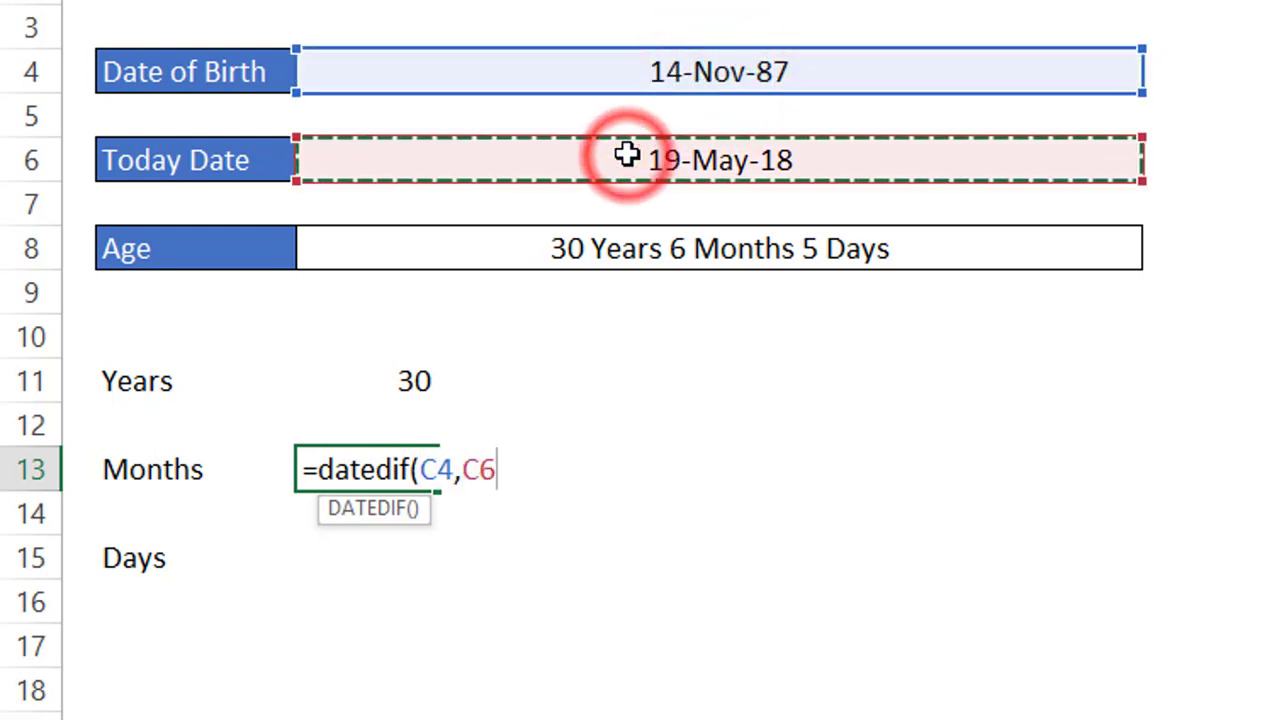
{"action": "type", "text": ","}
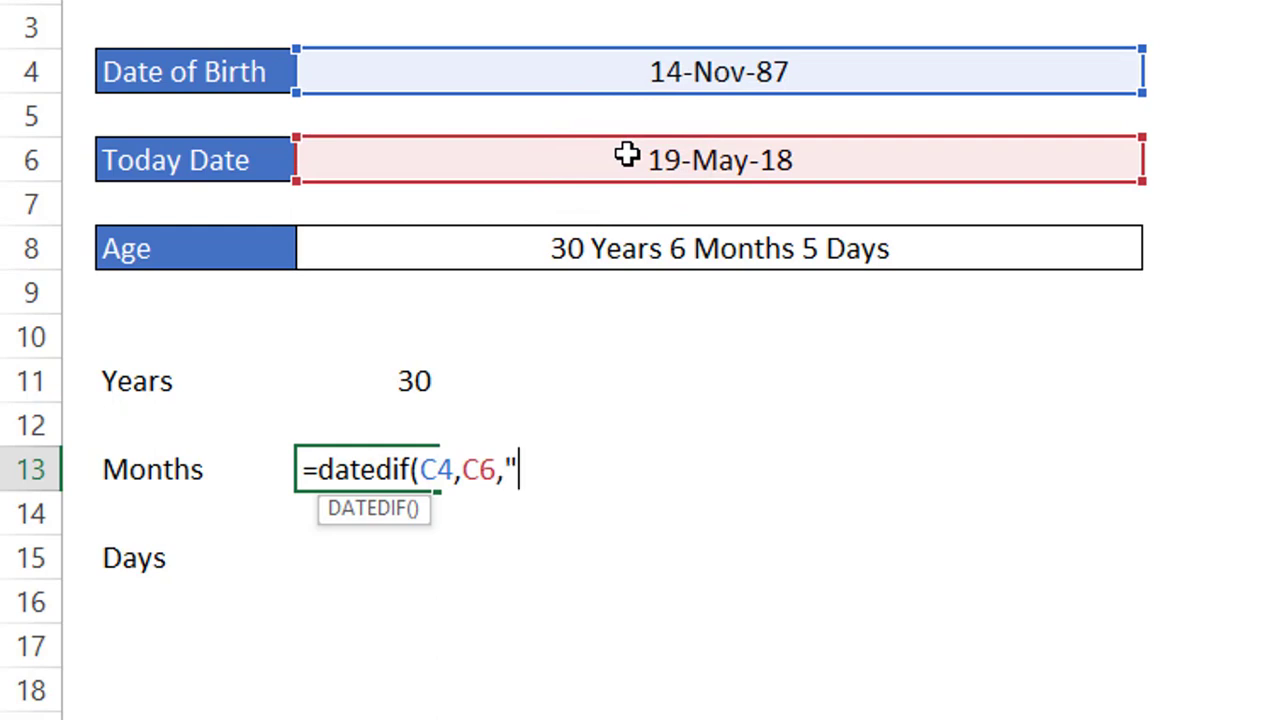
{"action": "type", "text": "\"ym"}
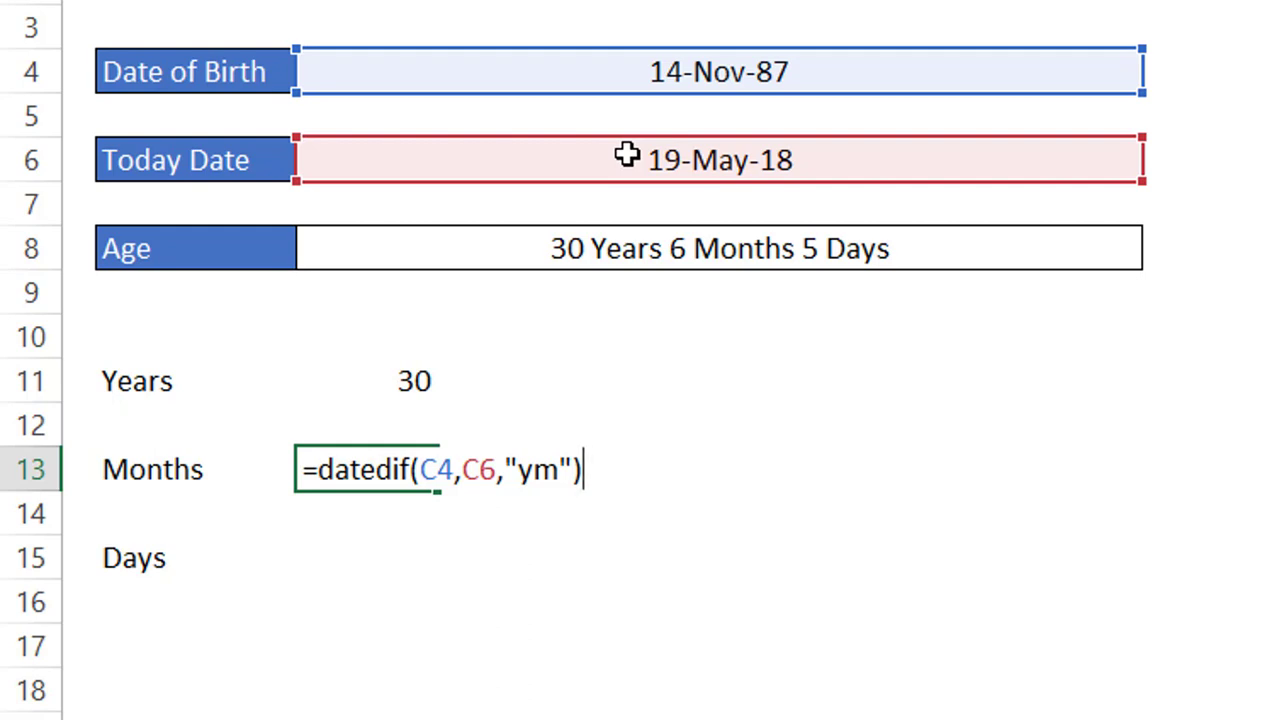
{"action": "key", "text": "Return"}
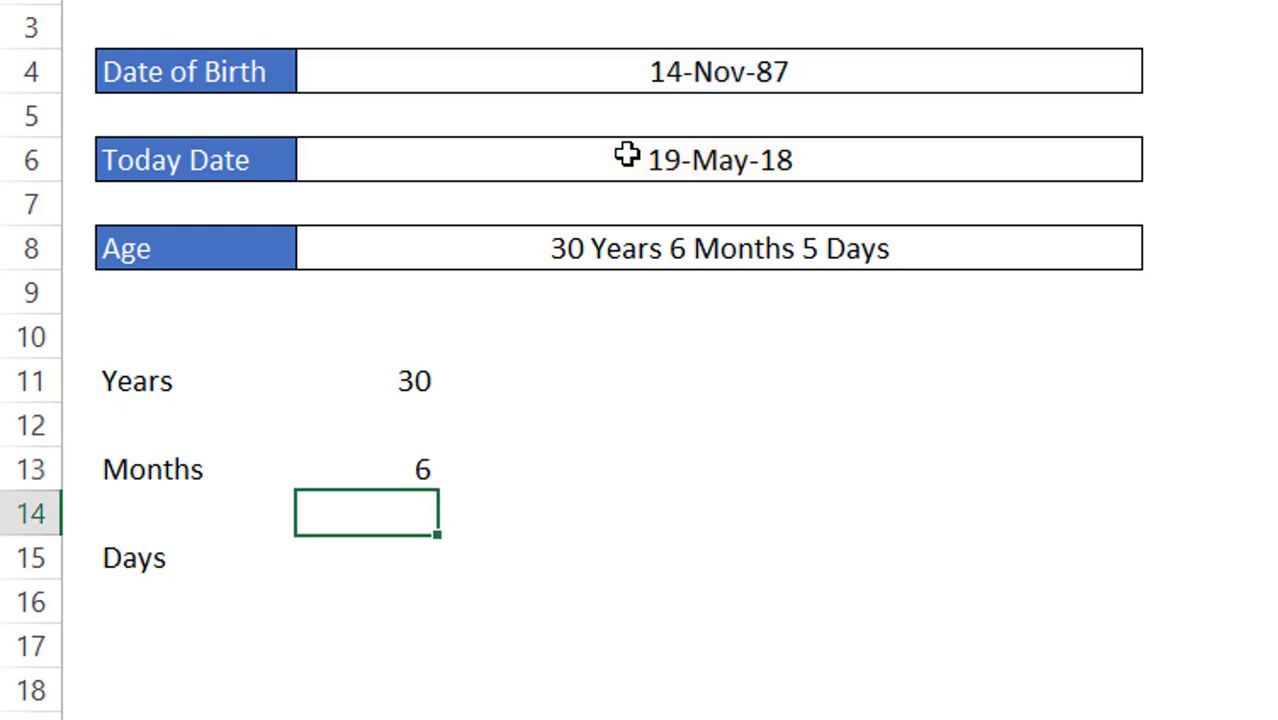
{"action": "key", "text": "Up"}
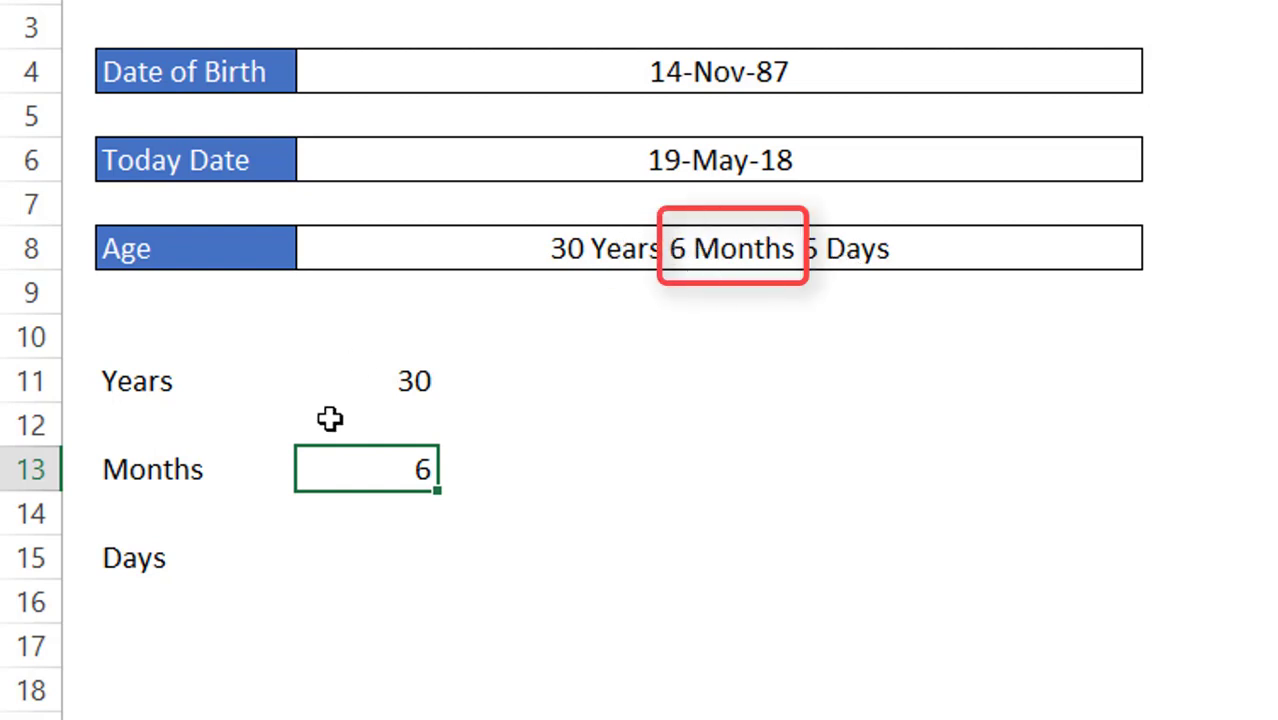
Calculate the remaining days in cell C15 with the formula =datedif(C4,C6, "md")
{"action": "left_click", "coordinate": [359, 545]}
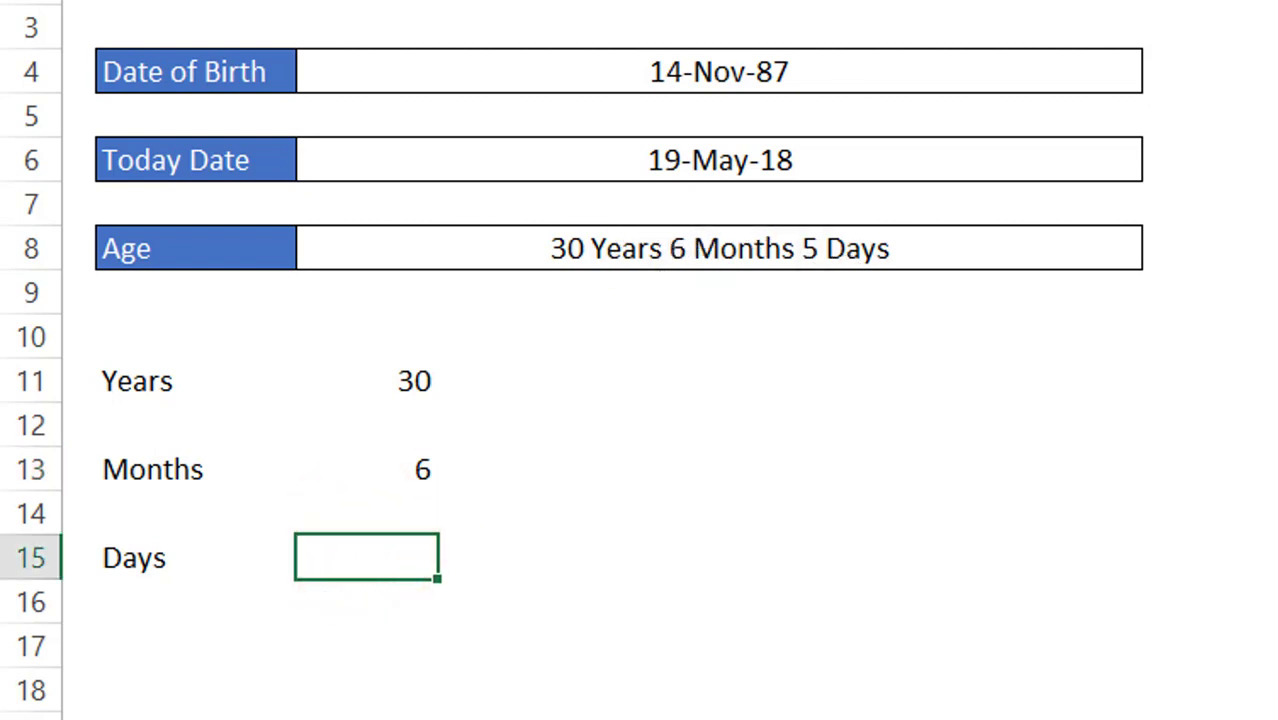
{"action": "type", "text": "=dat"}
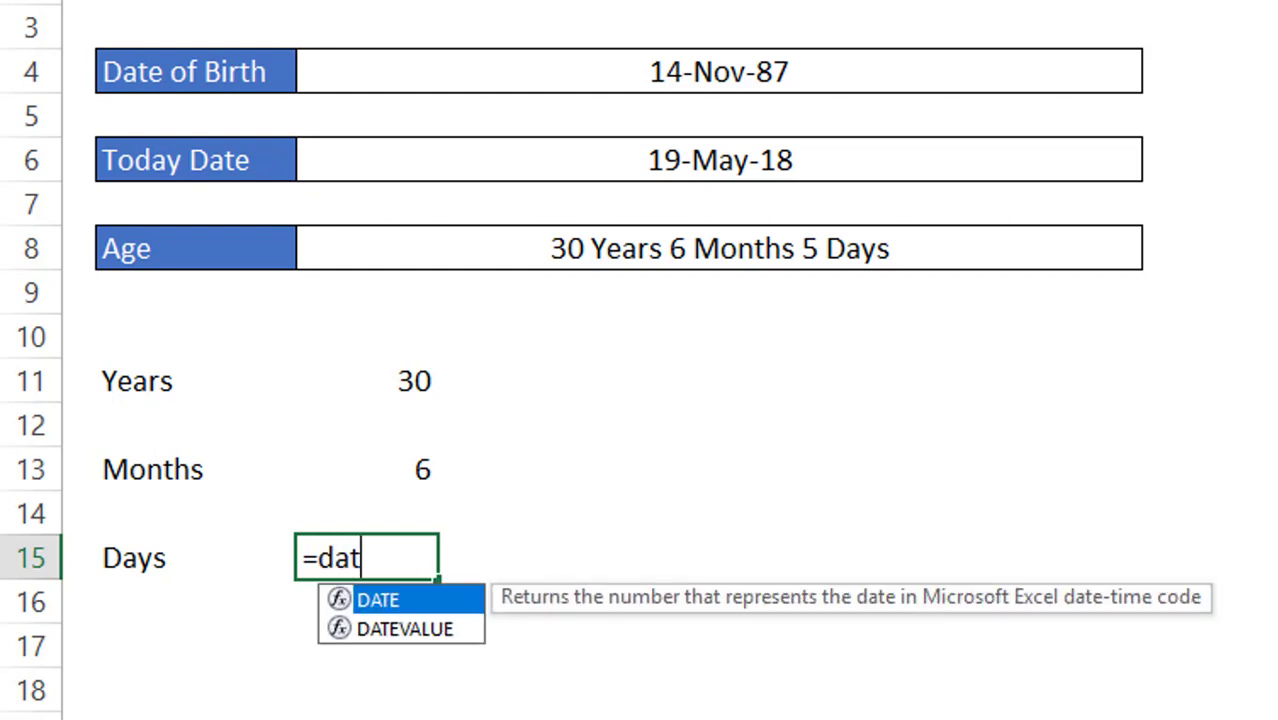
{"action": "type", "text": "edif("}
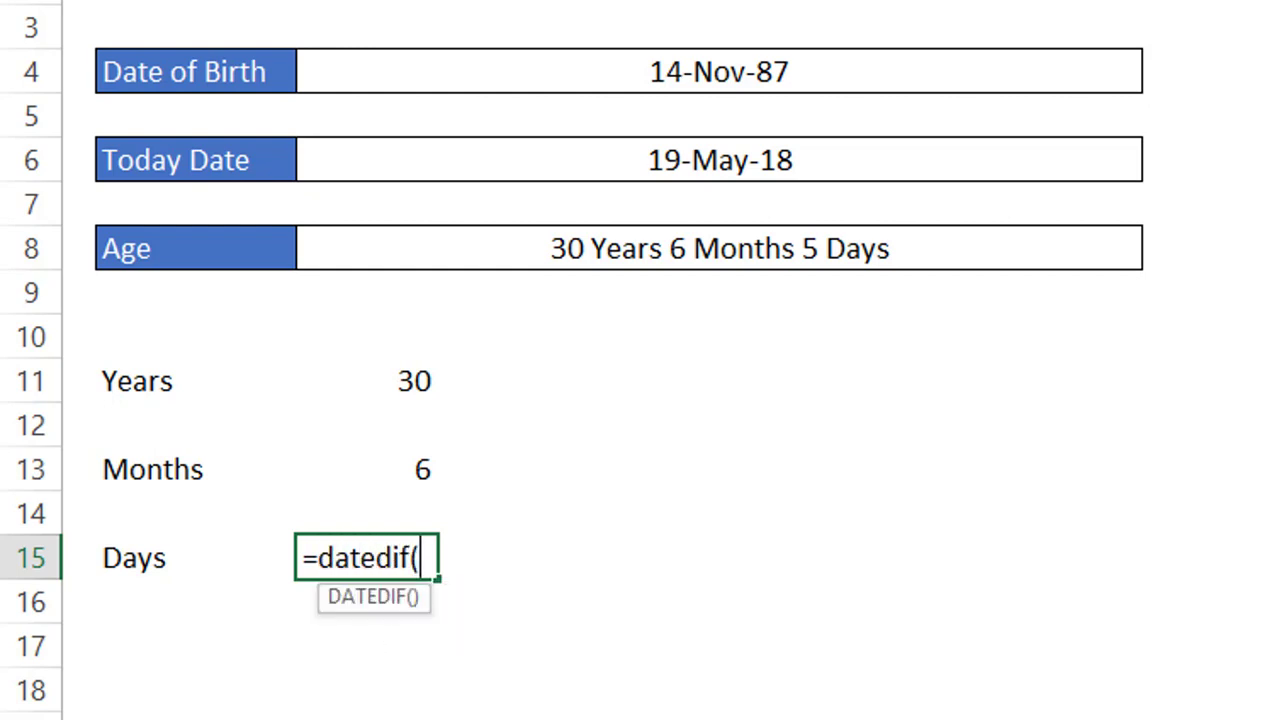
{"action": "left_click", "coordinate": [887, 62]}
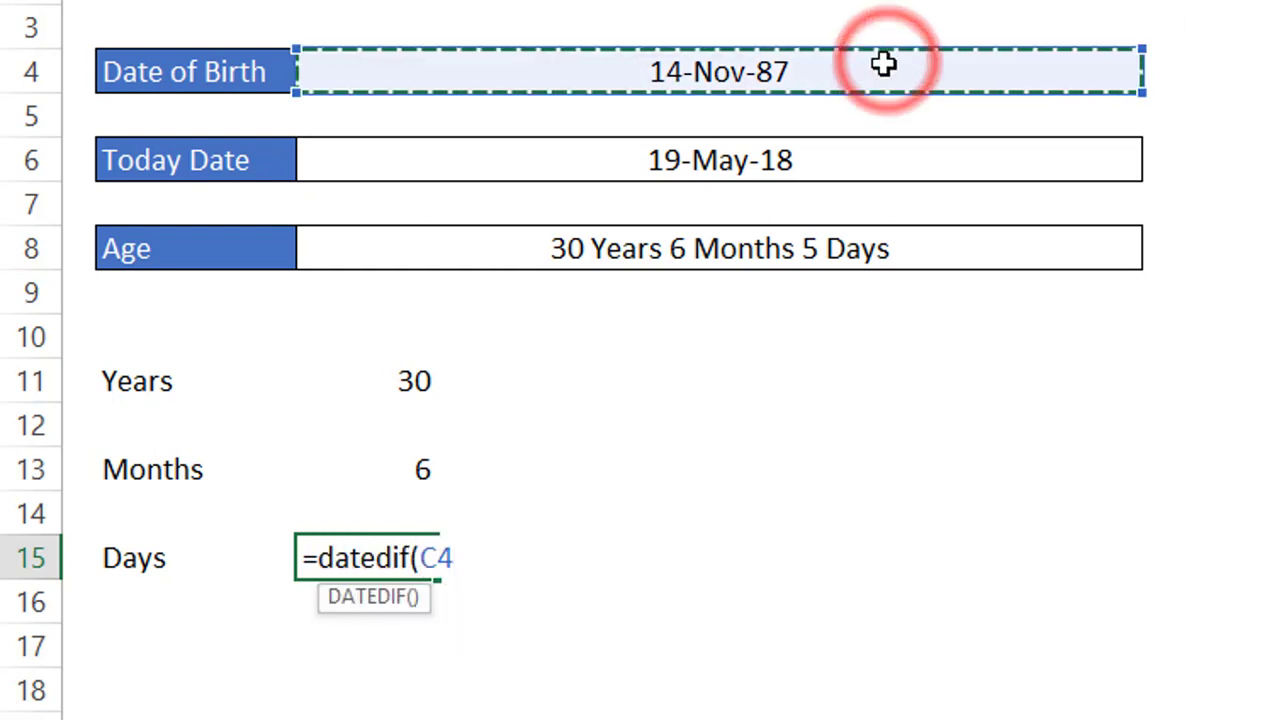
{"action": "type", "text": ","}
{"action": "left_click", "coordinate": [778, 157]}
{"action": "type", "text": ", "}
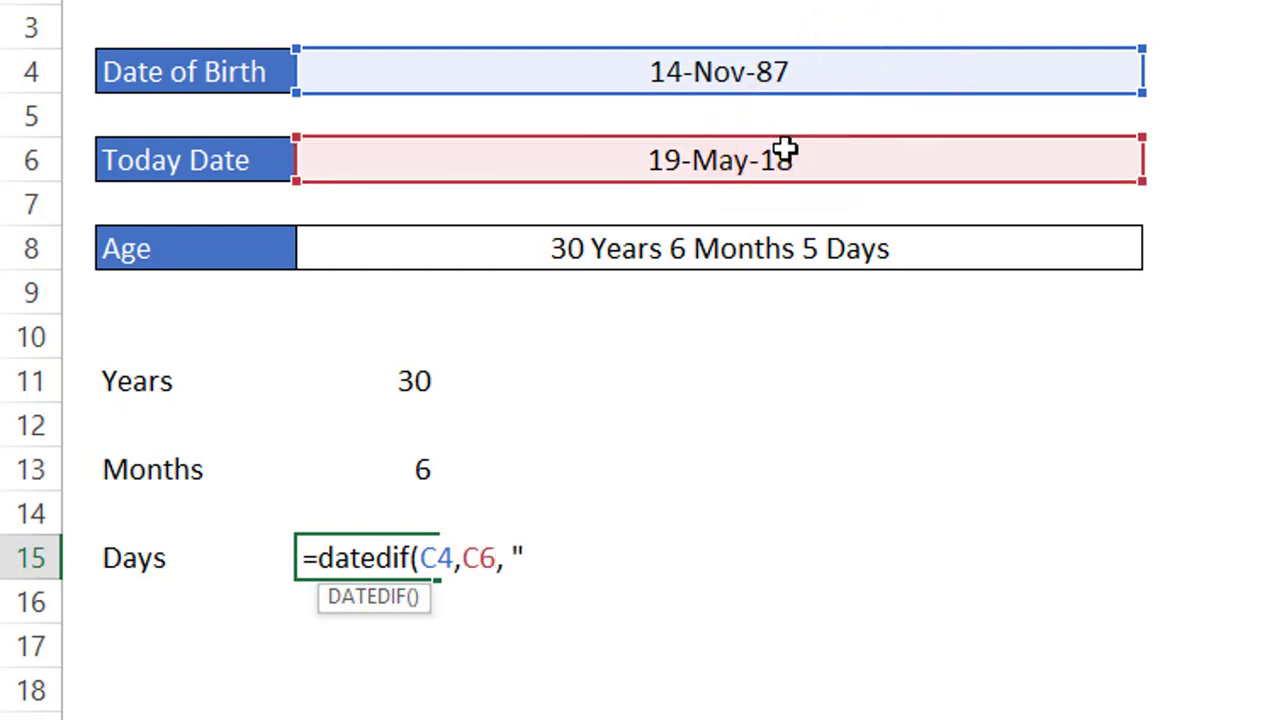
{"action": "type", "text": "\"md"}
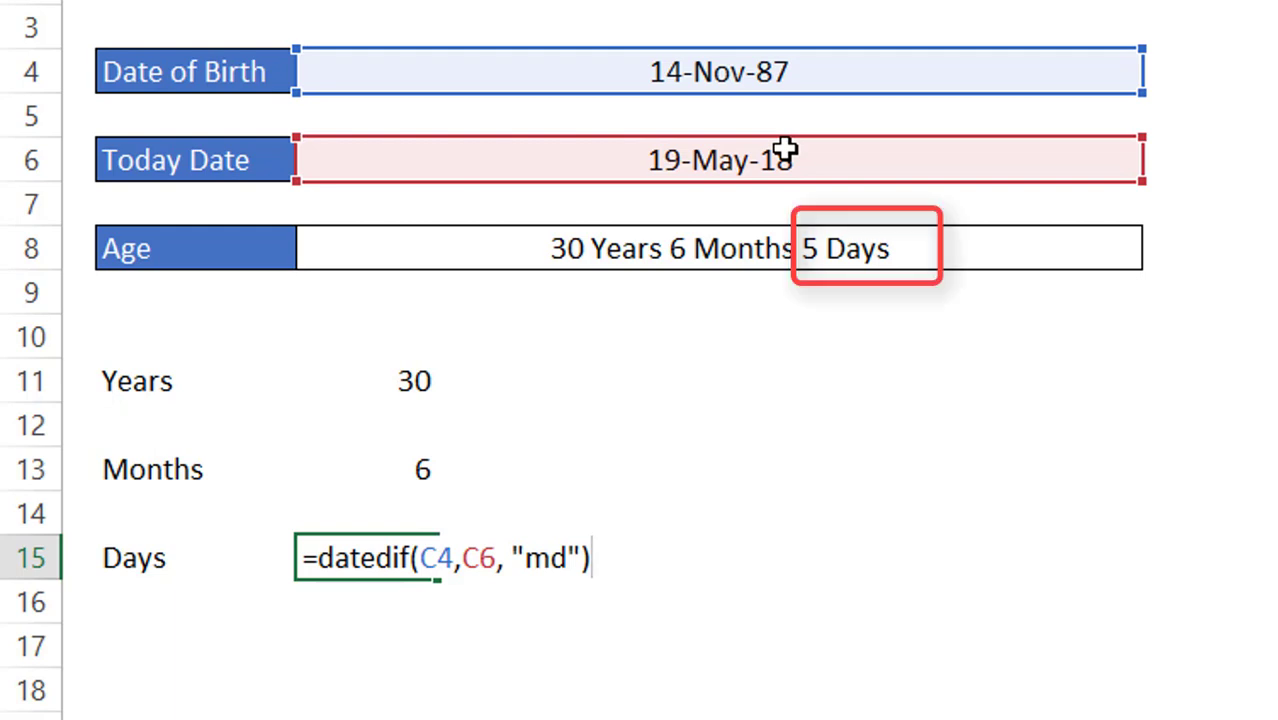
{"action": "key", "text": "Return"}
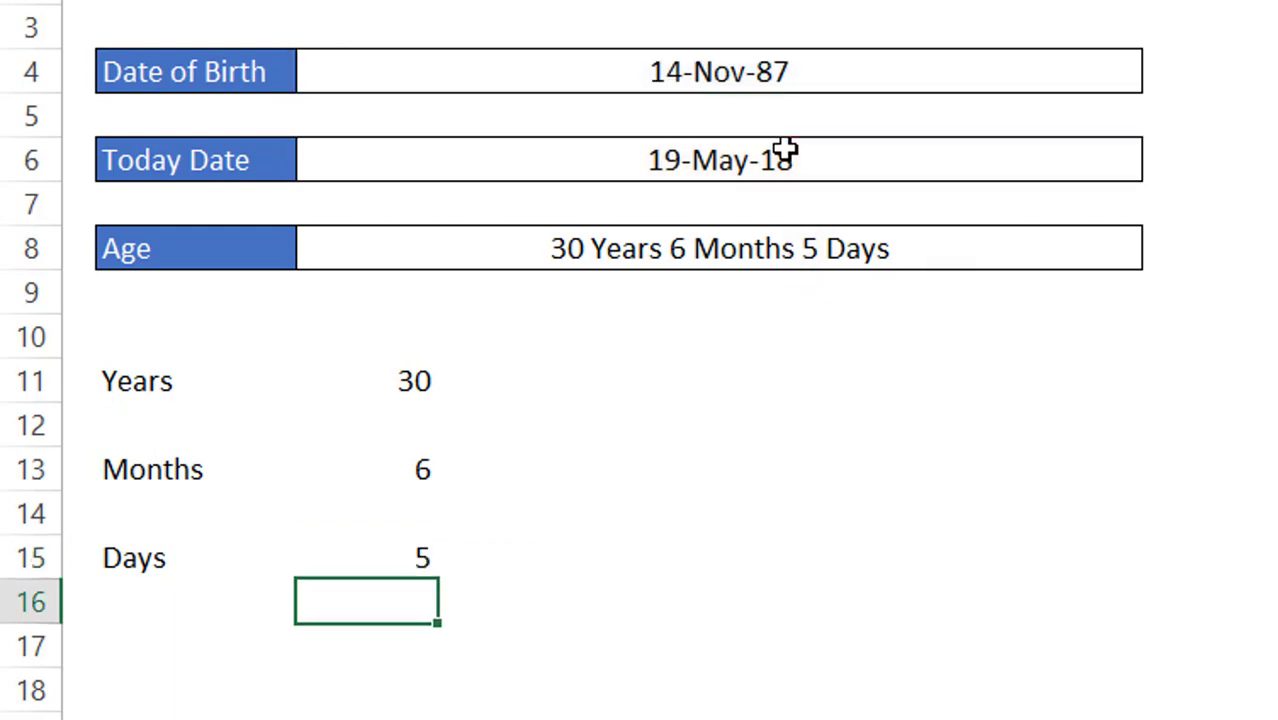
{"action": "key", "text": "Up"}
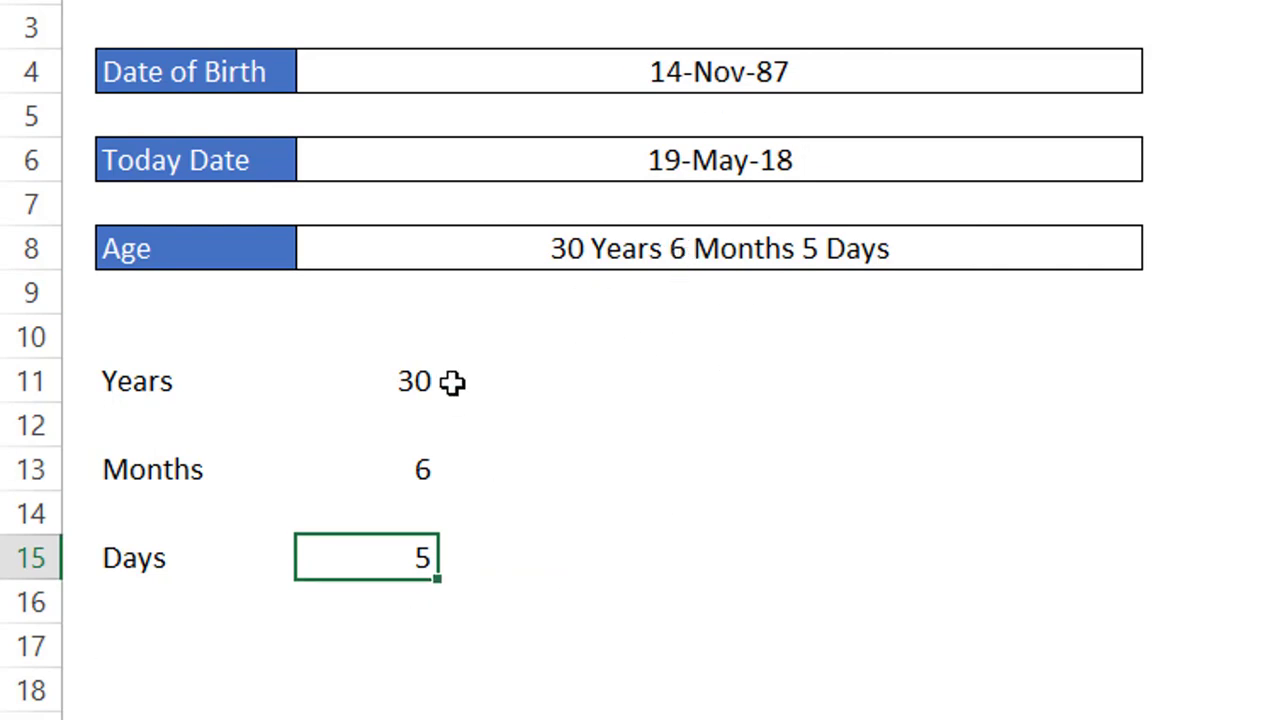
Compare the separate years, months and days results with the combined age, and clear the formula from cell C8
{"action": "left_click", "coordinate": [479, 351]}
{"action": "left_click_drag", "start_coordinate": [410, 380], "coordinate": [410, 558]}
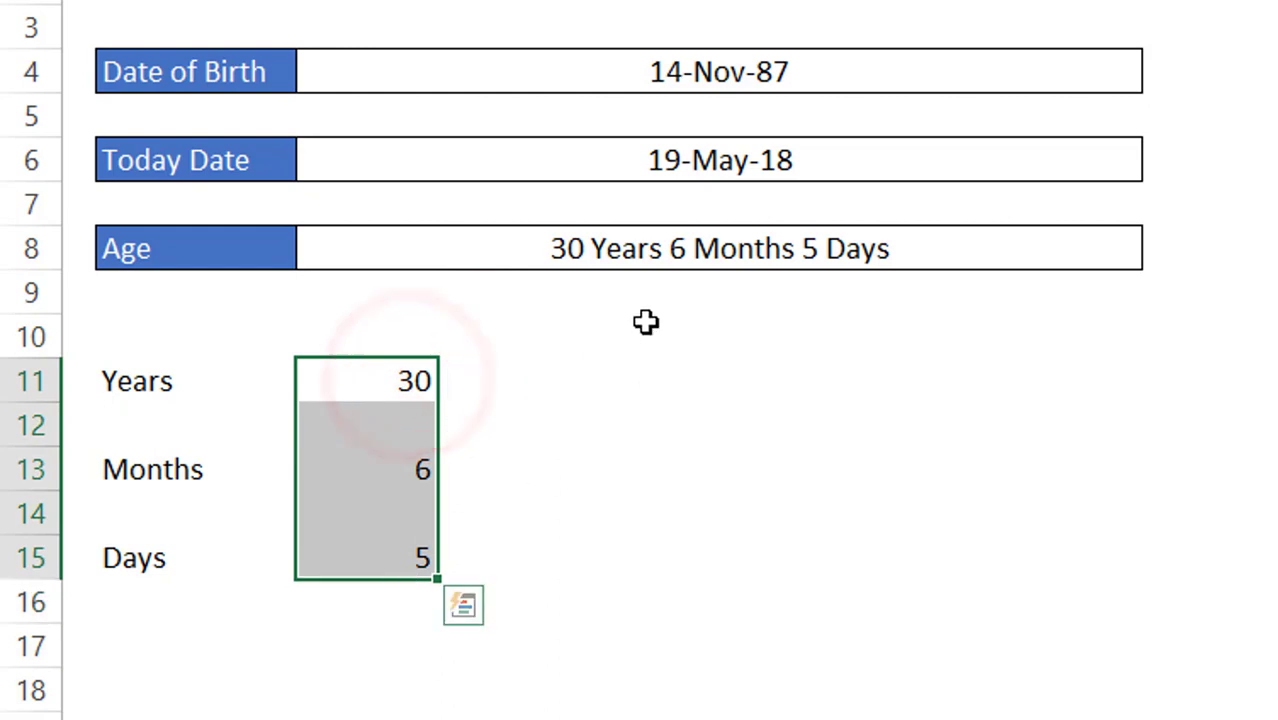
{"action": "left_click", "coordinate": [608, 250]}
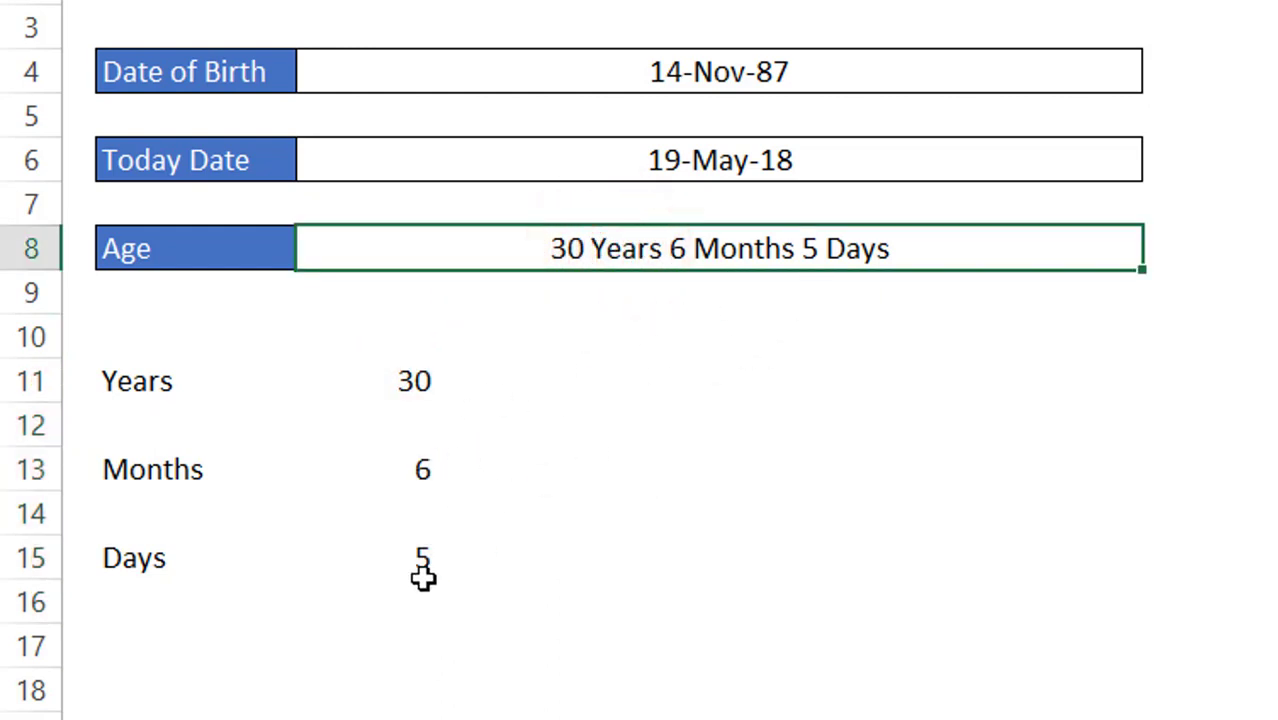
{"action": "left_click_drag", "start_coordinate": [148, 380], "coordinate": [404, 584]}
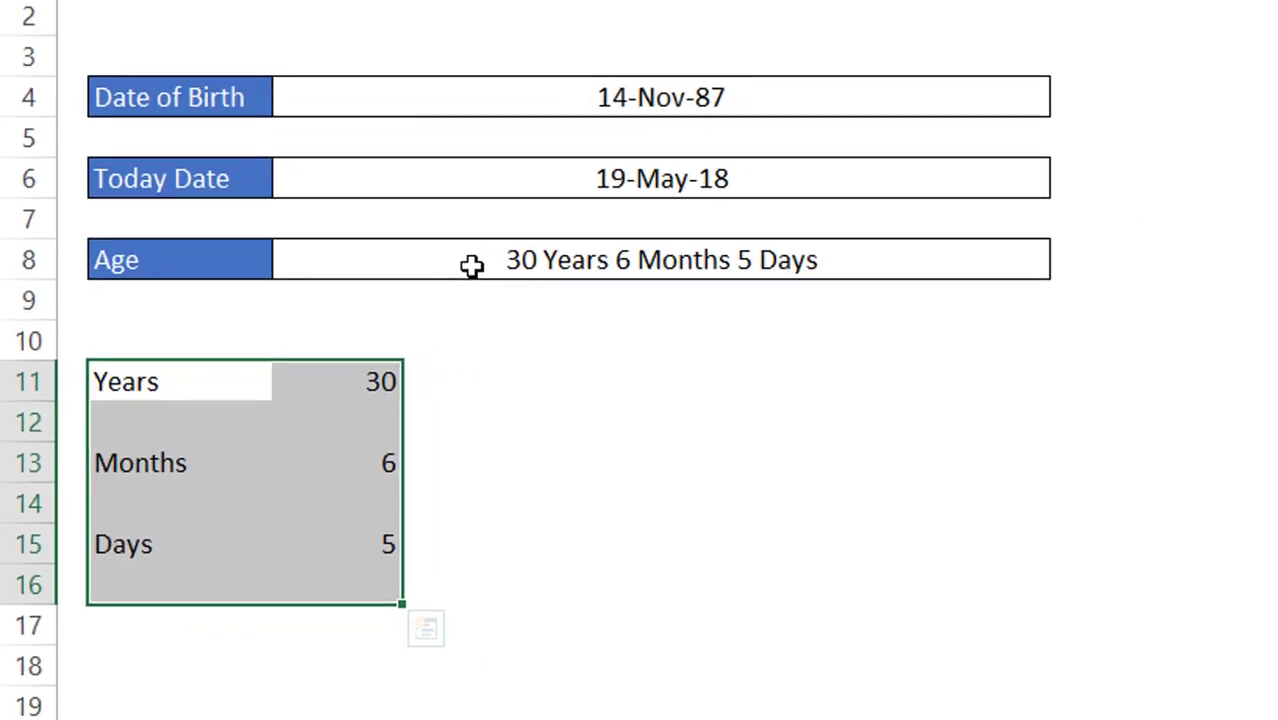
{"action": "left_click", "coordinate": [510, 248]}
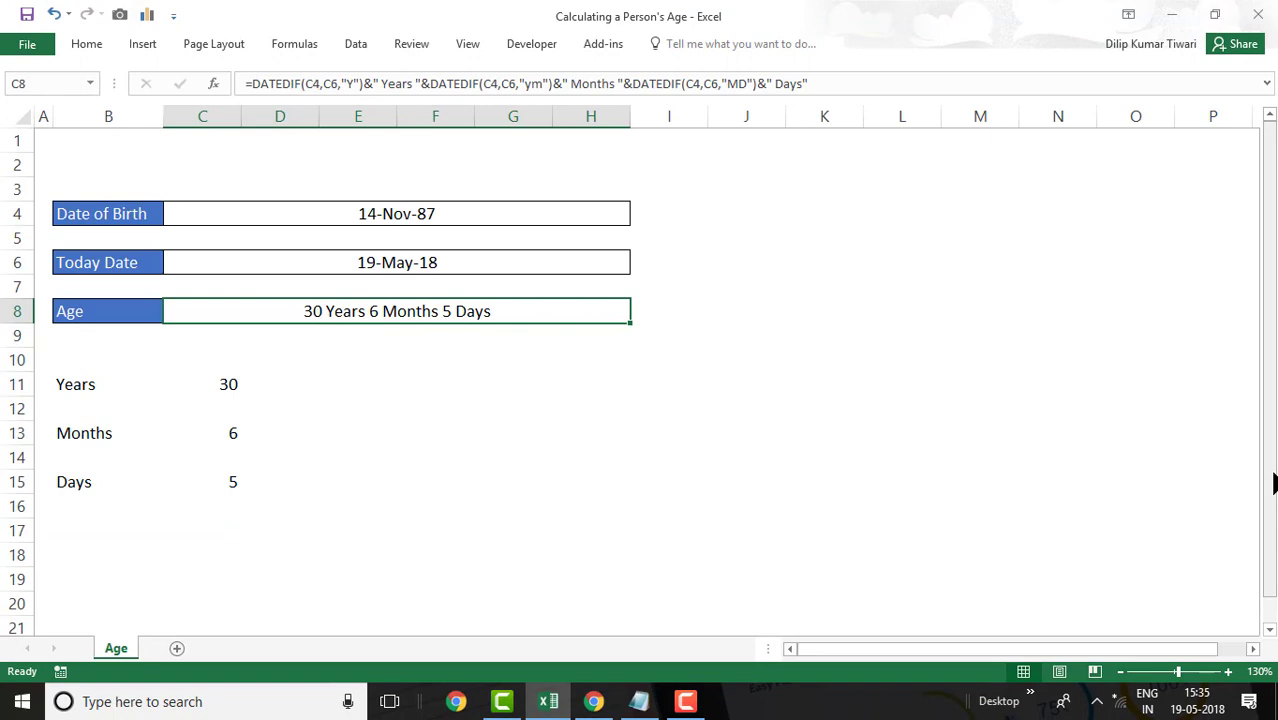
{"action": "key", "text": "Delete"}
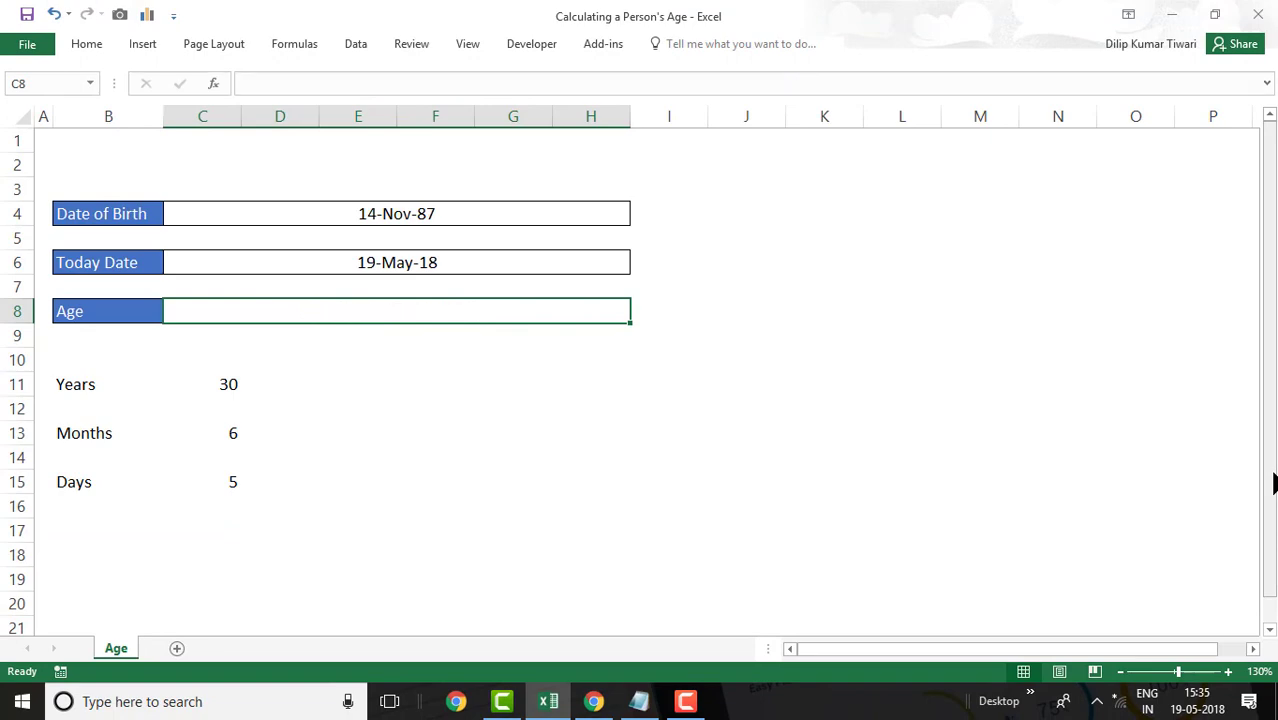
Start the Age formula in cell C8 with the completed years: =datedif(C4,C6, "y")
{"action": "type", "text": "="}
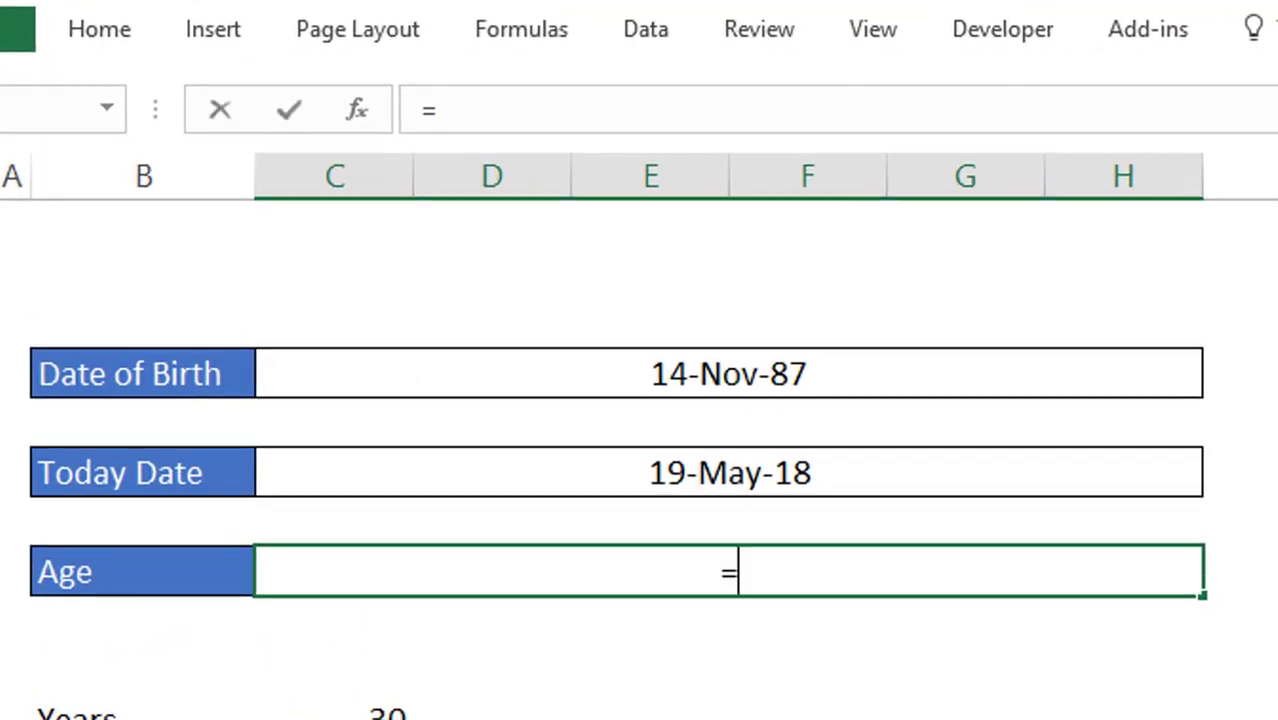
{"action": "type", "text": "datedif("}
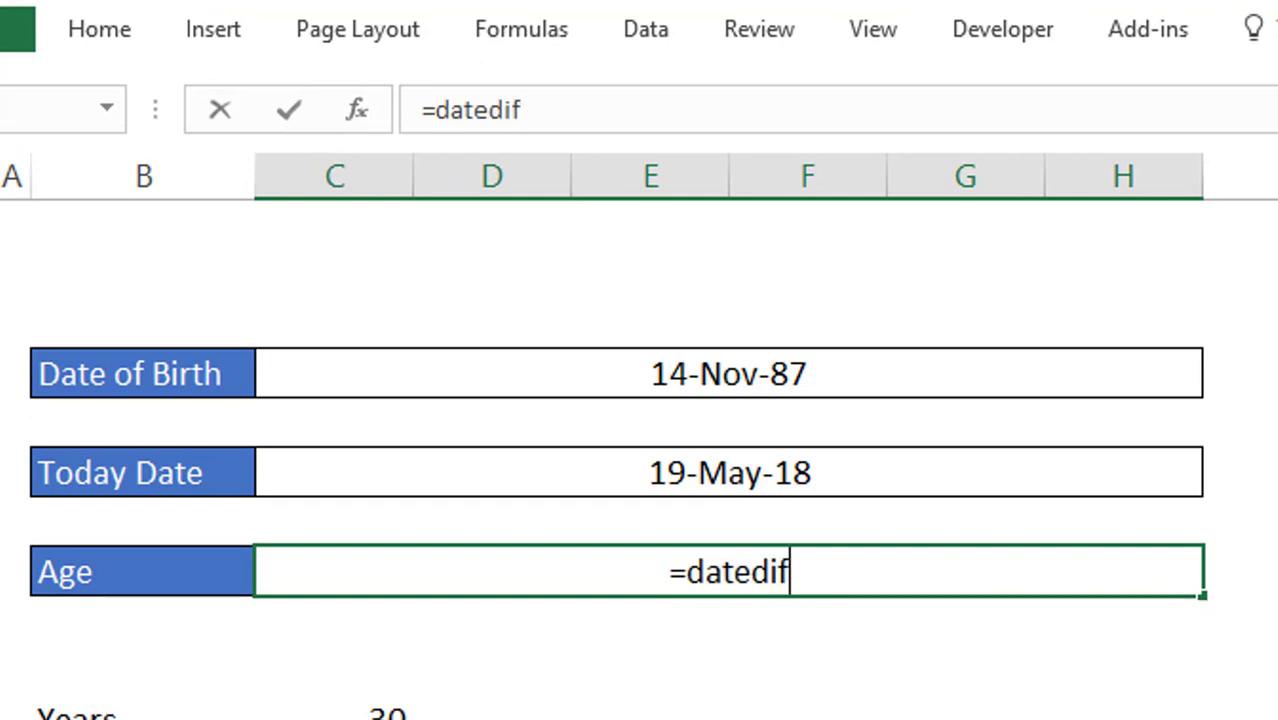
{"action": "left_click", "coordinate": [842, 340]}
{"action": "left_click", "coordinate": [832, 376]}
{"action": "type", "text": ","}
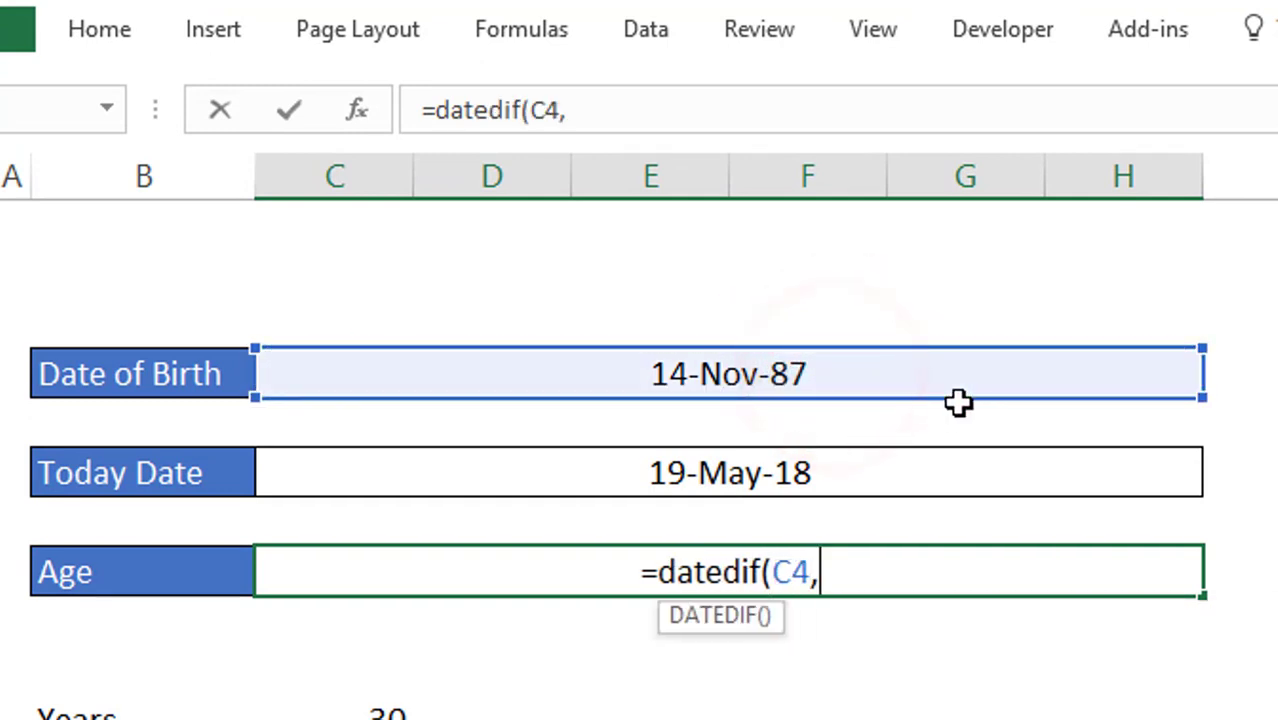
{"action": "left_click", "coordinate": [857, 485]}
{"action": "type", "text": ", \""}
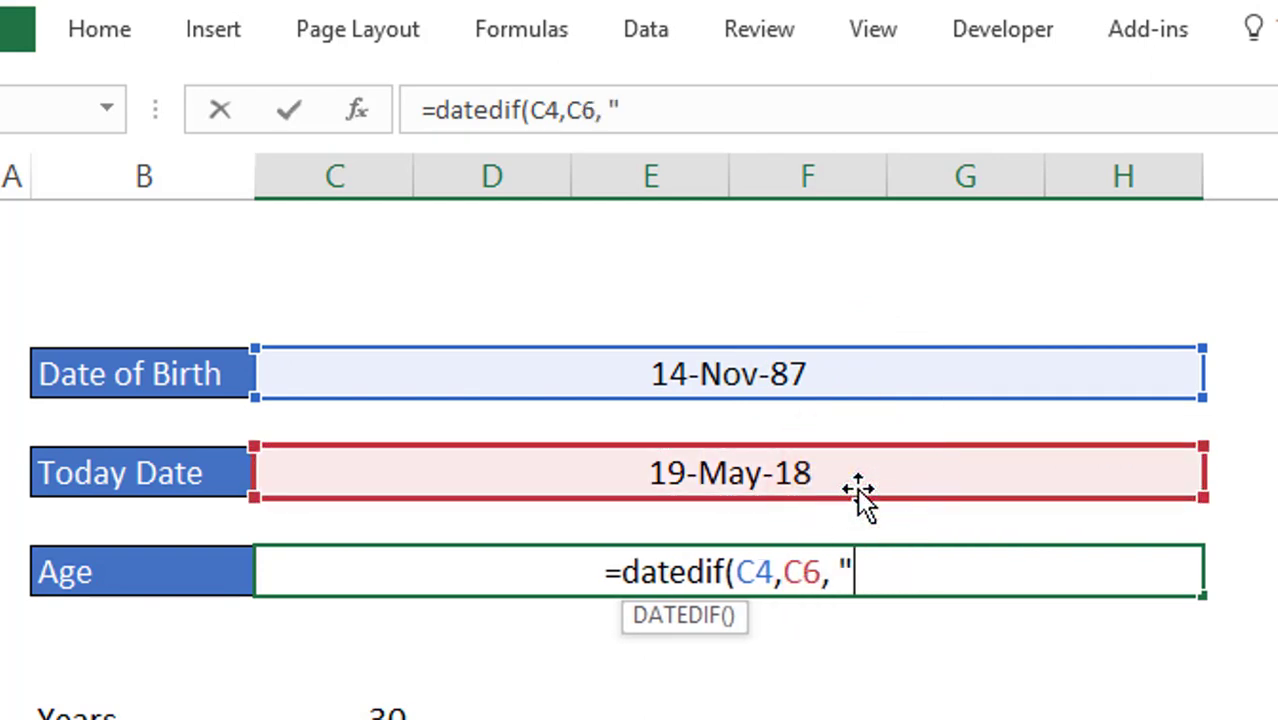
{"action": "type", "text": "y\""}
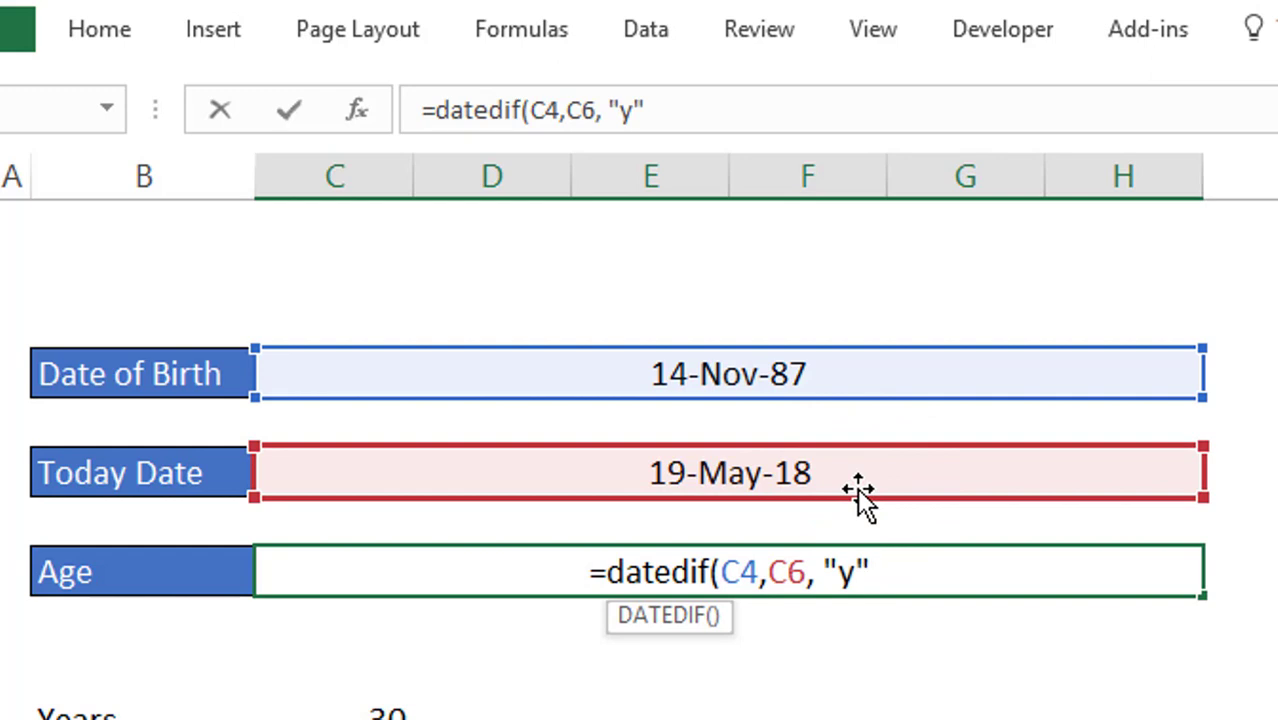
{"action": "type", "text": ")"}
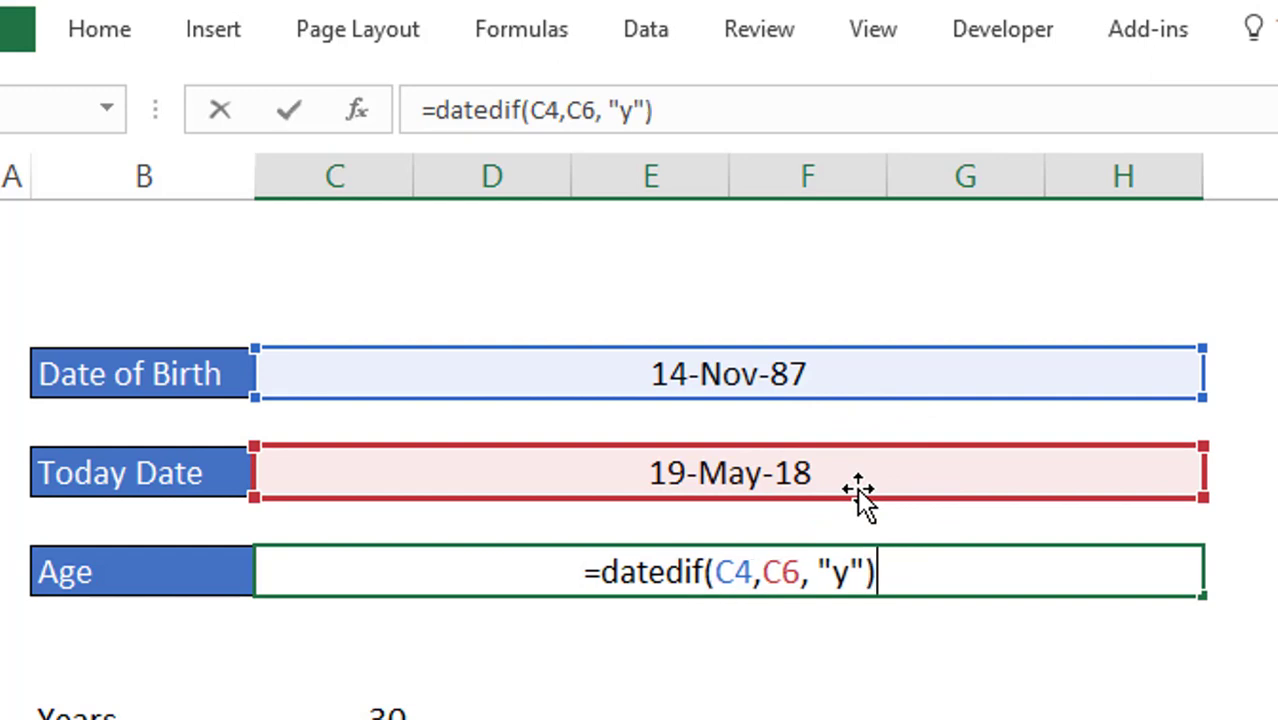
Extend the C8 formula after the years part with the text label & " Years "
{"action": "type", "text": " & "}
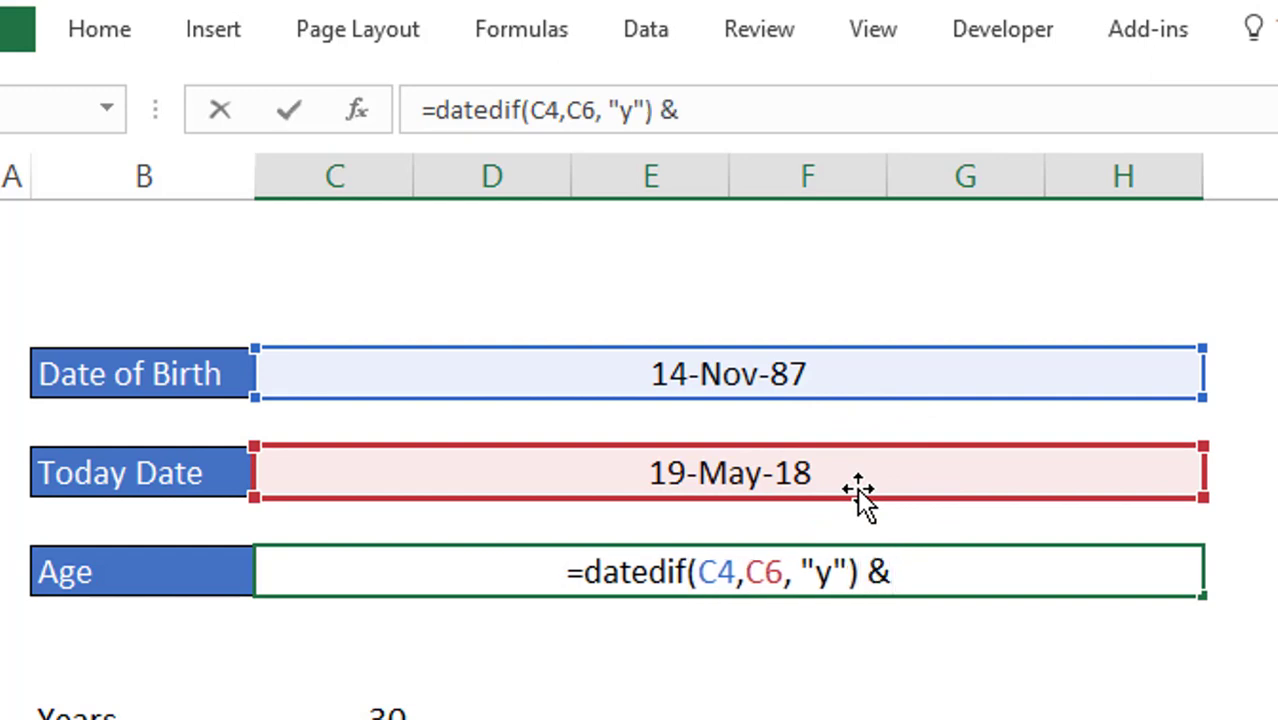
{"action": "type", "text": "\" yea"}
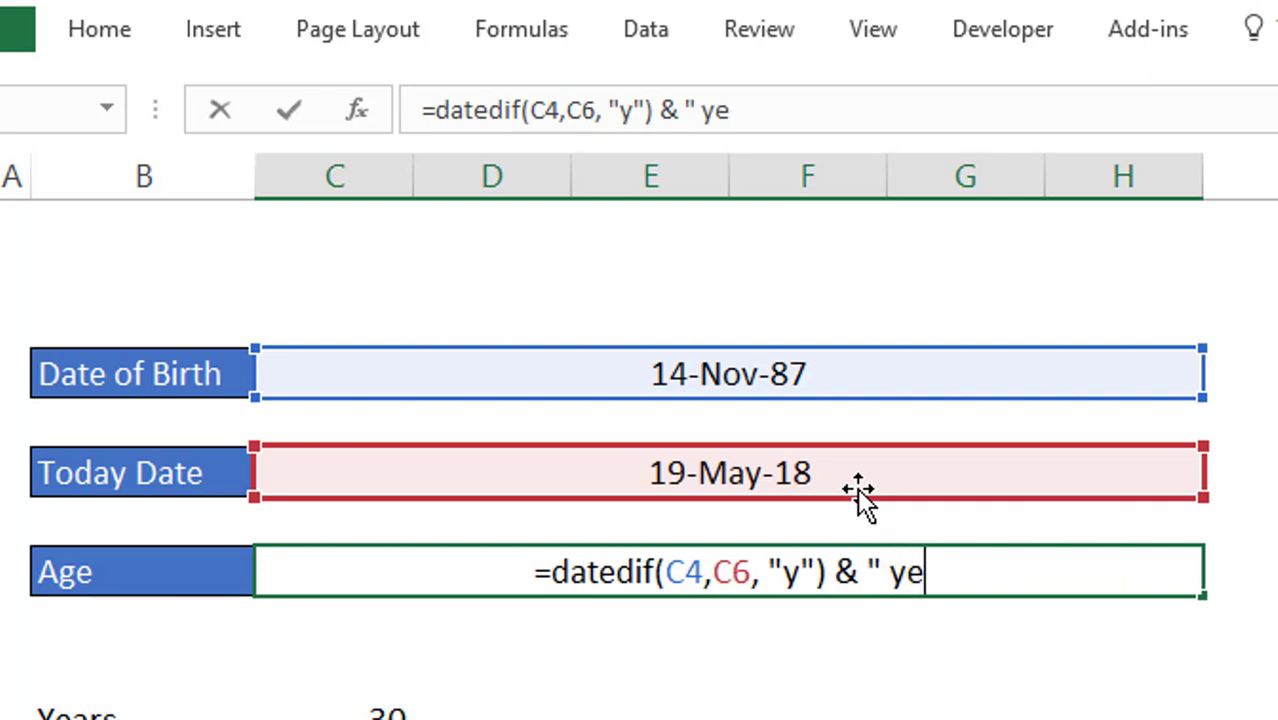
{"action": "key", "text": "BackSpace"}
{"action": "key", "text": "BackSpace"}
{"action": "key", "text": "BackSpace"}
{"action": "type", "text": "Yea"}
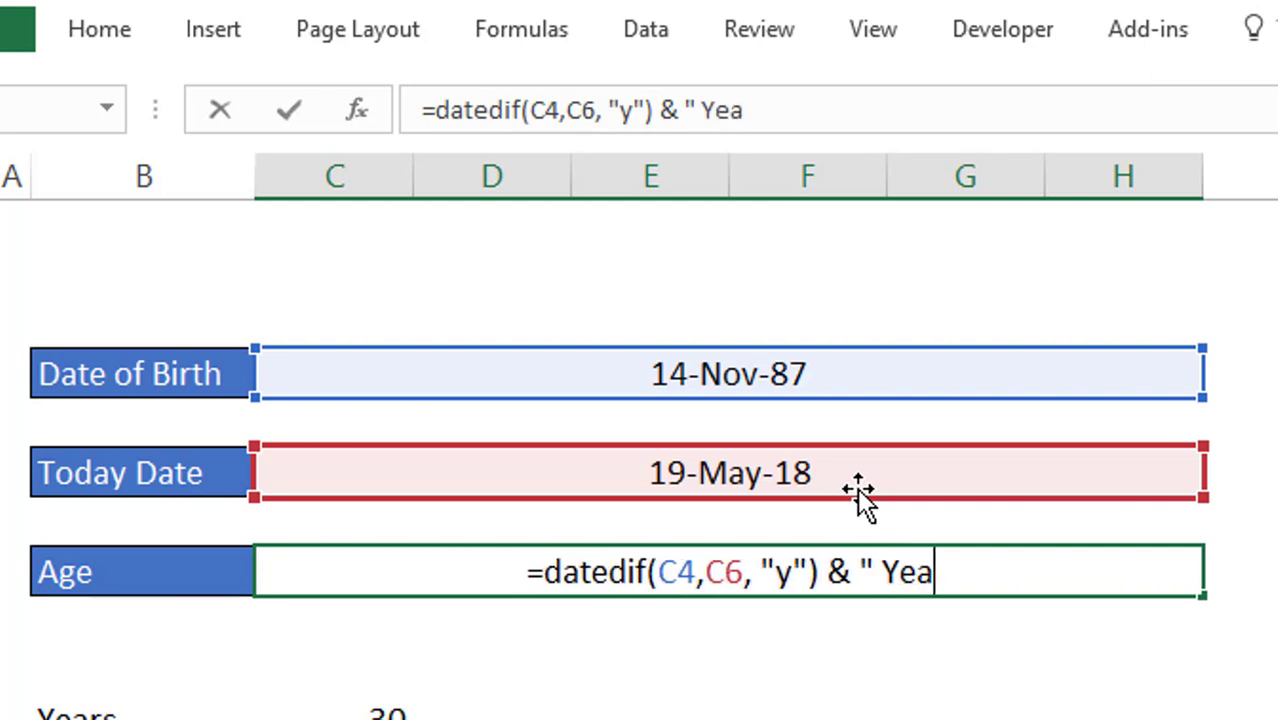
{"action": "type", "text": "rs \""}
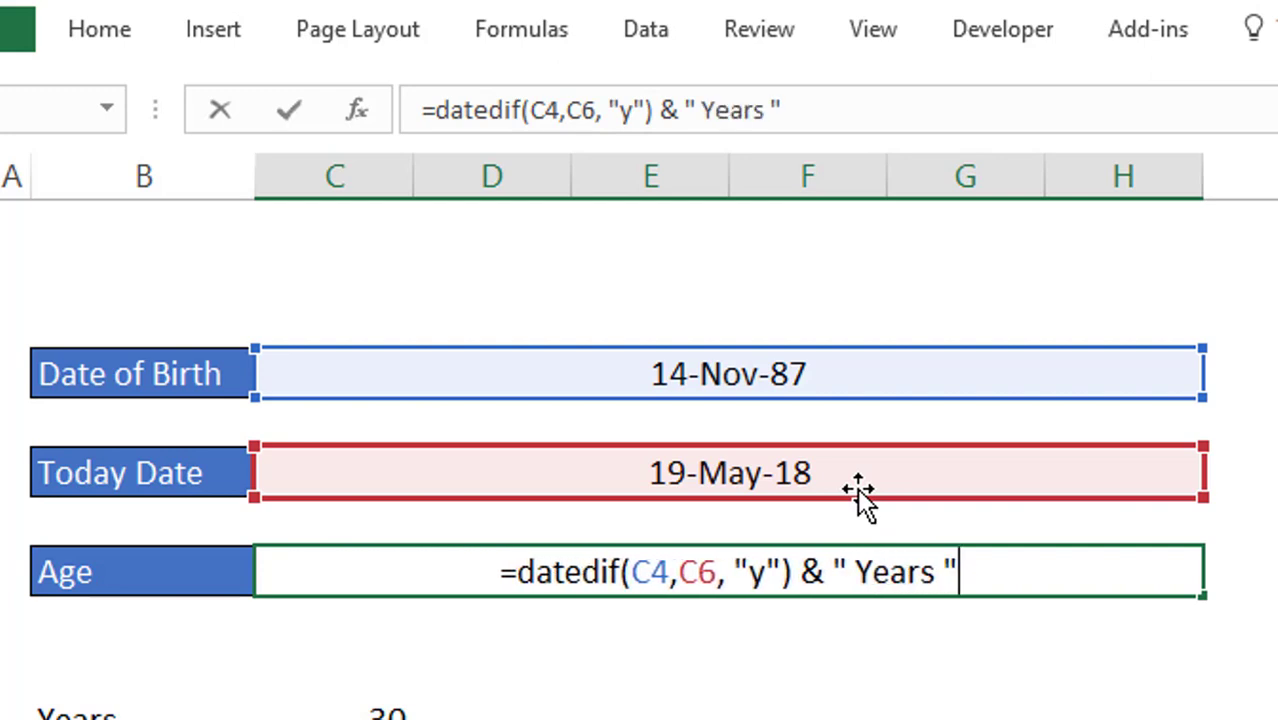
Append the remaining months and their label to the C8 formula: & datedif(C4,C6, "ym") & " Months " &
{"action": "type", "text": "&"}
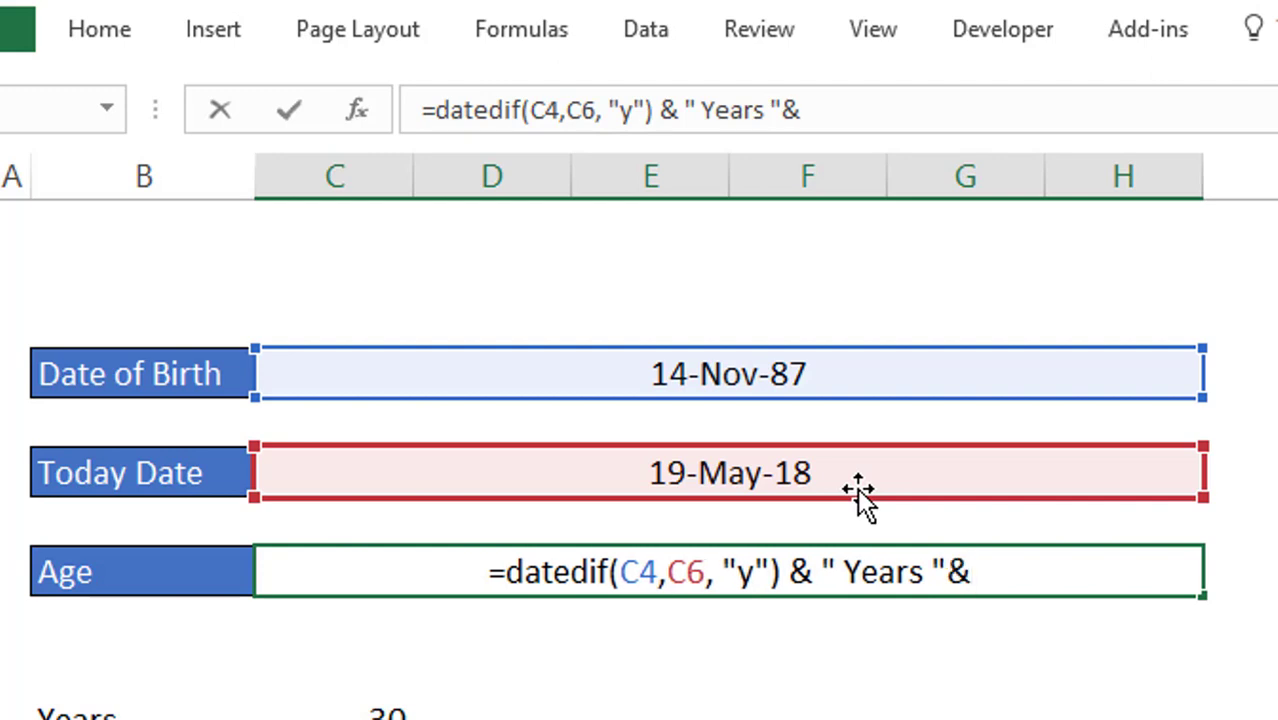
{"action": "type", "text": " date"}
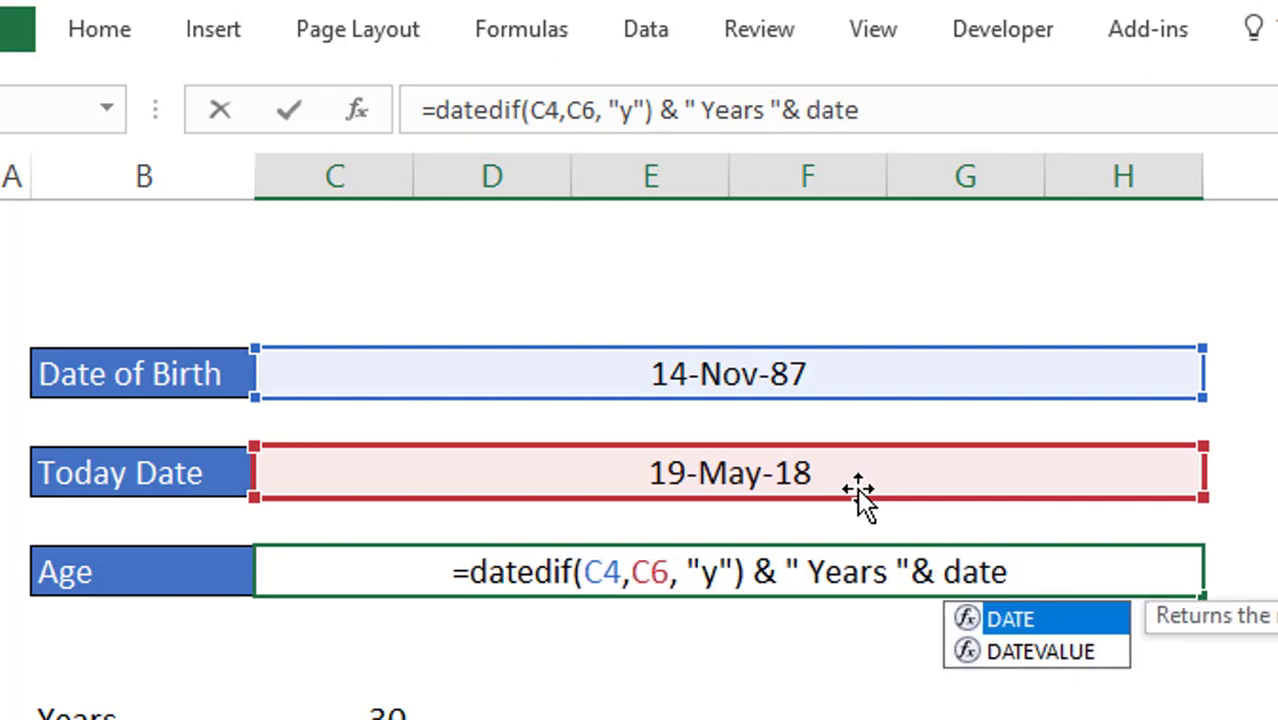
{"action": "type", "text": "dif("}
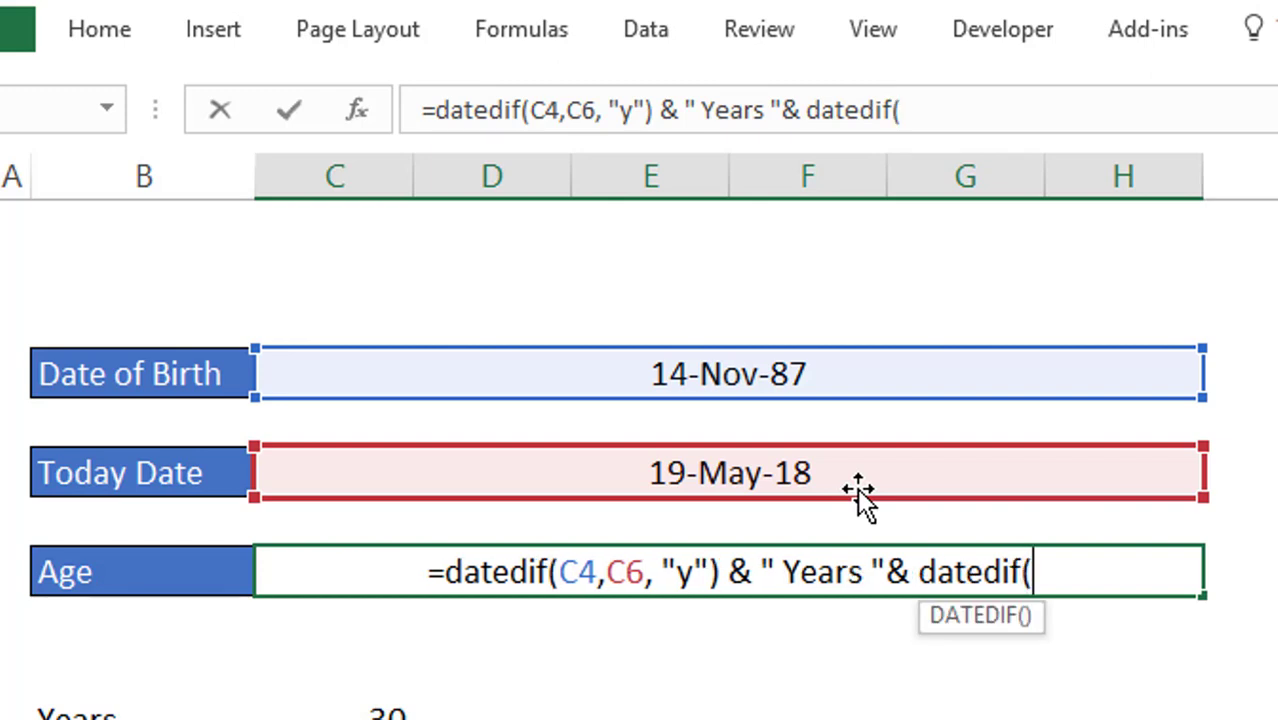
{"action": "left_click", "coordinate": [830, 374]}
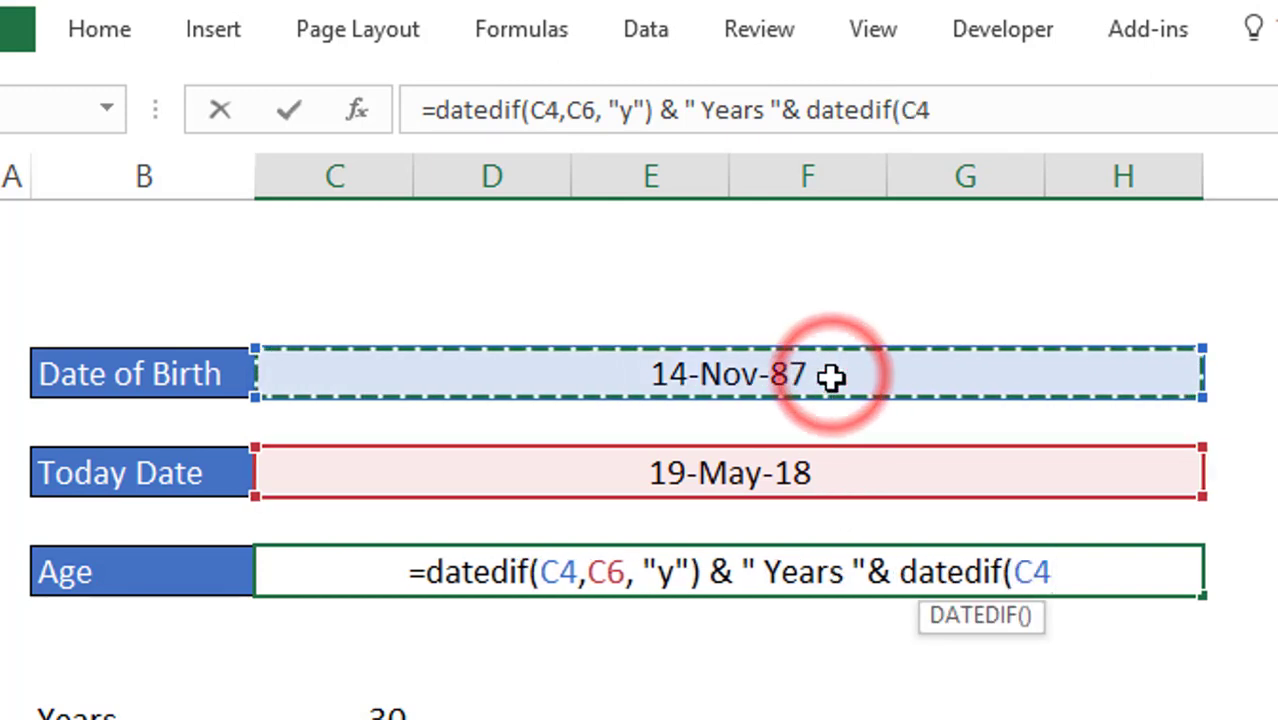
{"action": "type", "text": ","}
{"action": "left_click", "coordinate": [822, 475]}
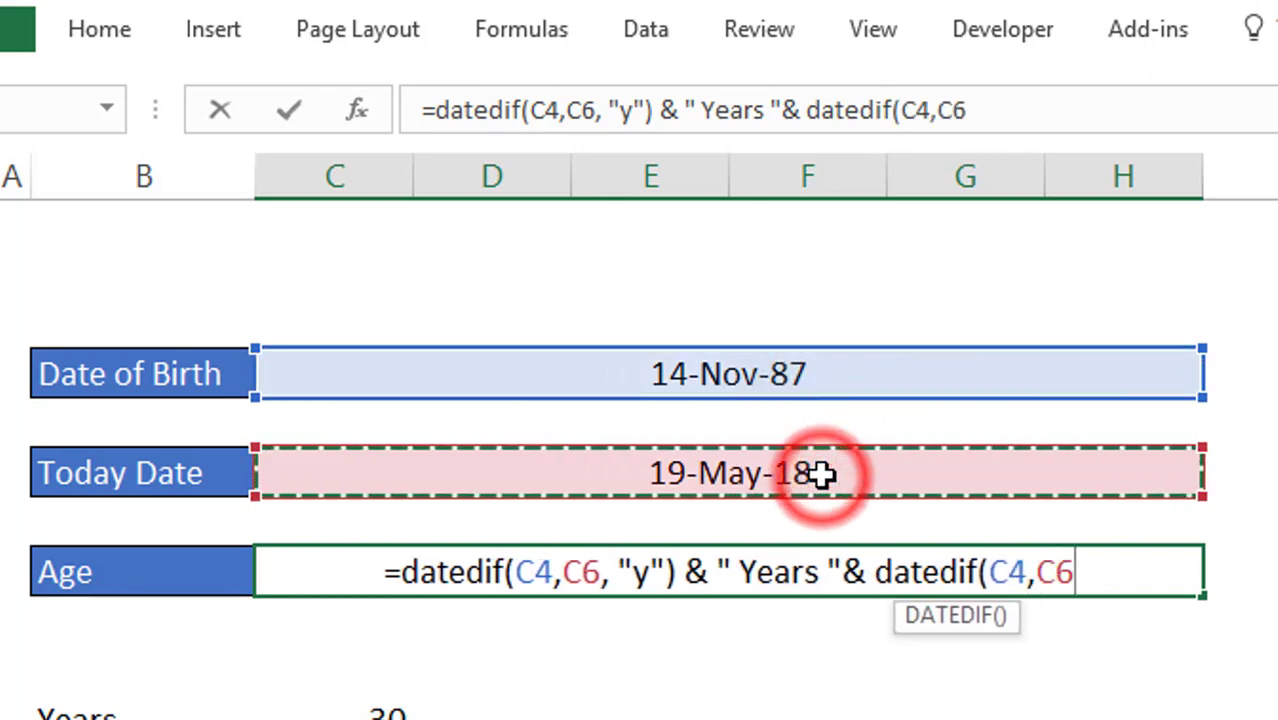
{"action": "type", "text": ", \""}
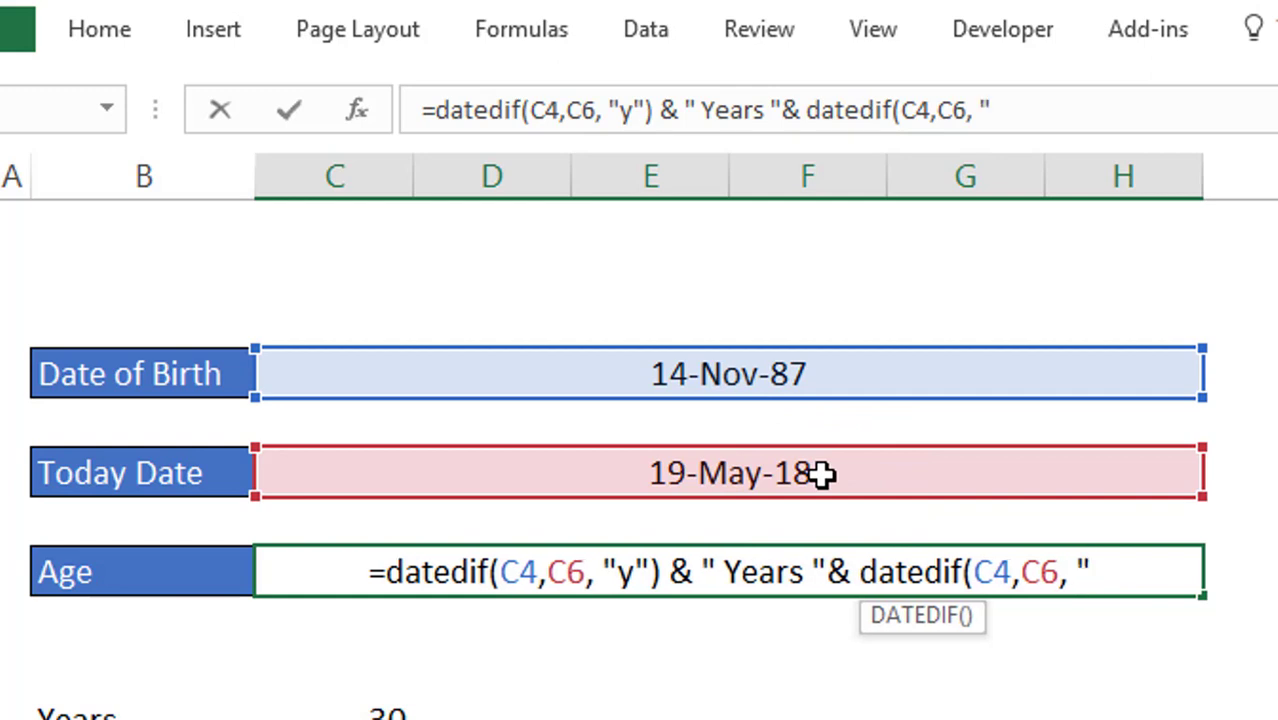
{"action": "type", "text": "ym\")"}
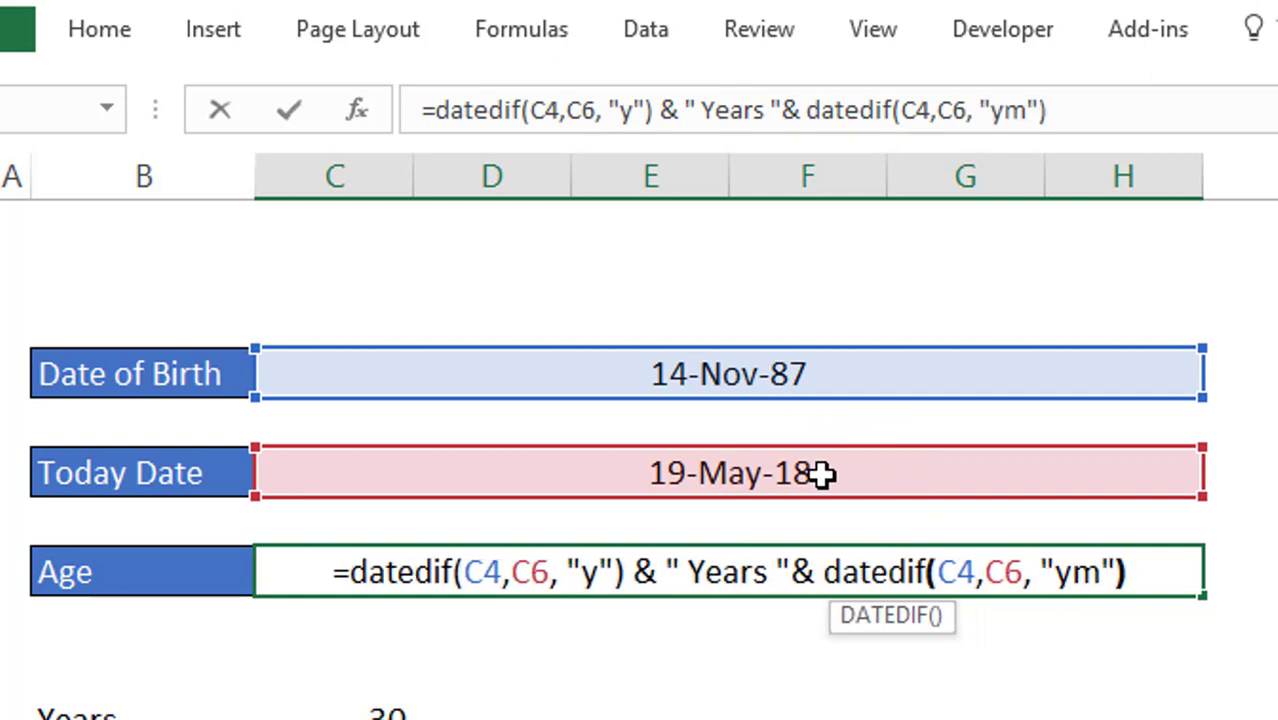
{"action": "type", "text": " & \""}
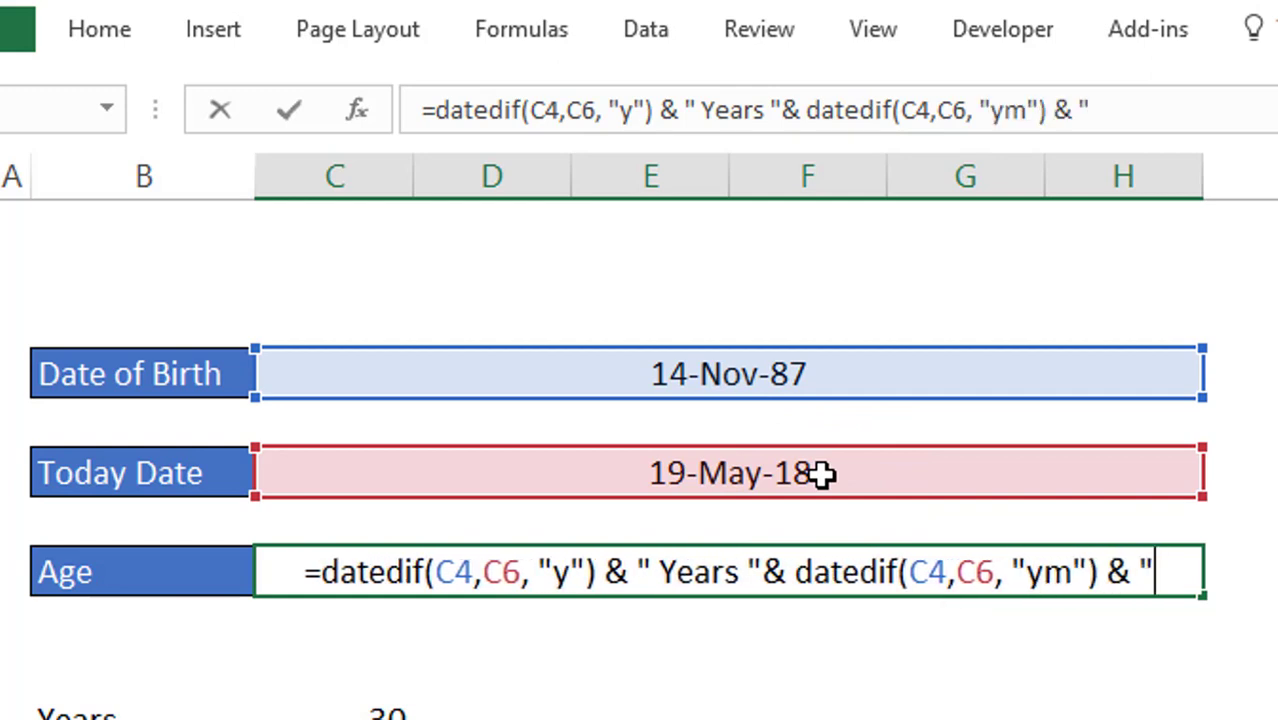
{"action": "type", "text": " Mont"}
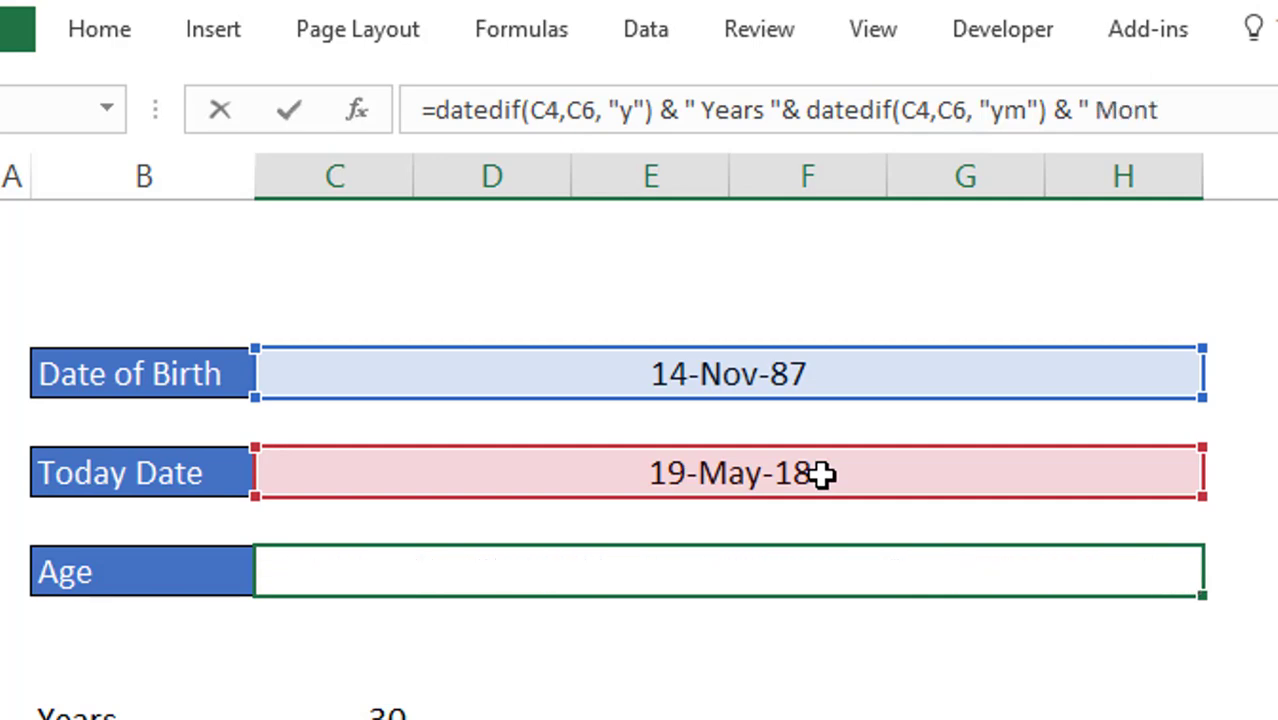
{"action": "type", "text": "hs \" & "}
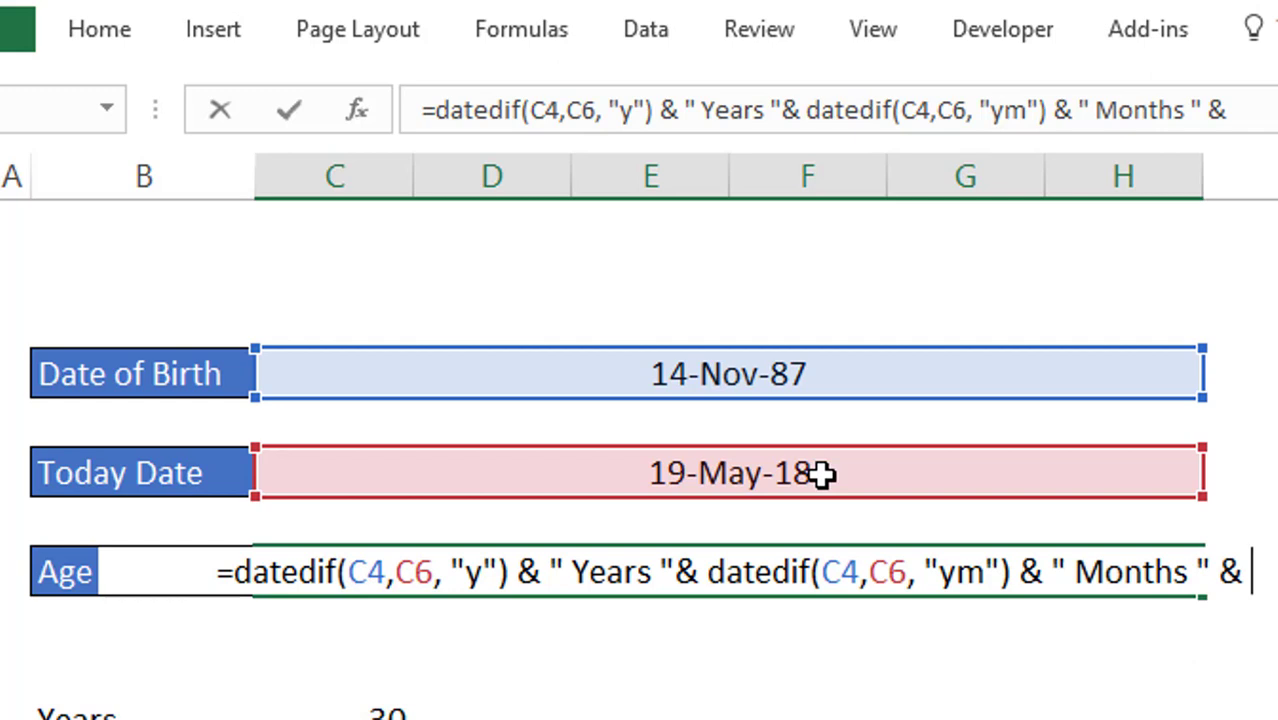
Complete and enter the C8 formula with the remaining days and their label: datedif(C4,C6, "md") & " Days"
{"action": "type", "text": "dated"}
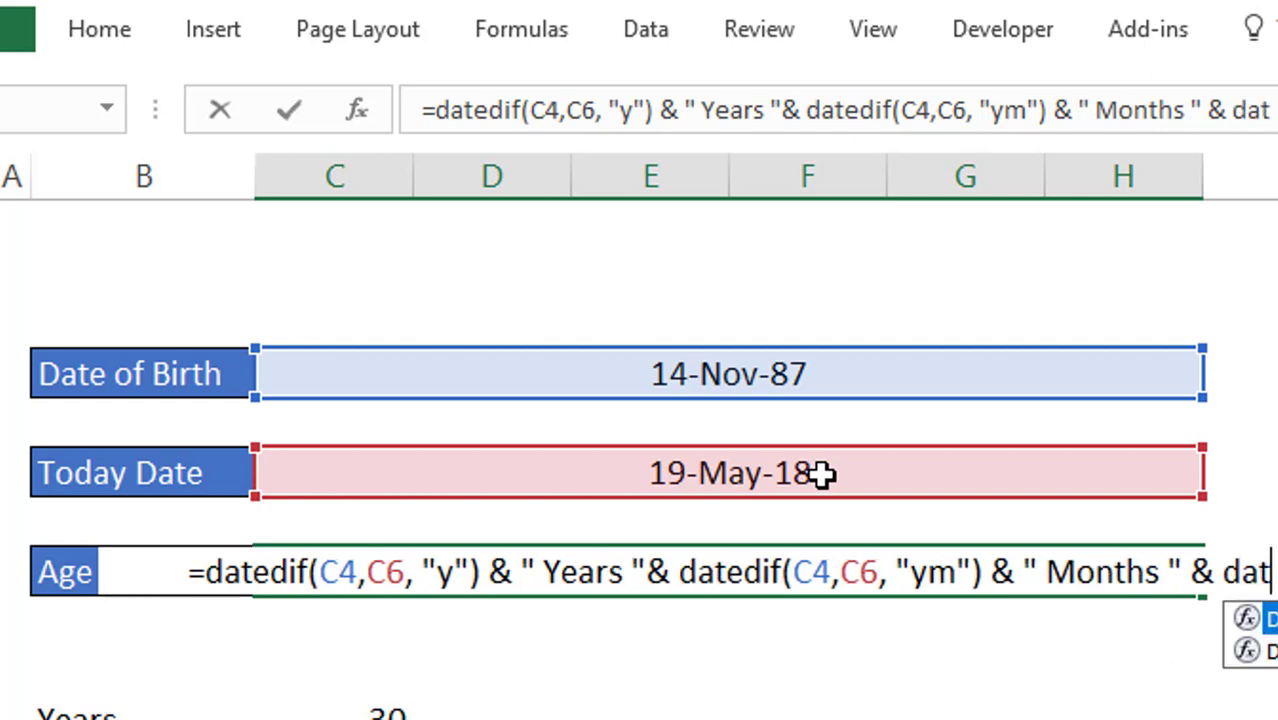
{"action": "type", "text": "if"}
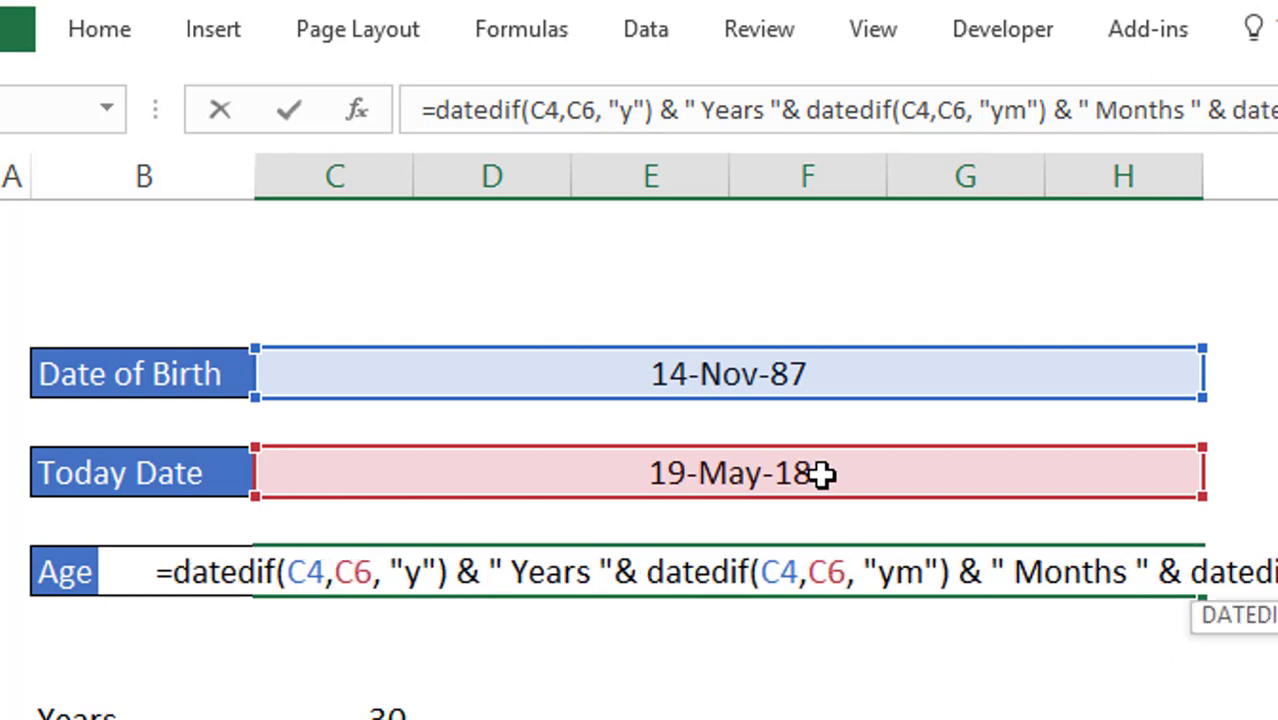
{"action": "type", "text": "("}
{"action": "left_click", "coordinate": [752, 368]}
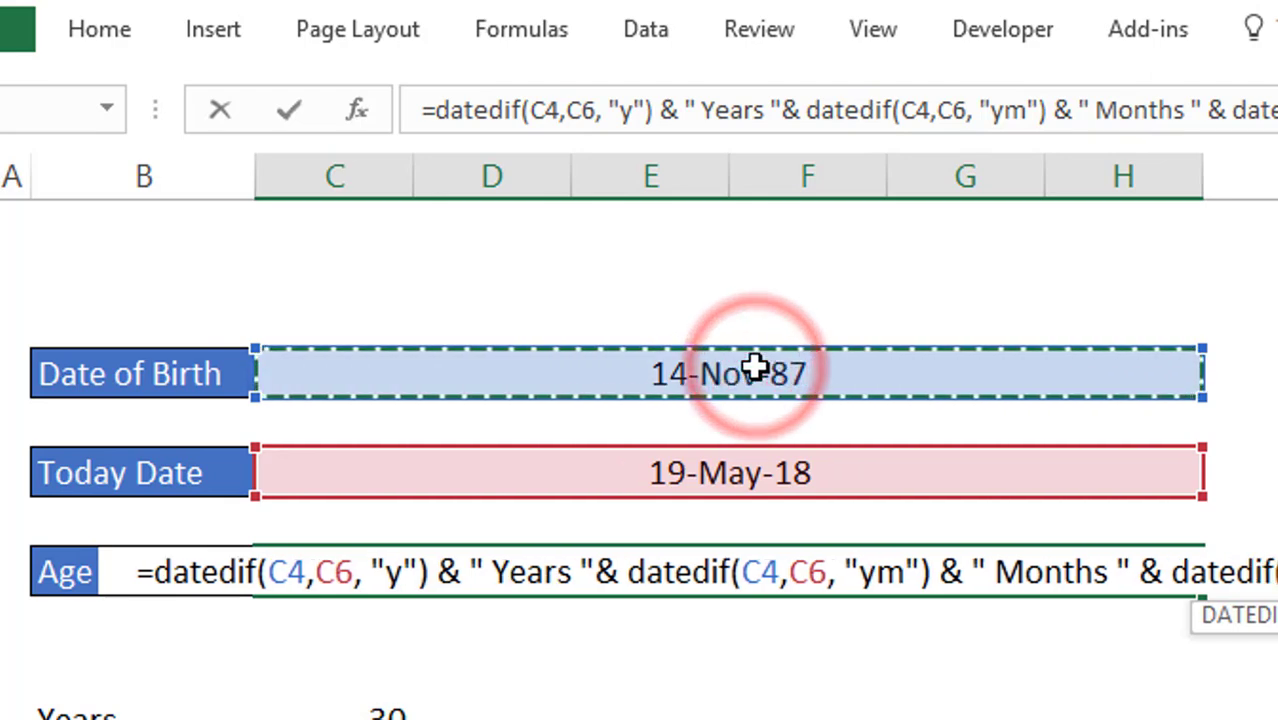
{"action": "type", "text": ","}
{"action": "left_click", "coordinate": [745, 483]}
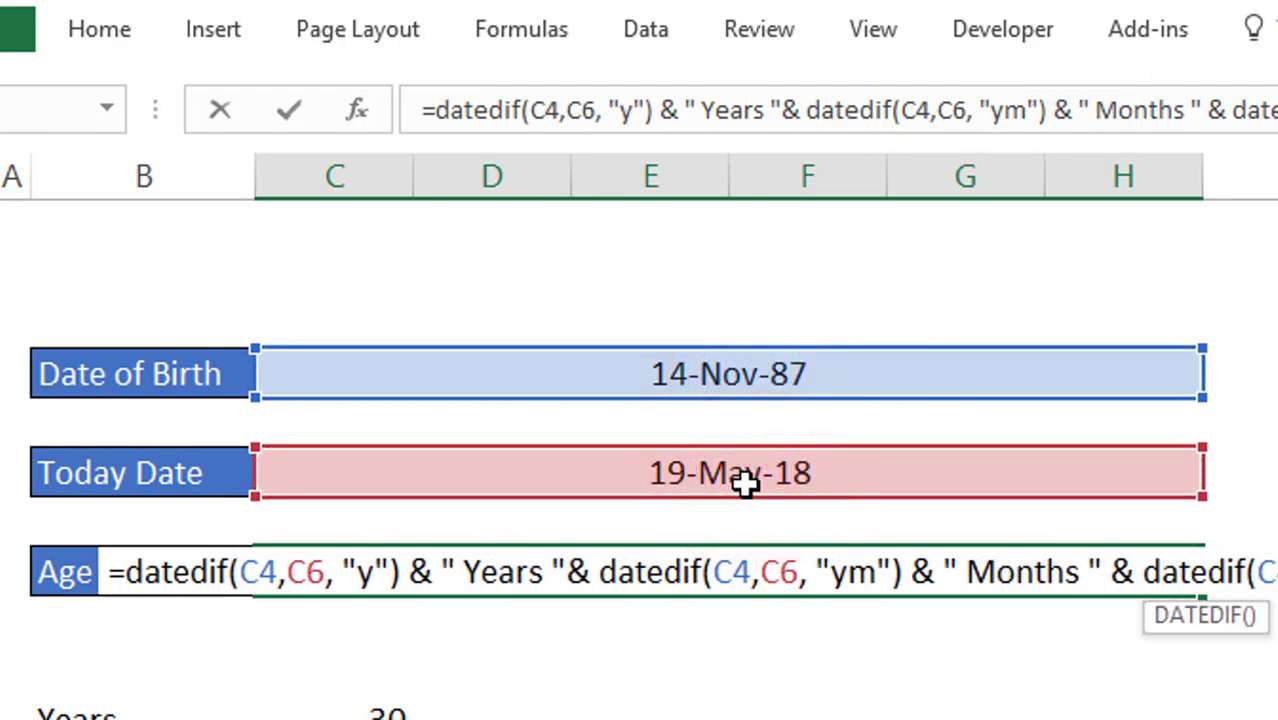
{"action": "type", "text": ", \"m"}
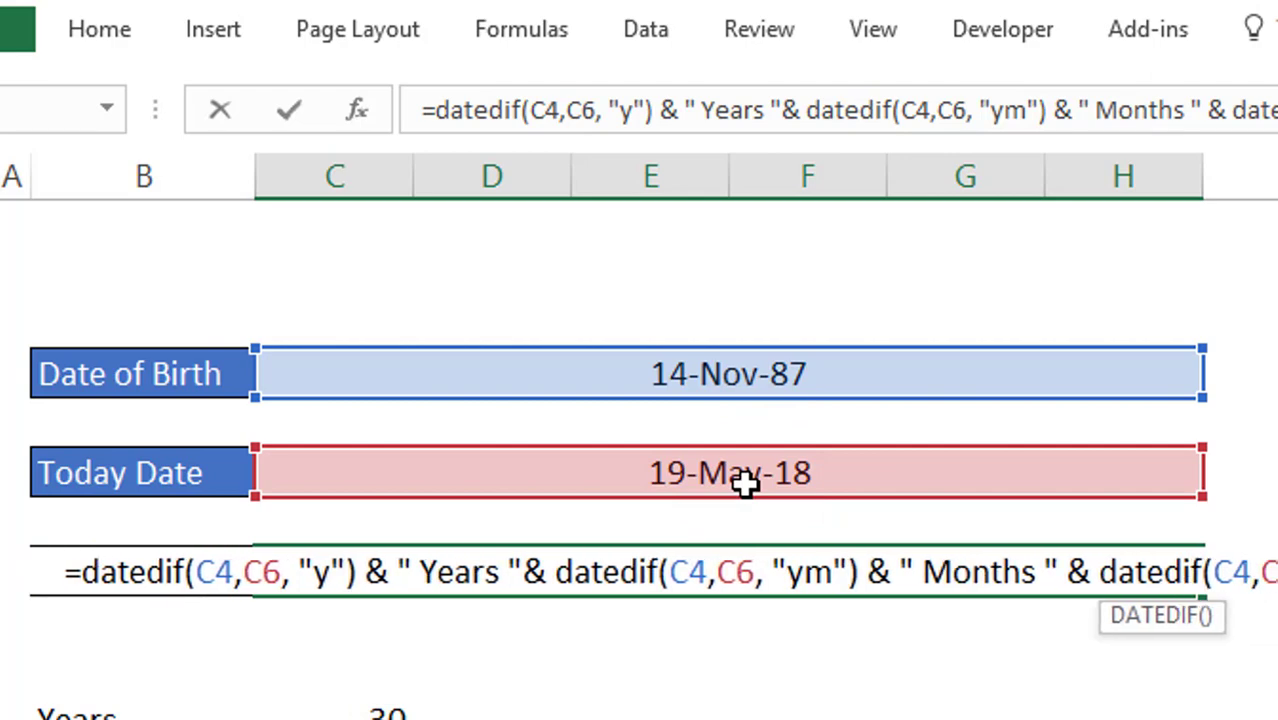
{"action": "type", "text": "d\")"}
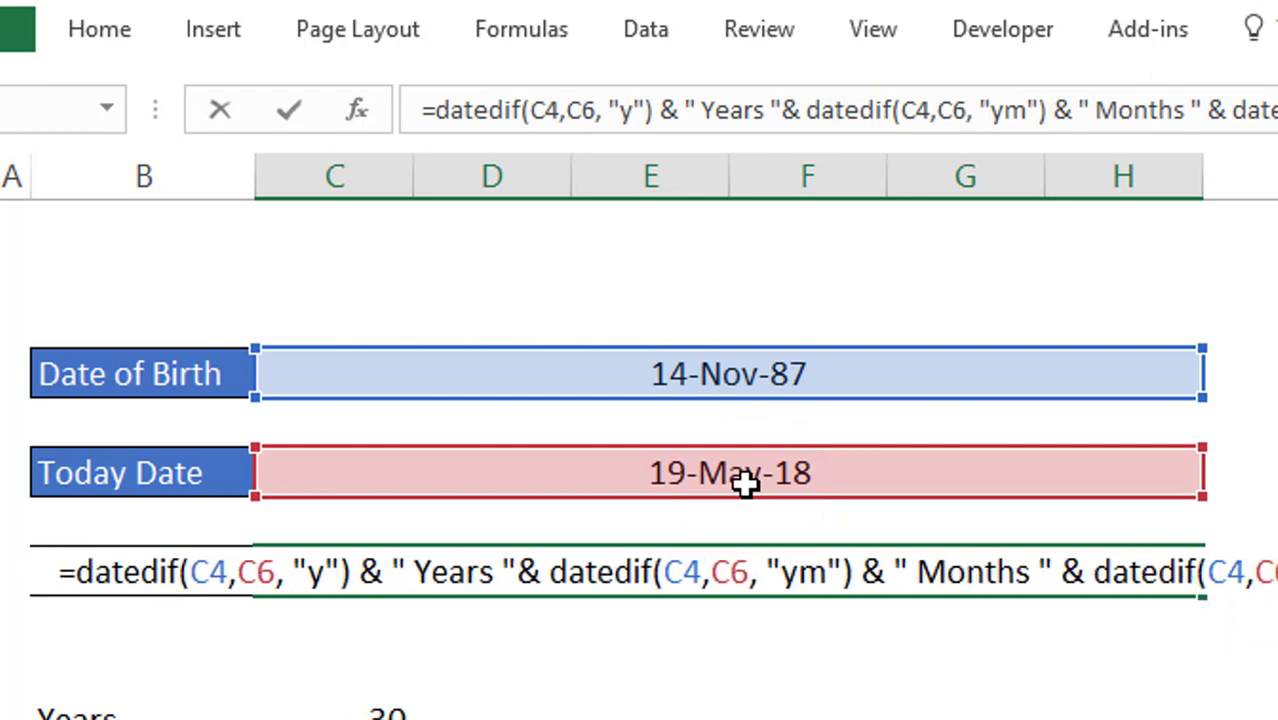
{"action": "type", "text": " &"}
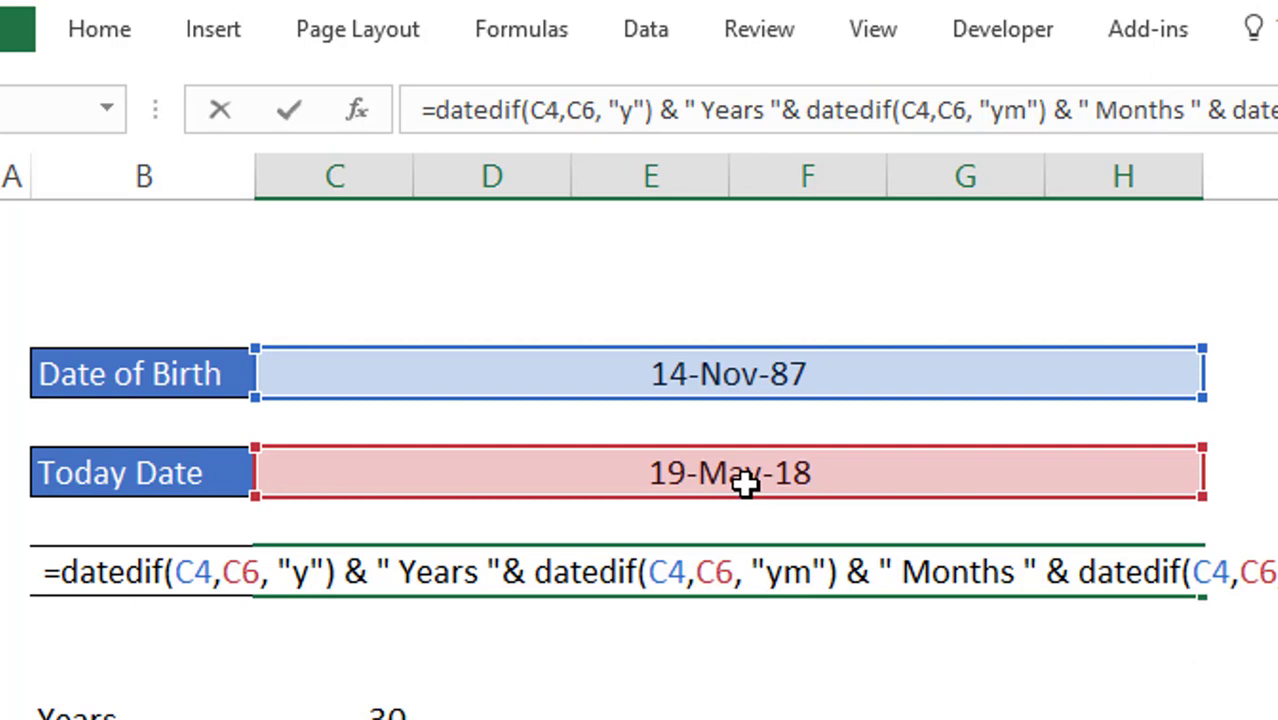
{"action": "type", "text": " \""}
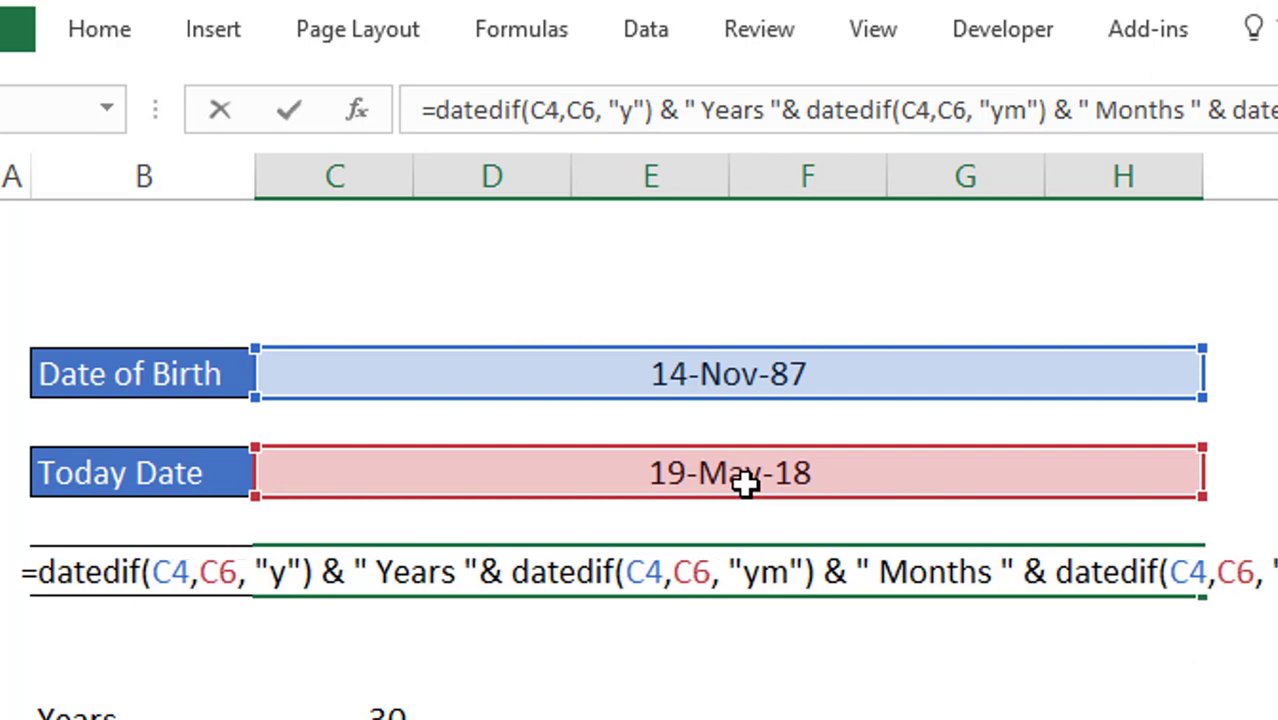
{"action": "type", "text": " Days\""}
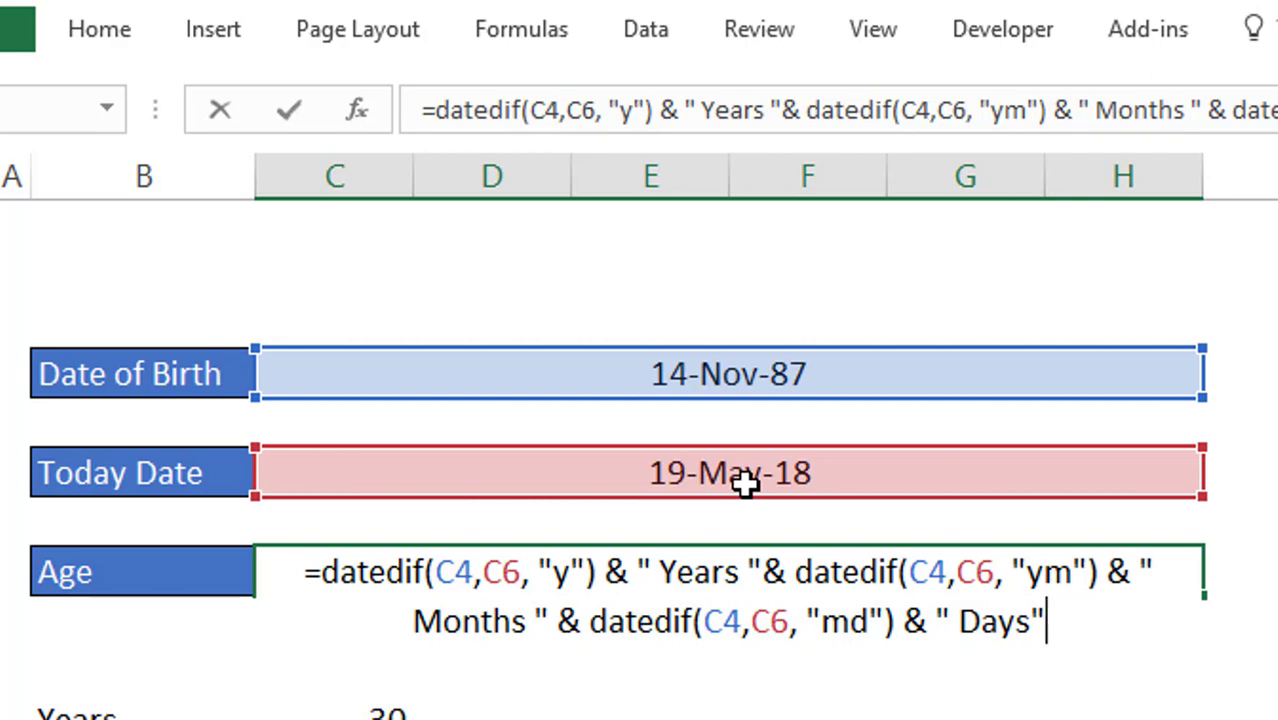
{"action": "key", "text": "Return"}
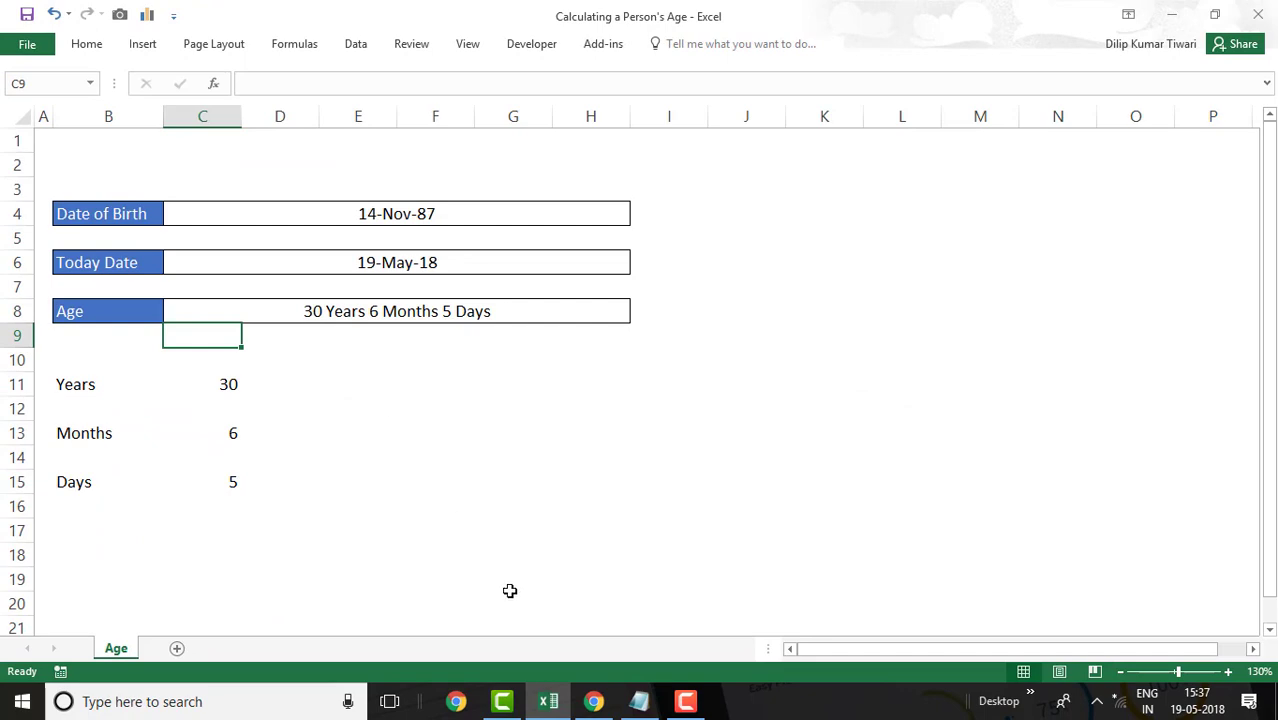
Switch to Chrome and review the DATEDIF function support article, highlighting its title and web address
{"action": "left_click", "coordinate": [593, 701]}
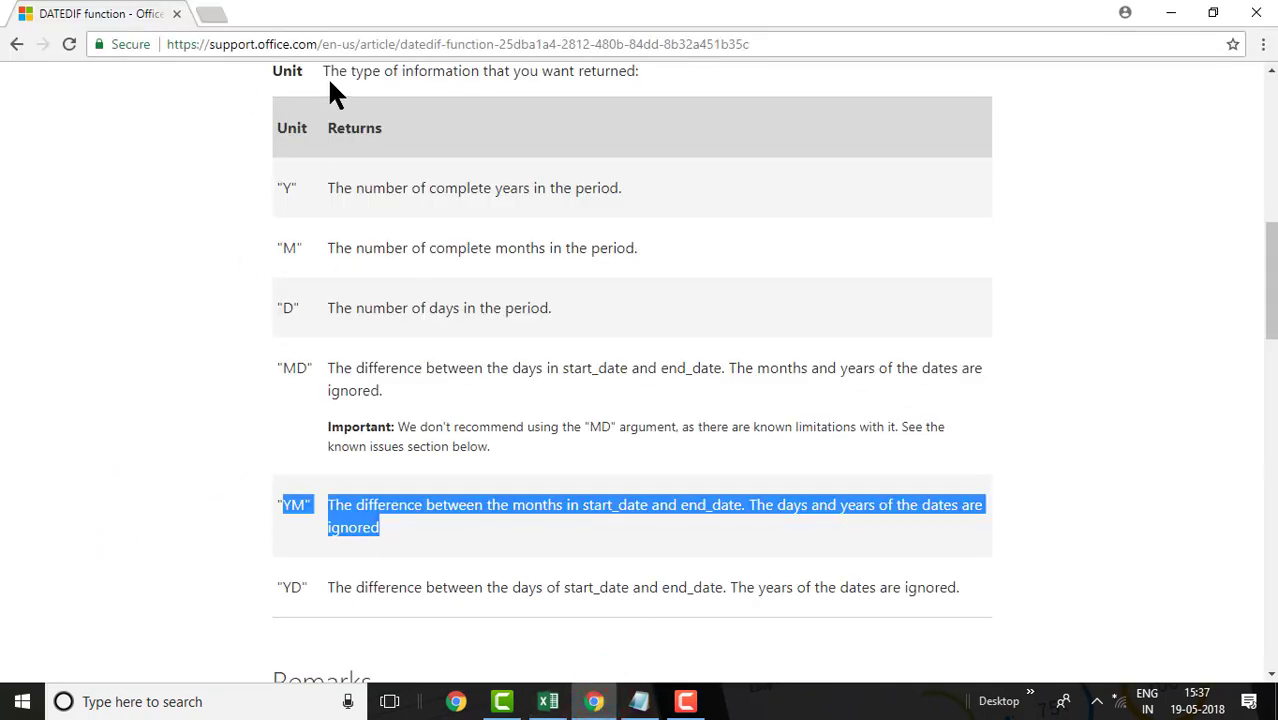
{"action": "scroll", "coordinate": [365, 260], "scroll_direction": "up", "scroll_amount": 10}
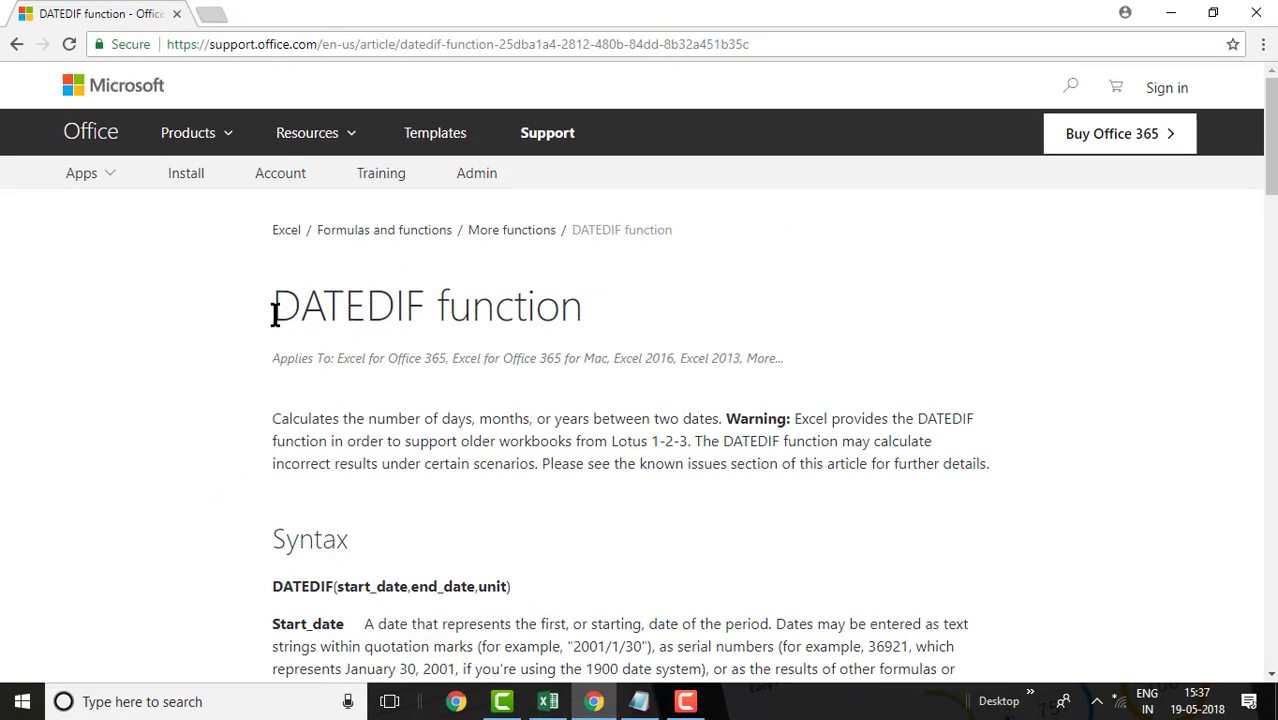
{"action": "left_click_drag", "start_coordinate": [274, 313], "coordinate": [578, 322]}
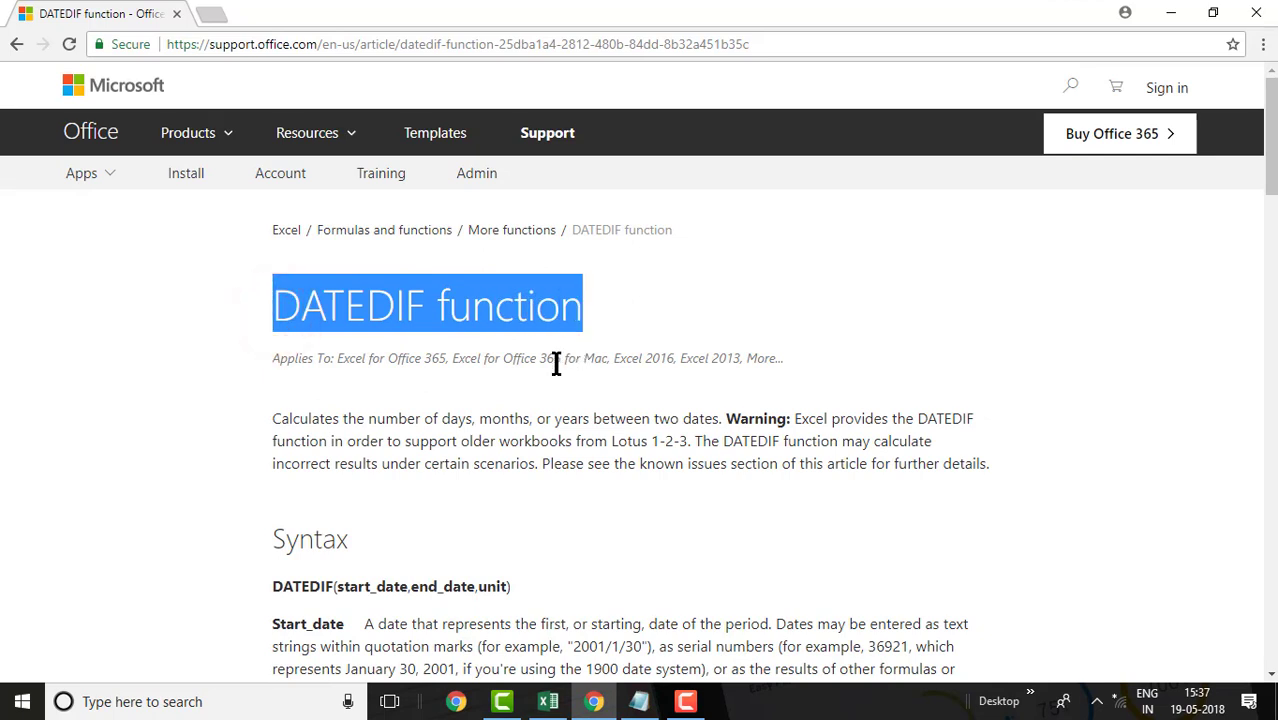
{"action": "left_click", "coordinate": [820, 43]}
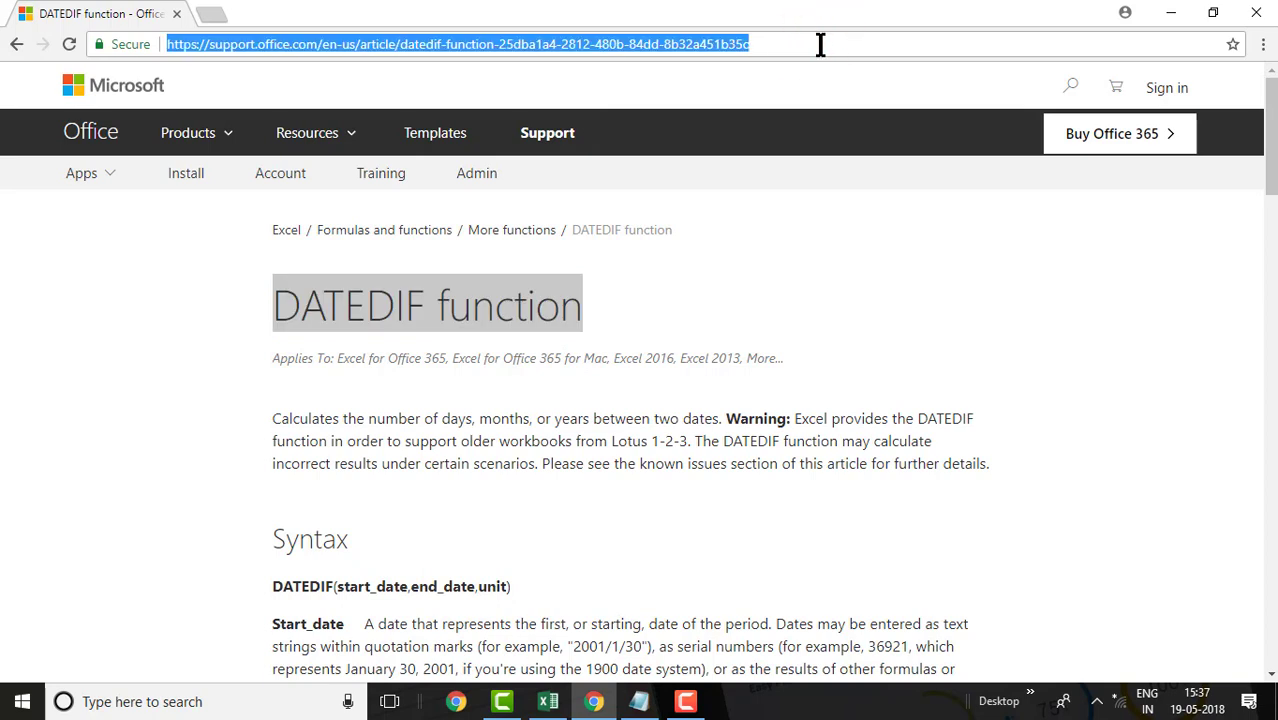
Switch back to the Excel age sheet and review the Date of Birth and Today Date labels in B4 and B6
{"action": "key", "text": "alt+Tab"}
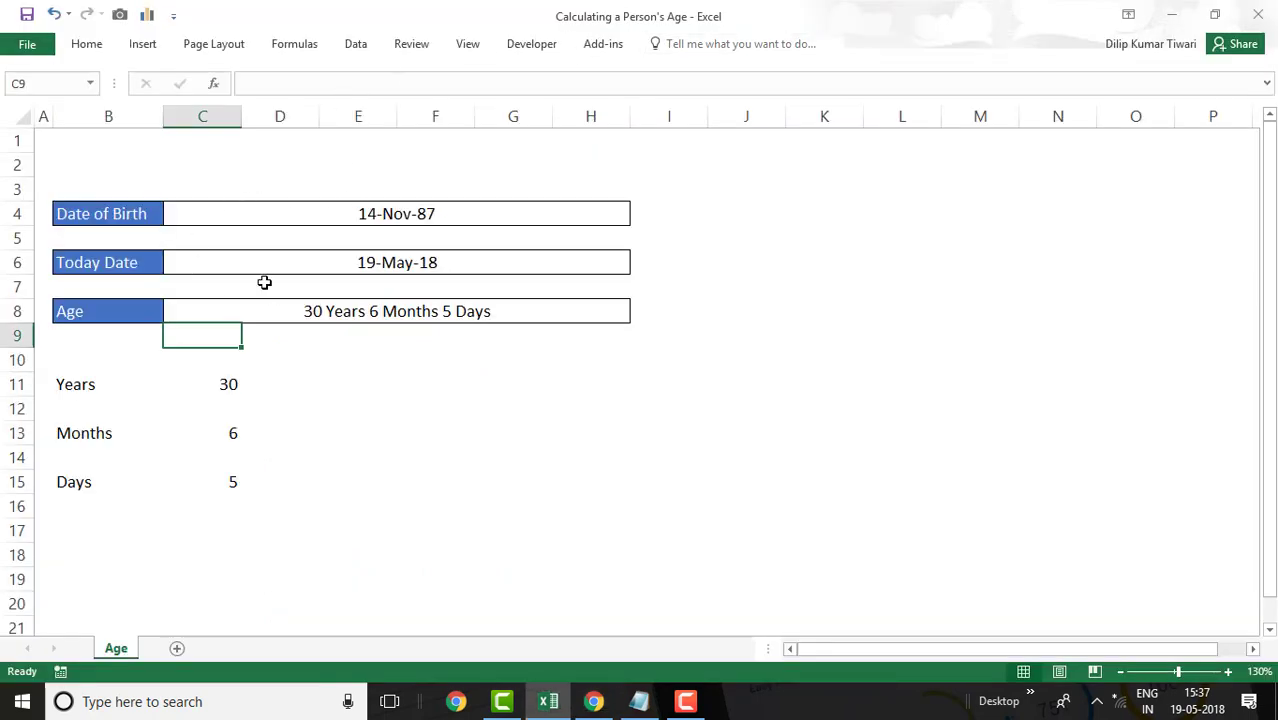
{"action": "left_click", "coordinate": [122, 213]}
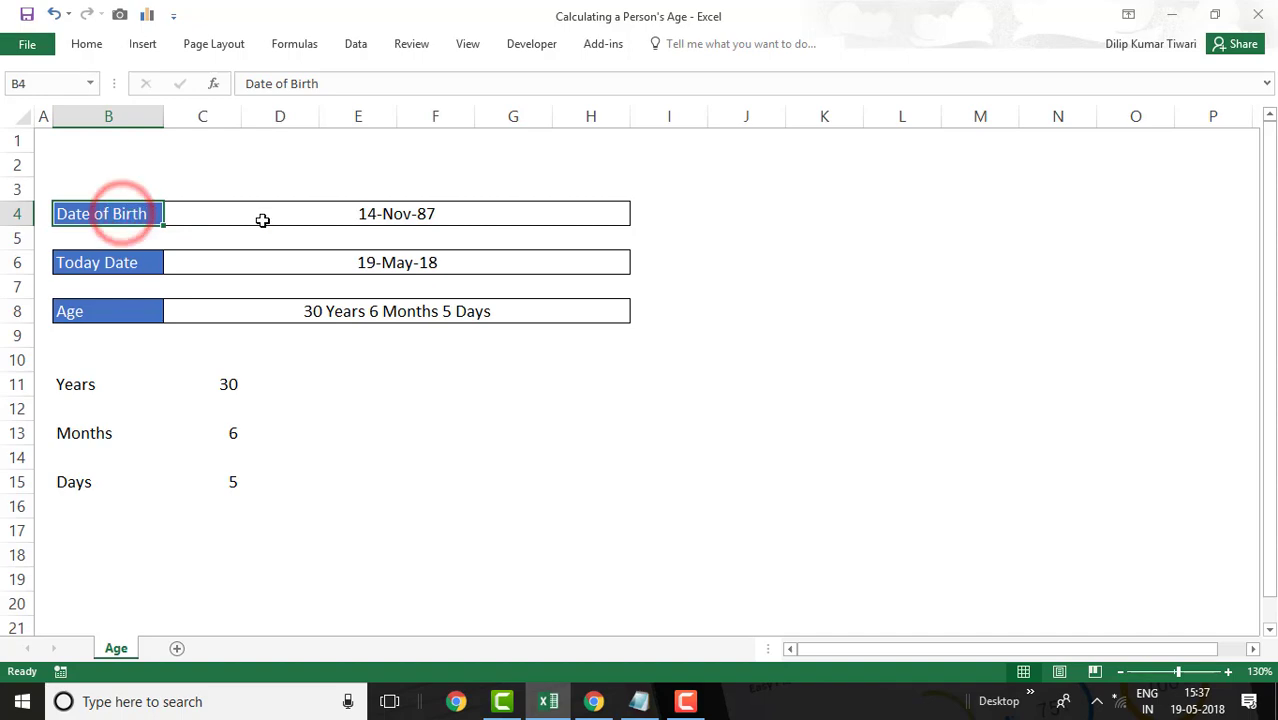
{"action": "left_click", "coordinate": [122, 262]}
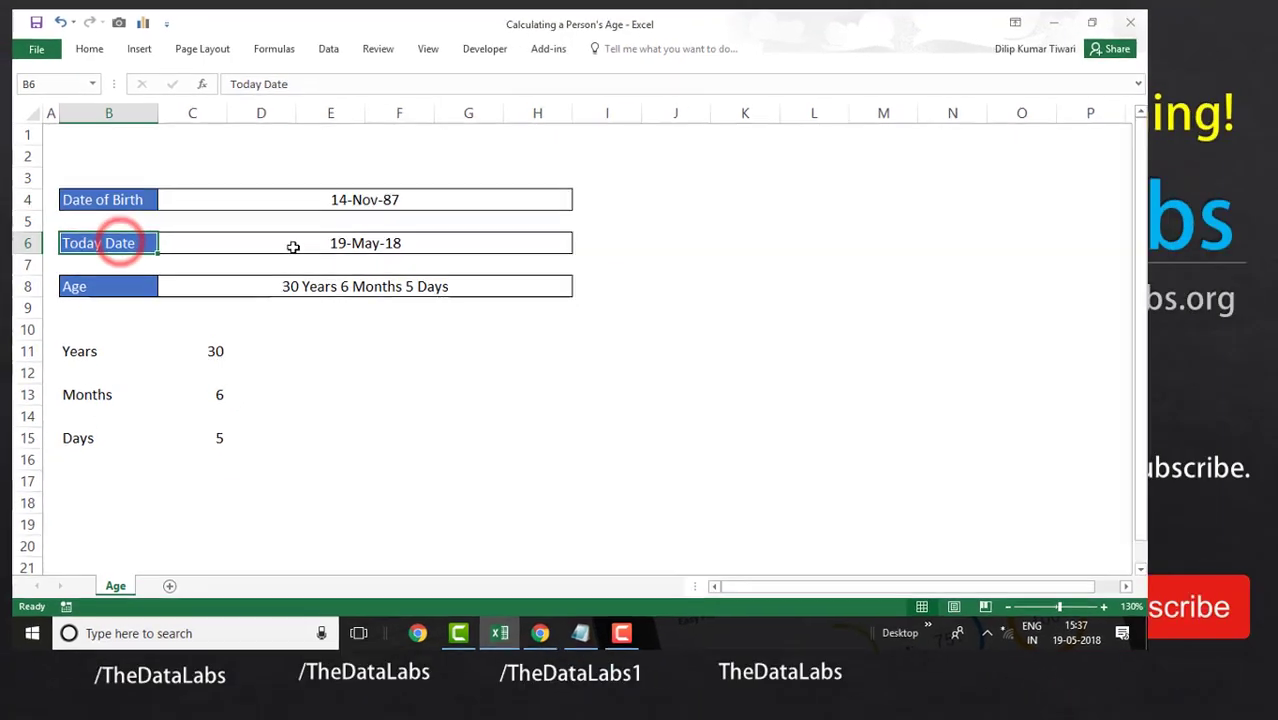